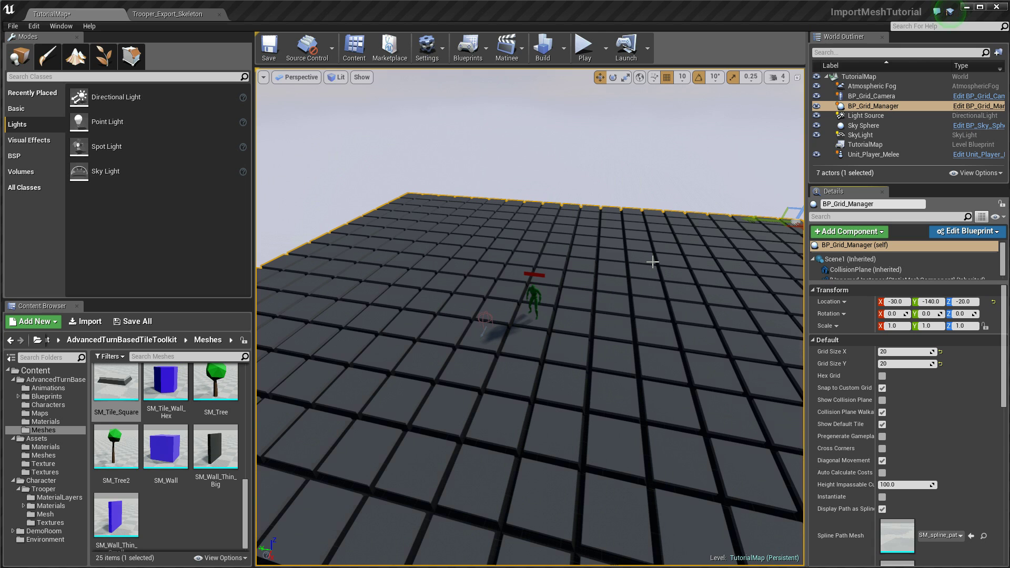
# Browse the static meshes in the Assets/Meshes folder
pyautogui.moveTo(649, 288); pyautogui.dragTo(589, 308, button='right')
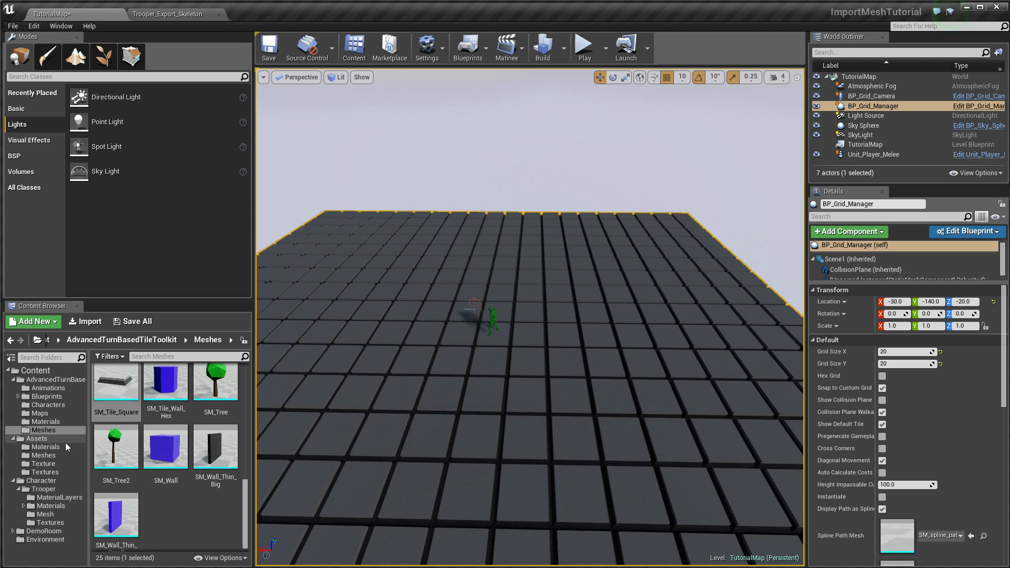
pyautogui.click(53, 455)
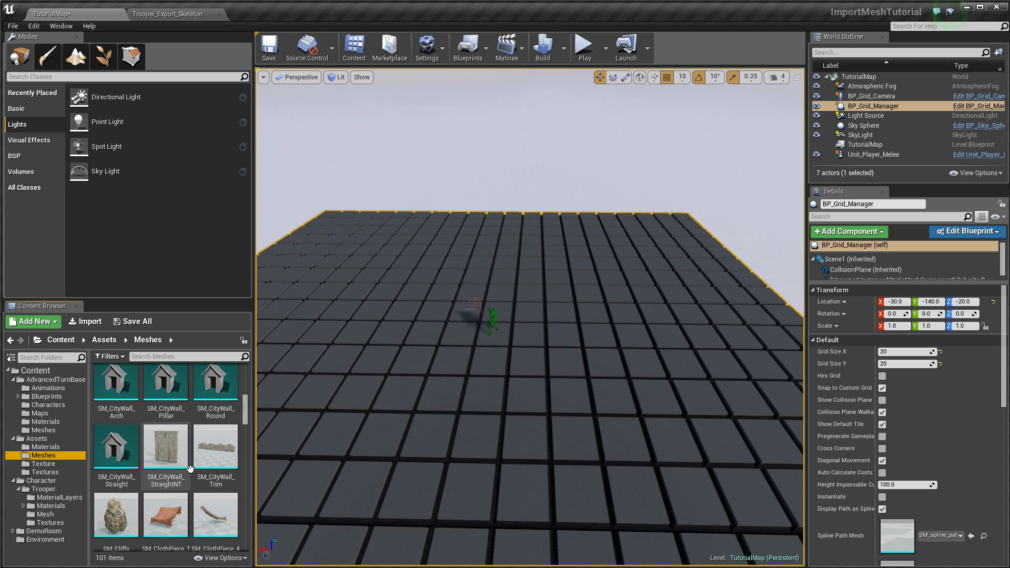
pyautogui.moveTo(246, 419)
pyautogui.mouseDown()
pyautogui.moveTo(245, 400)
pyautogui.moveTo(252, 438)
pyautogui.mouseUp()
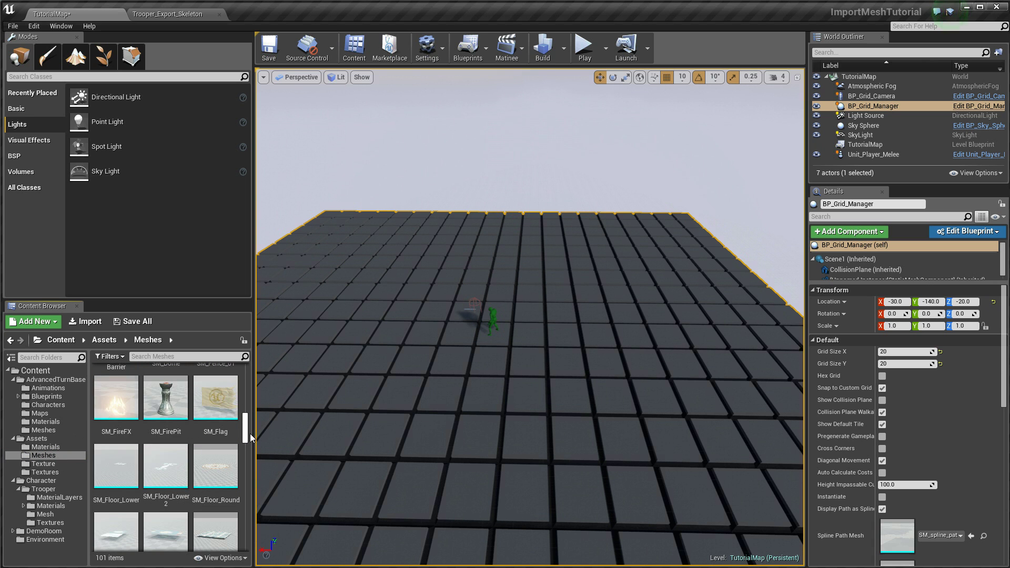
# View the Trooper skeletal mesh from Character/Trooper/Mesh in its editor and close that editor
pyautogui.click(63, 489)
pyautogui.click(222, 396)
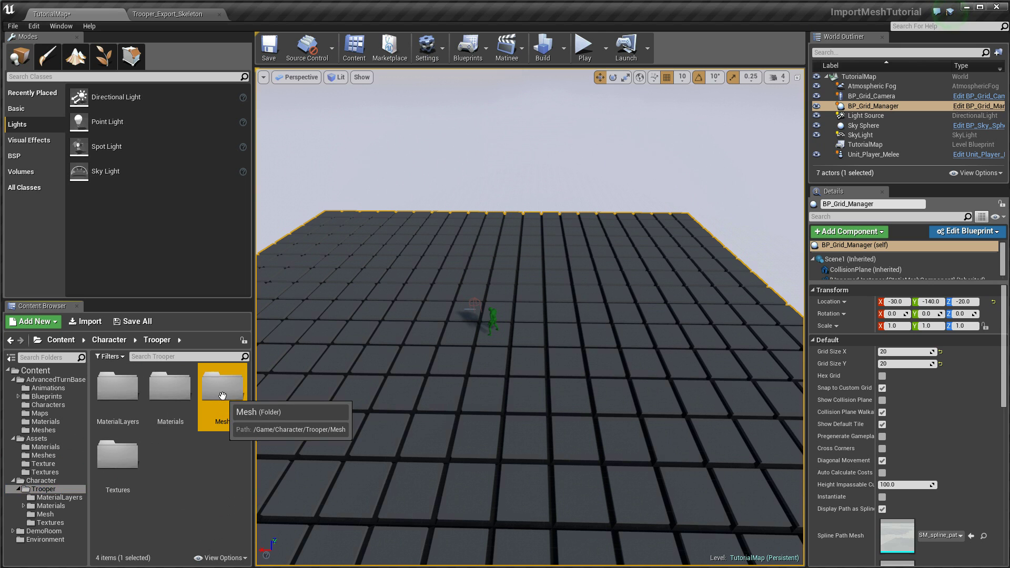
pyautogui.doubleClick(222, 395)
pyautogui.doubleClick(117, 383)
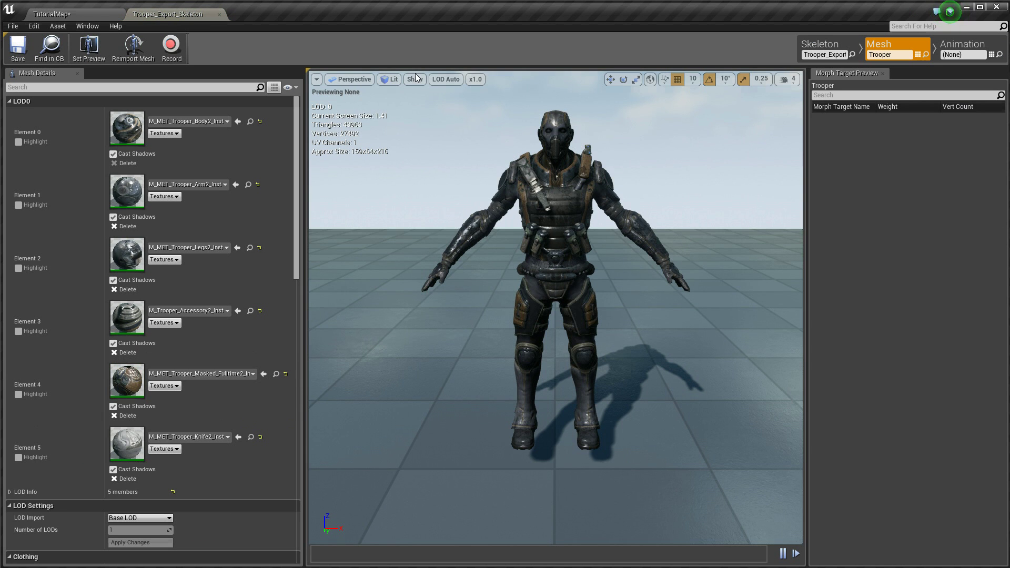
pyautogui.click(68, 14)
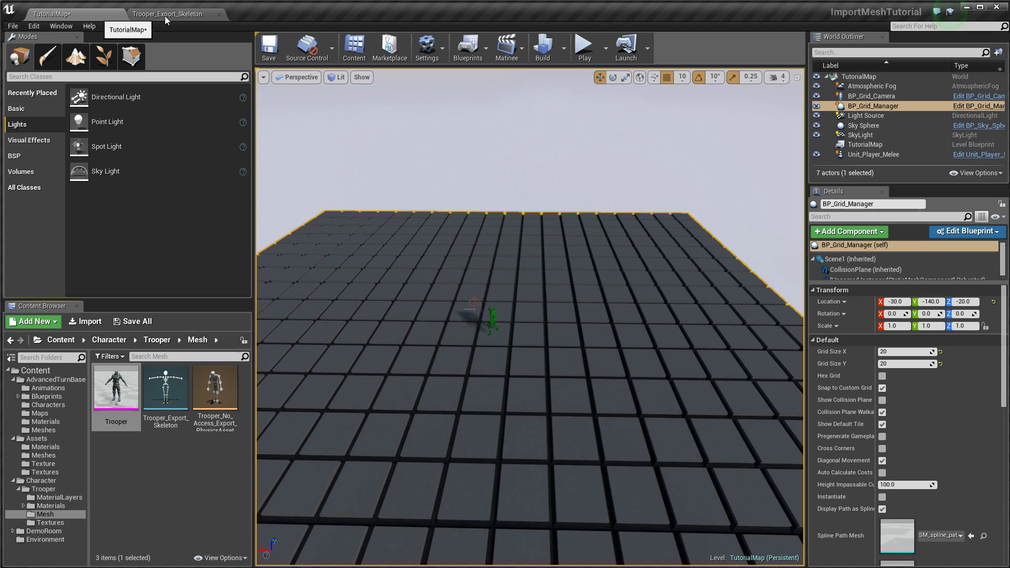
pyautogui.click(219, 15)
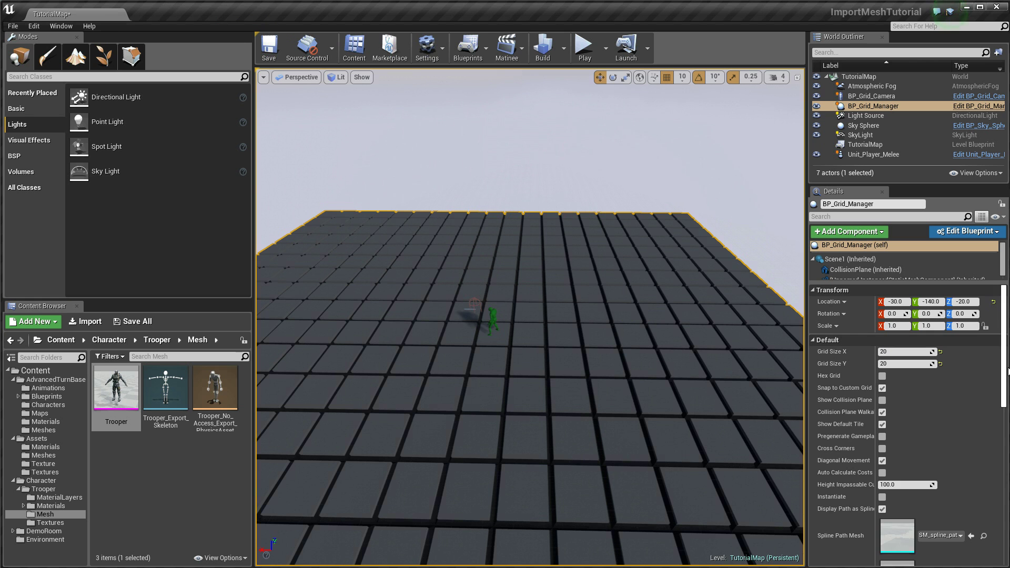
# Try SM_FloorPlane from Assets/Meshes as the Default Grid Mesh of BP_Grid_Manager
pyautogui.scroll(-5, 986, 458)
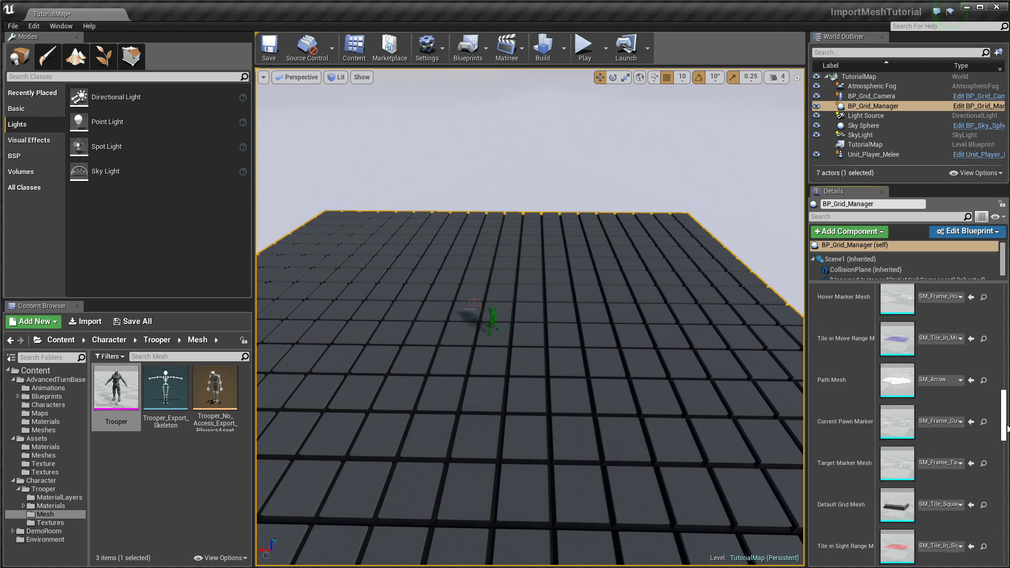
pyautogui.scroll(-3, 935, 445)
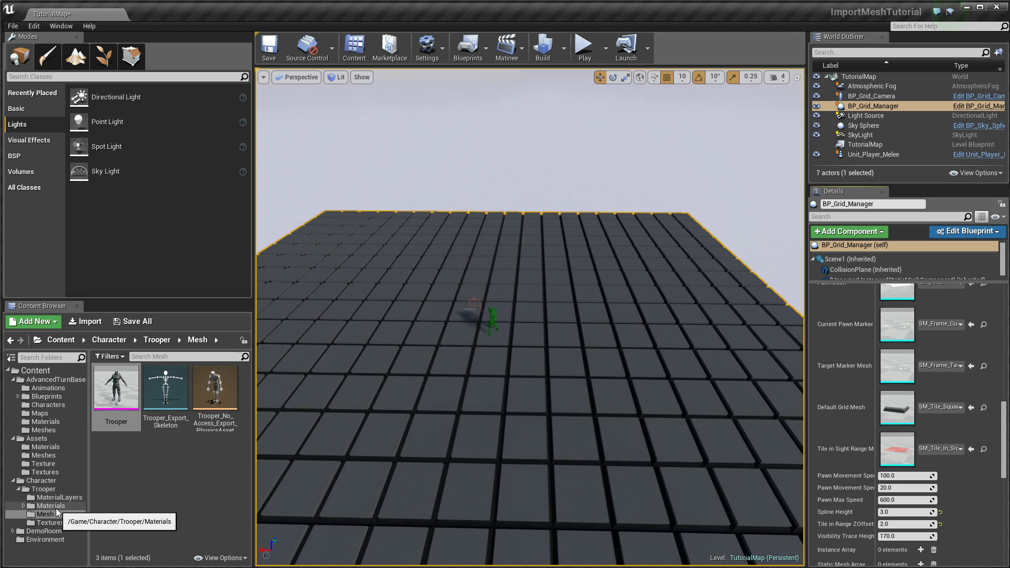
pyautogui.click(44, 464)
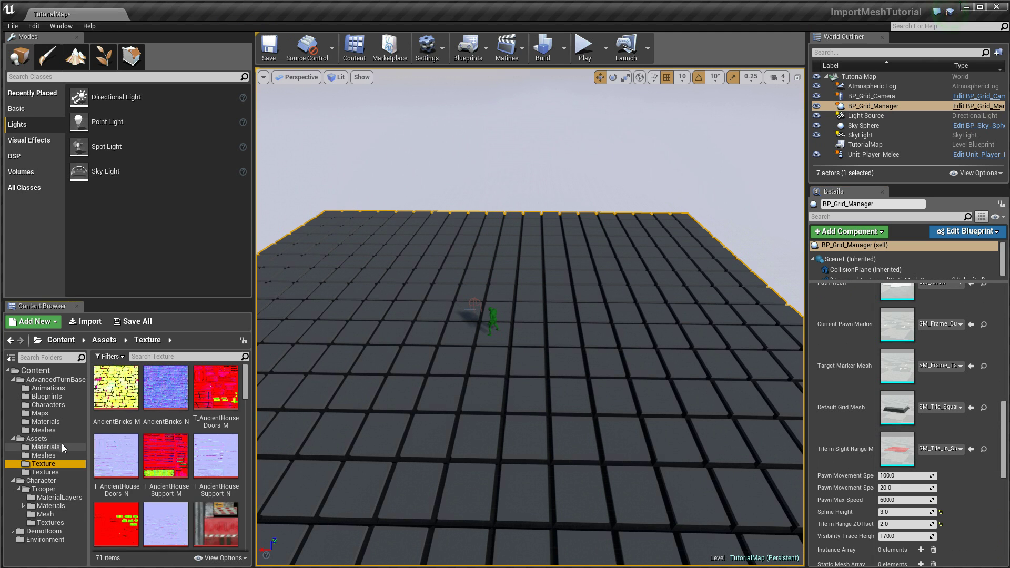
pyautogui.click(61, 456)
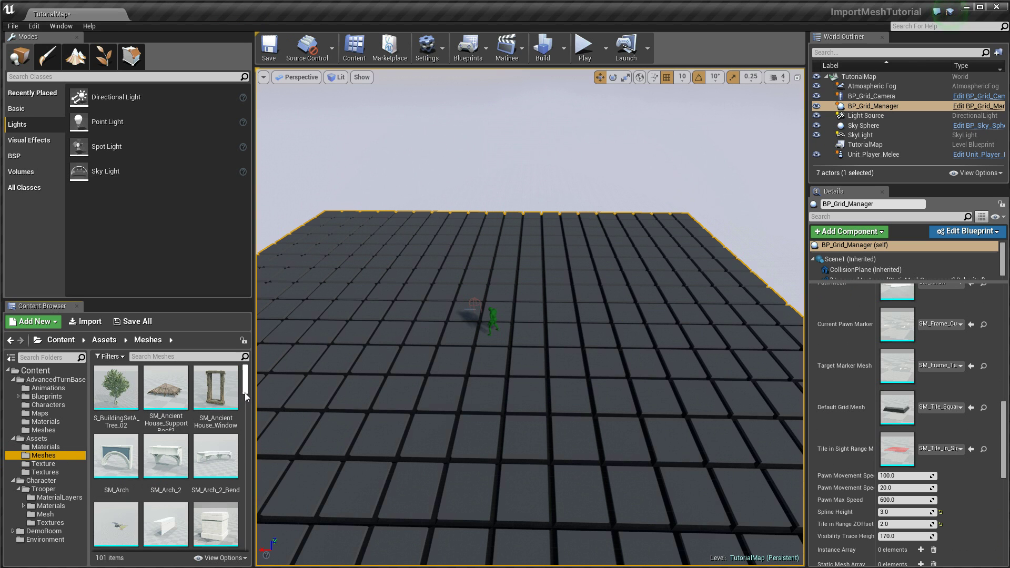
pyautogui.moveTo(245, 389); pyautogui.dragTo(901, 413)
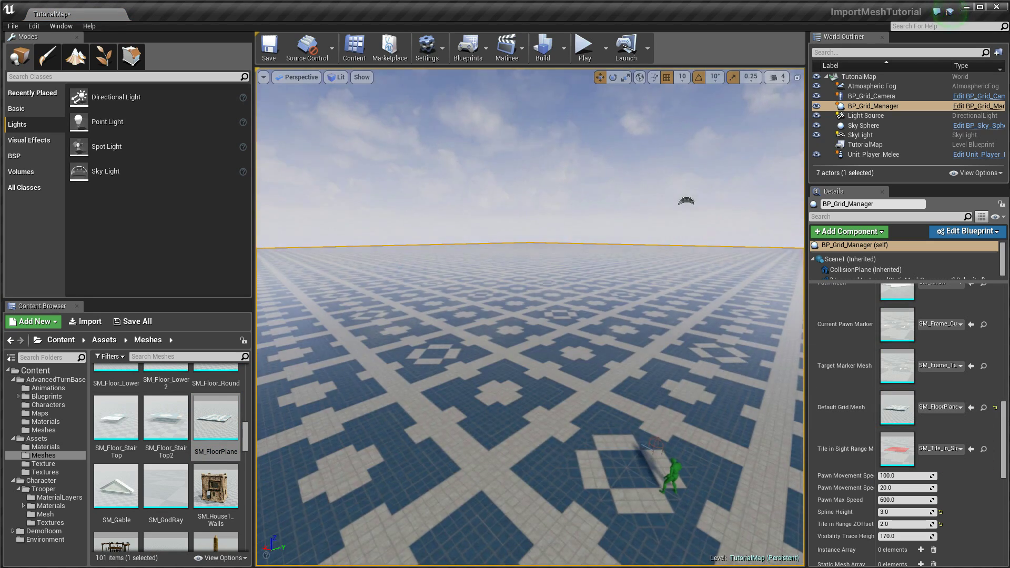
# Move Unit_Player_Melee a short way across the floor, onto the middle of the small diamond-patterned square
pyautogui.moveTo(529, 316); pyautogui.dragTo(530, 316, button='right')
pyautogui.moveTo(613, 306); pyautogui.dragTo(612, 305, button='right')
pyautogui.moveTo(523, 340); pyautogui.dragTo(522, 340, button='right')
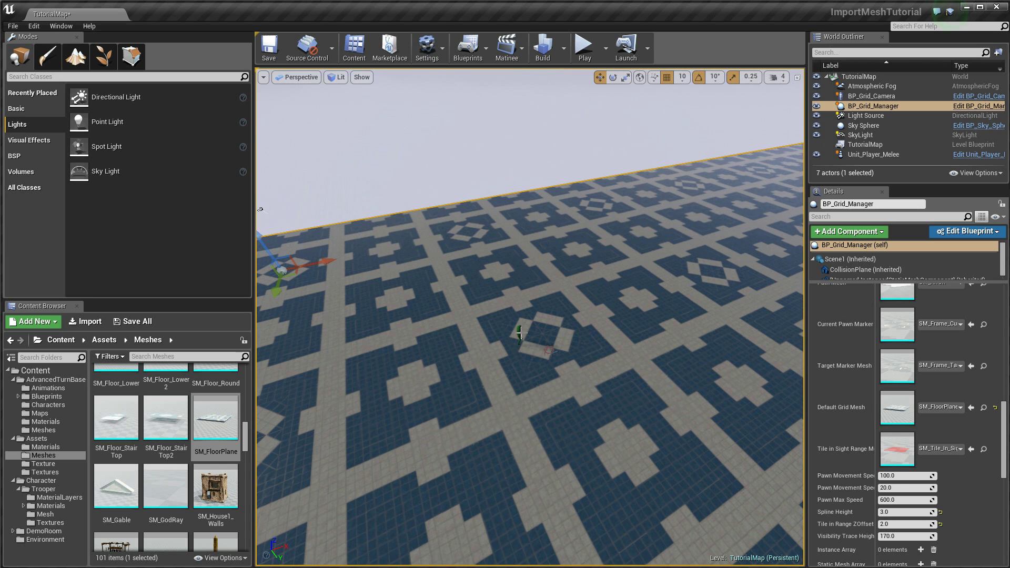
pyautogui.click(521, 334)
pyautogui.moveTo(523, 336); pyautogui.dragTo(579, 342)
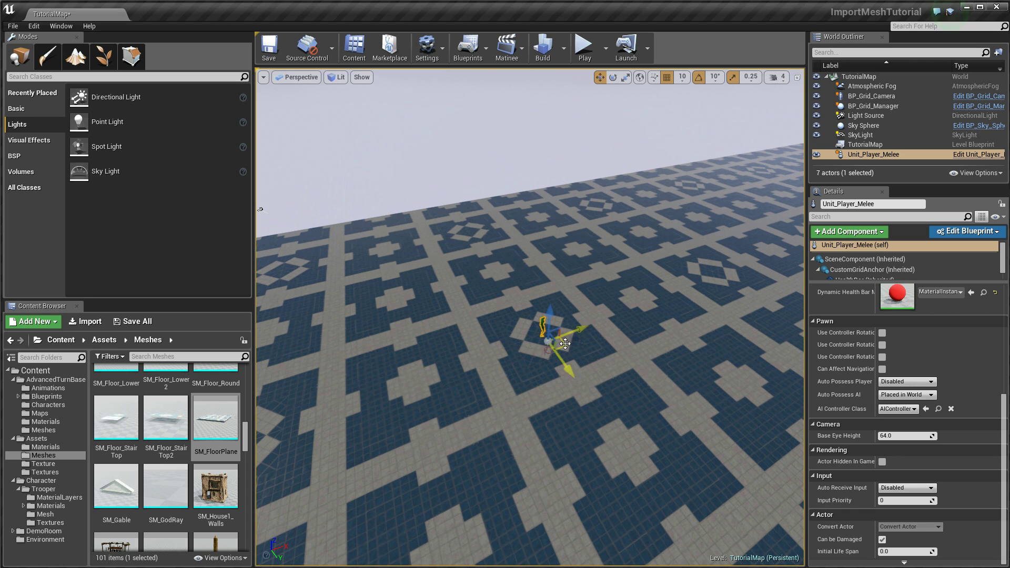
pyautogui.moveTo(693, 283); pyautogui.dragTo(558, 360)
# Play the level to check the unit and tile markers on the floor-plane grid, and stop it
pyautogui.moveTo(604, 327); pyautogui.dragTo(469, 323, button='right')
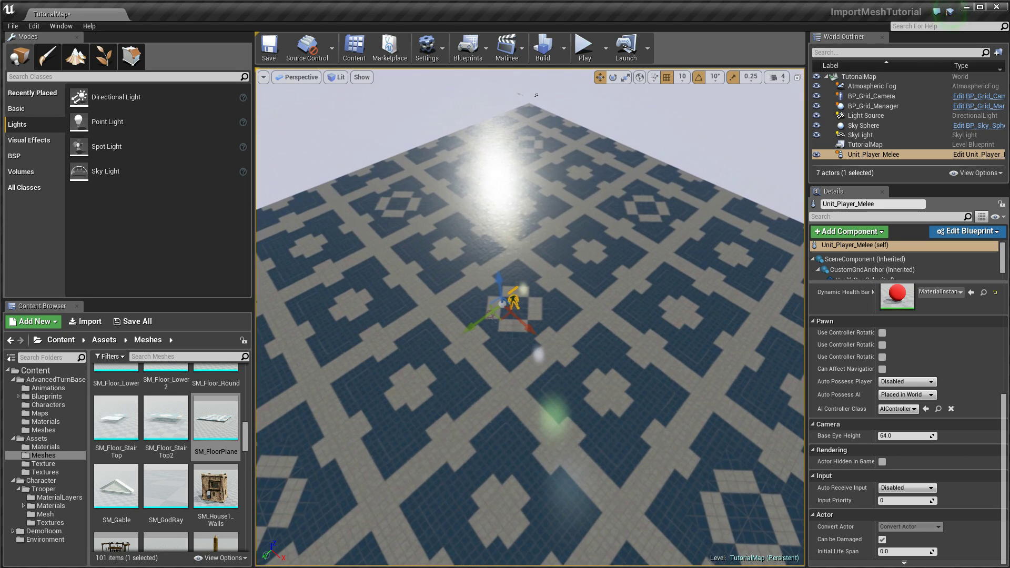
pyautogui.click(579, 50)
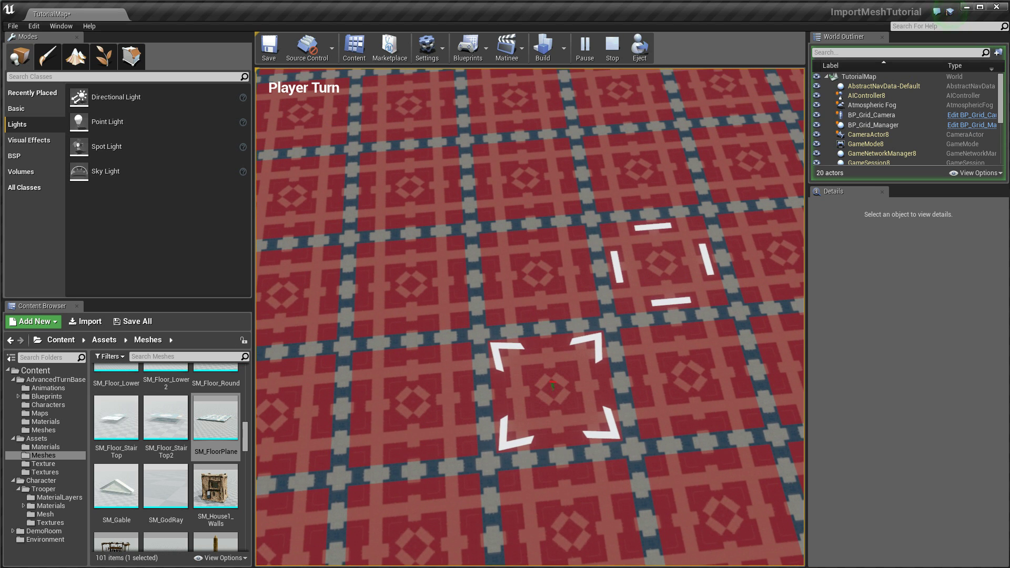
pyautogui.press('Escape')
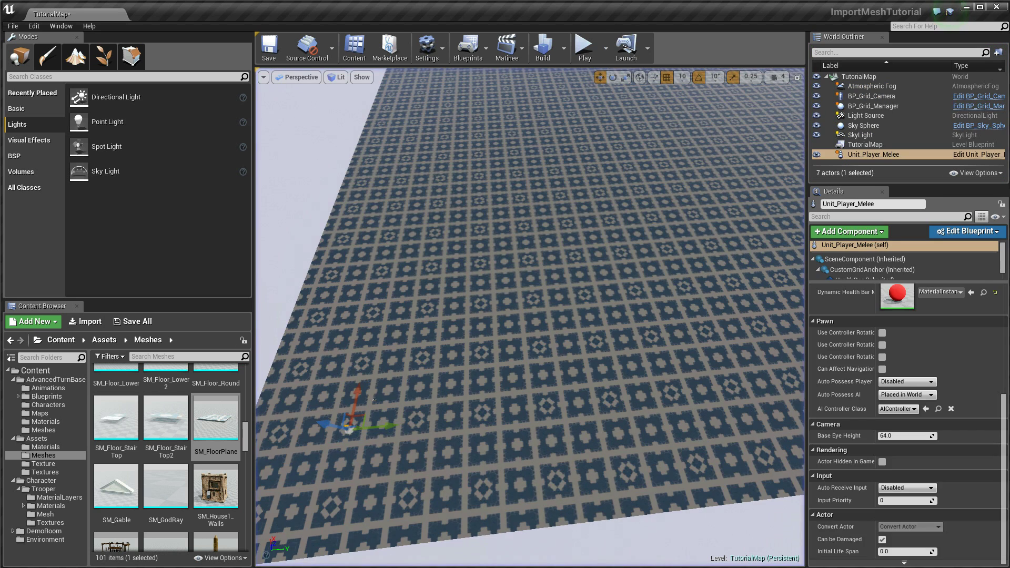
# Restore SM_Tile_Square from AdvancedTurnBasedTileToolkit/Meshes as the Default Grid Mesh of BP_Grid_Manager
pyautogui.click(873, 106)
pyautogui.moveTo(1002, 410); pyautogui.dragTo(1007, 470)
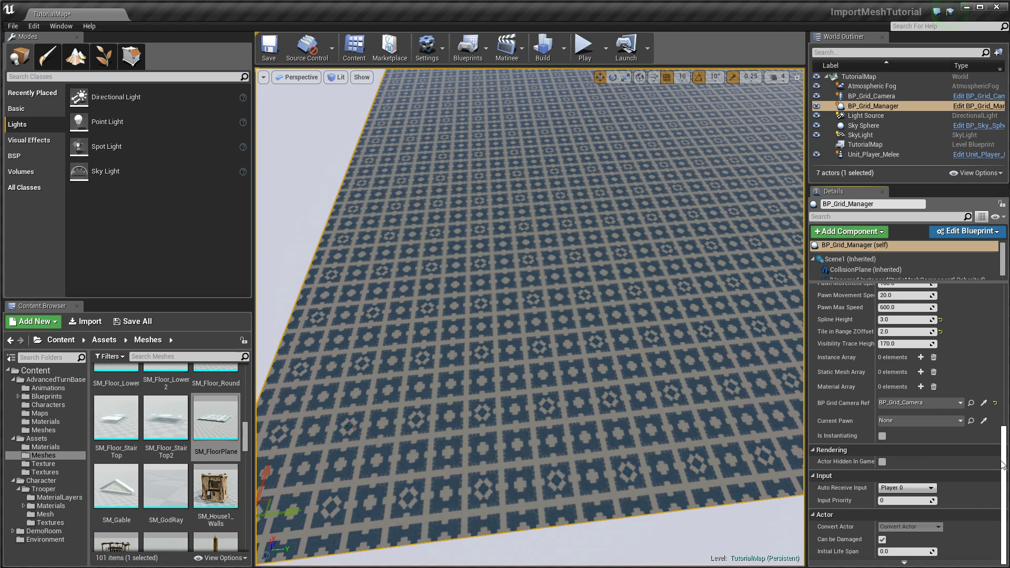
pyautogui.scroll(5, 832, 447)
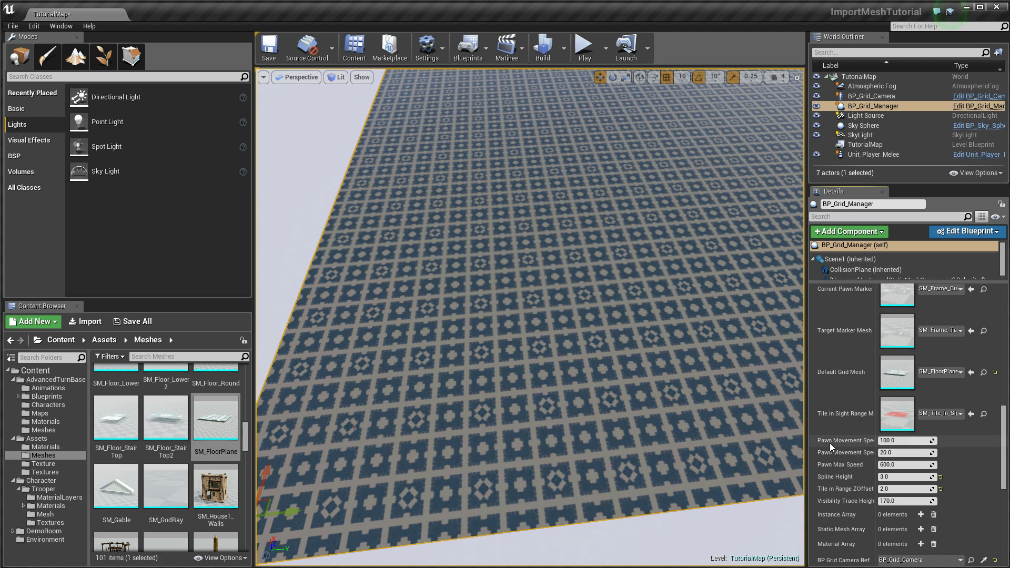
pyautogui.scroll(-1, 1006, 442)
pyautogui.moveTo(653, 328); pyautogui.dragTo(294, 327)
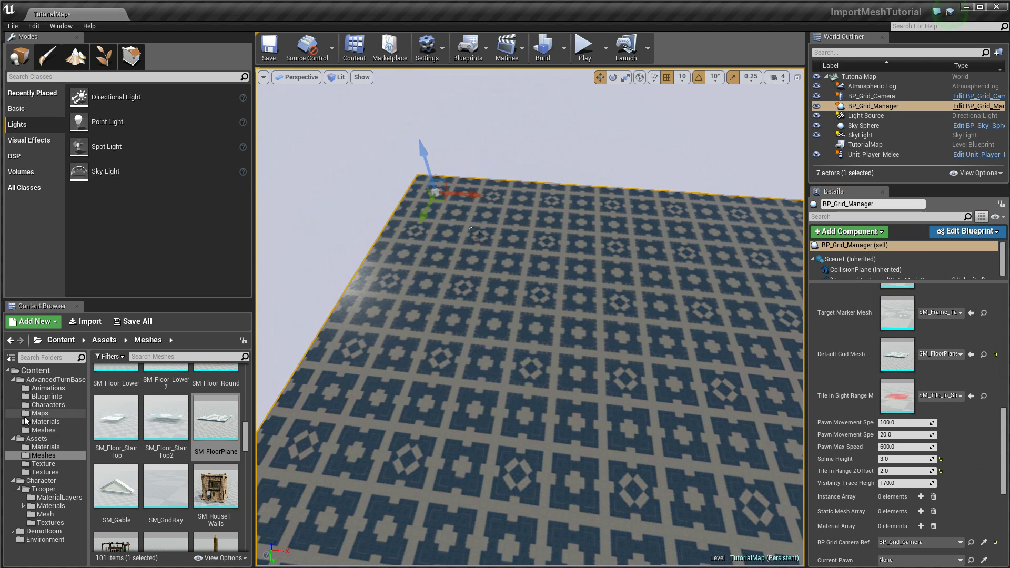
pyautogui.click(61, 420)
pyautogui.click(47, 430)
pyautogui.moveTo(248, 433); pyautogui.dragTo(257, 509)
pyautogui.moveTo(115, 435); pyautogui.dragTo(900, 359)
# Place an SM_FirePit from Assets/Meshes on the grid close to the green player unit
pyautogui.moveTo(474, 311); pyautogui.dragTo(494, 407)
pyautogui.click(474, 418)
pyautogui.moveTo(453, 441); pyautogui.dragTo(432, 385)
pyautogui.moveTo(506, 359); pyautogui.dragTo(410, 421, button='right')
pyautogui.scroll(-6, 538, 321)
pyautogui.click(538, 321)
pyautogui.moveTo(538, 321); pyautogui.dragTo(535, 295, button='right')
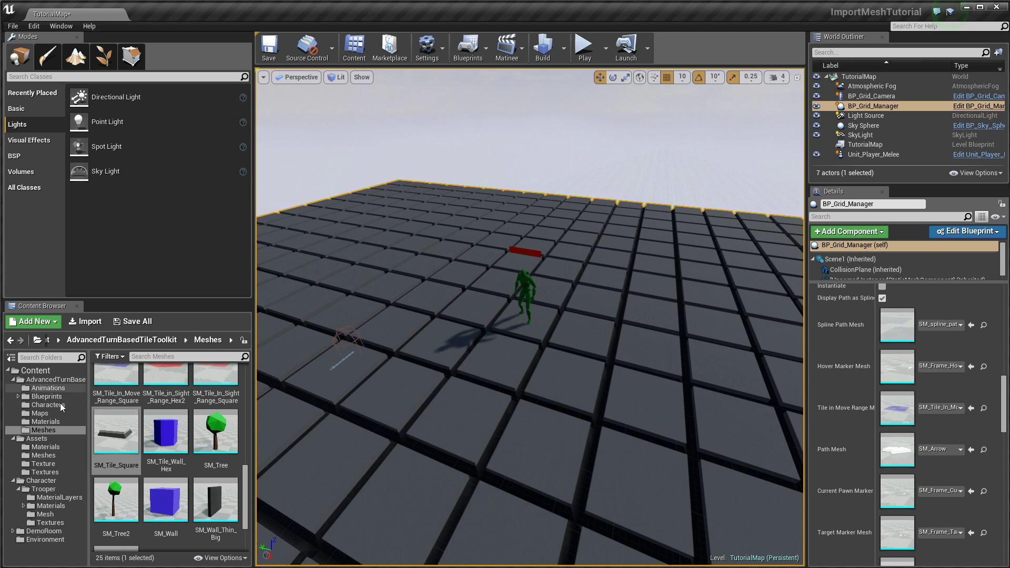
pyautogui.click(54, 456)
pyautogui.scroll(-2, 244, 410)
pyautogui.scroll(-5, 244, 415)
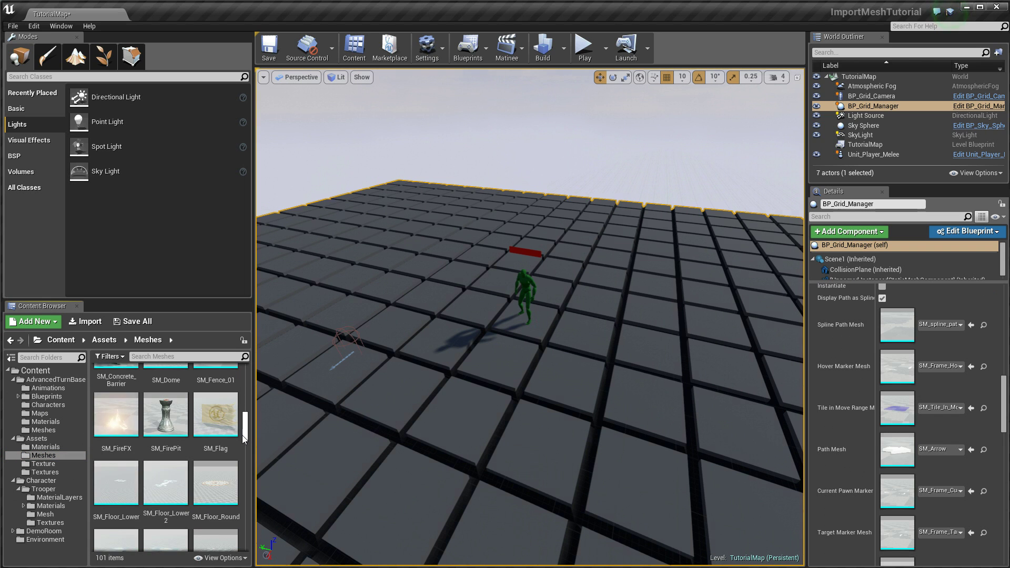
pyautogui.scroll(1, 244, 437)
pyautogui.click(179, 437)
pyautogui.moveTo(182, 441); pyautogui.dragTo(443, 346)
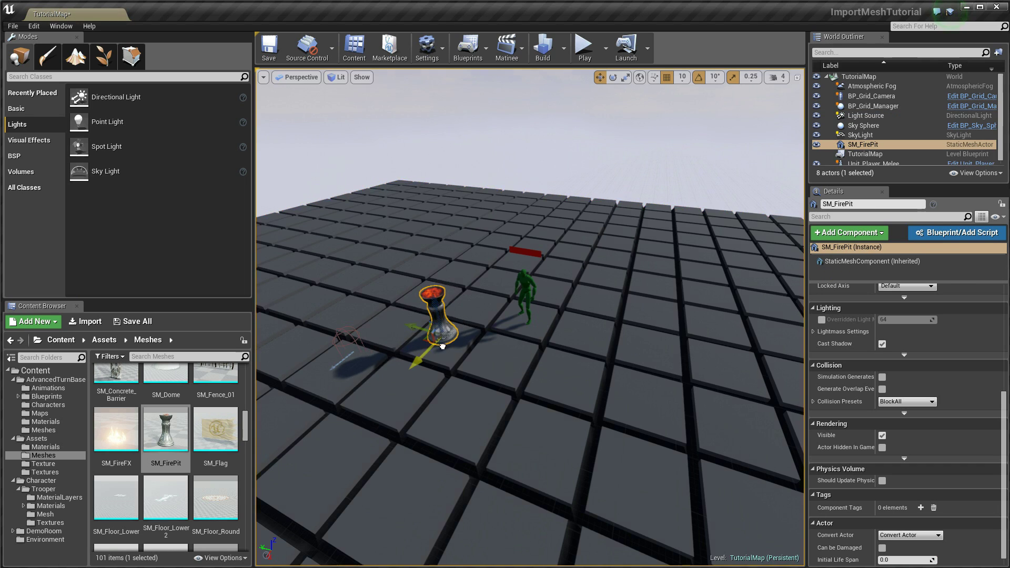
# Move Unit_Player_Melee a couple of tiles farther away from the fire pit
pyautogui.press('f')
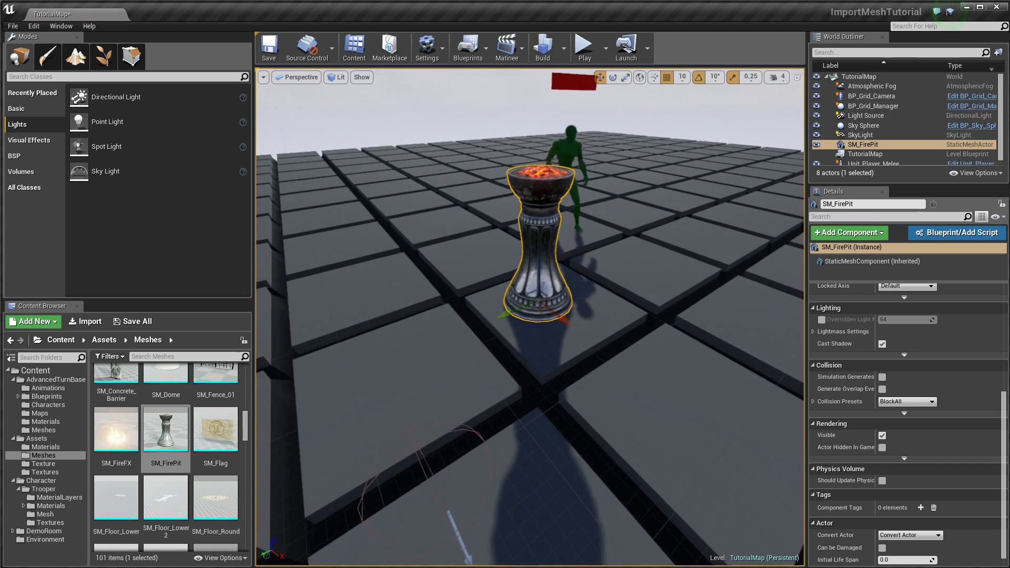
pyautogui.scroll(-8, 417, 284)
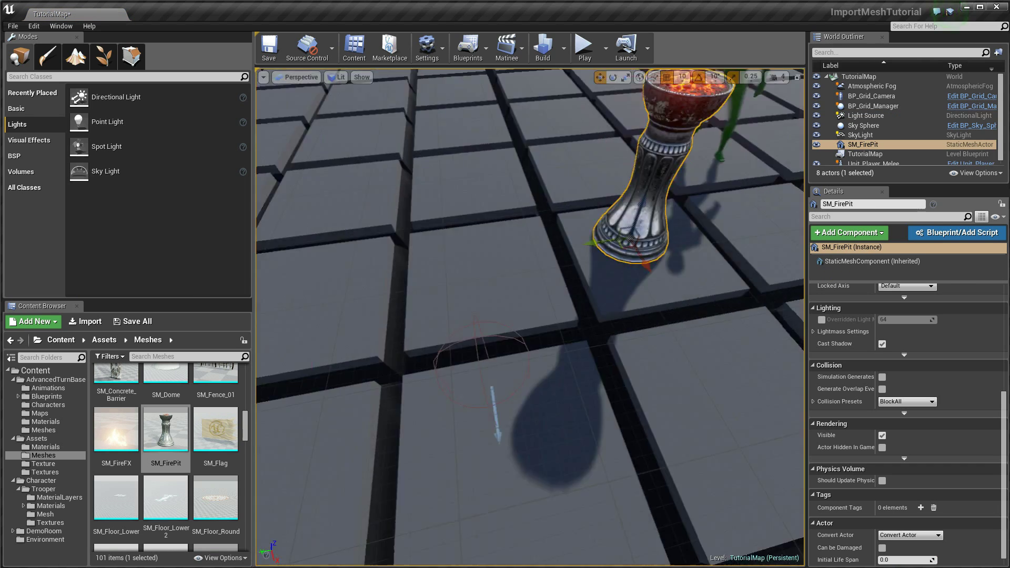
pyautogui.scroll(8, 578, 286)
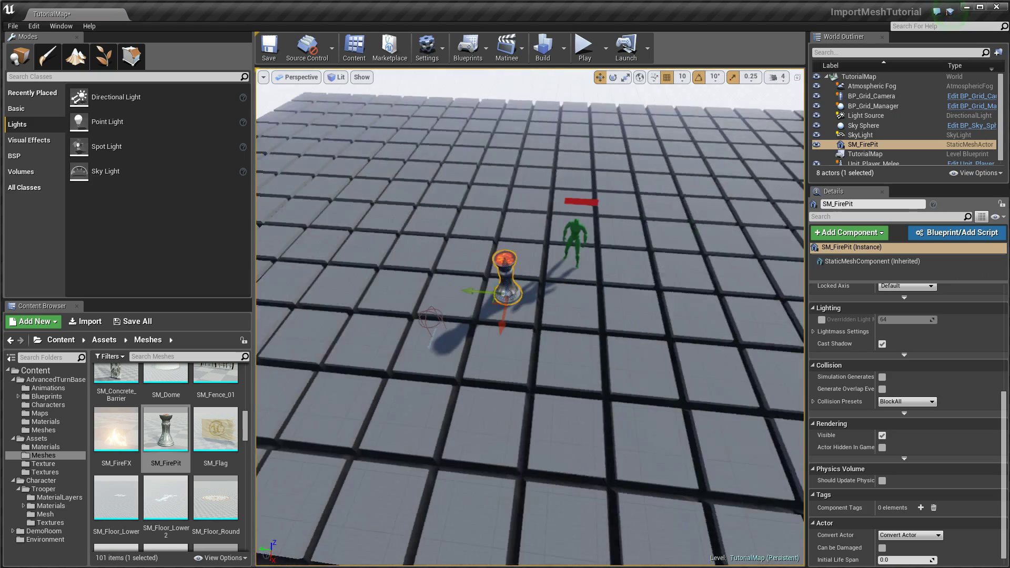
pyautogui.scroll(-8, 605, 243)
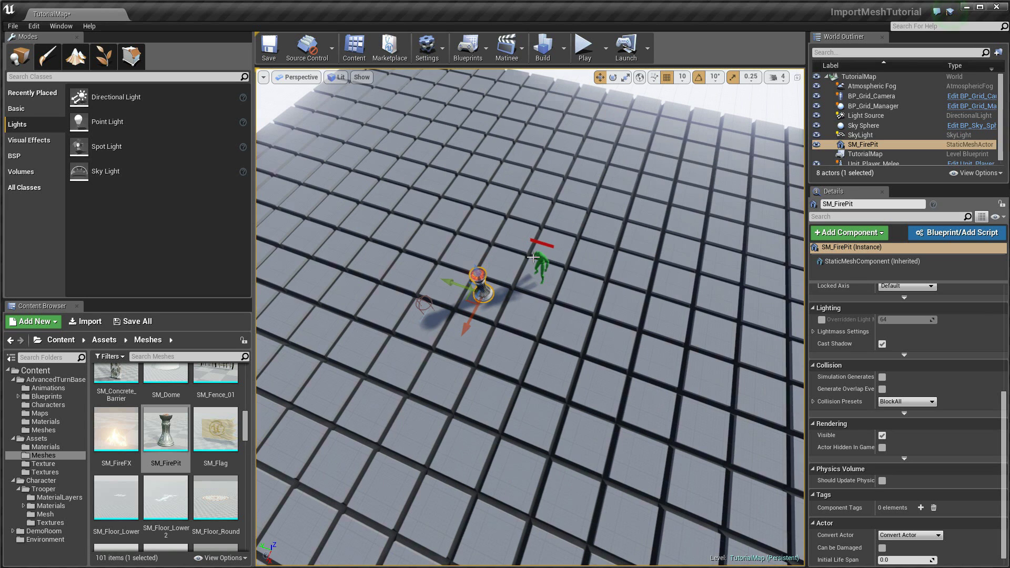
pyautogui.click(540, 260)
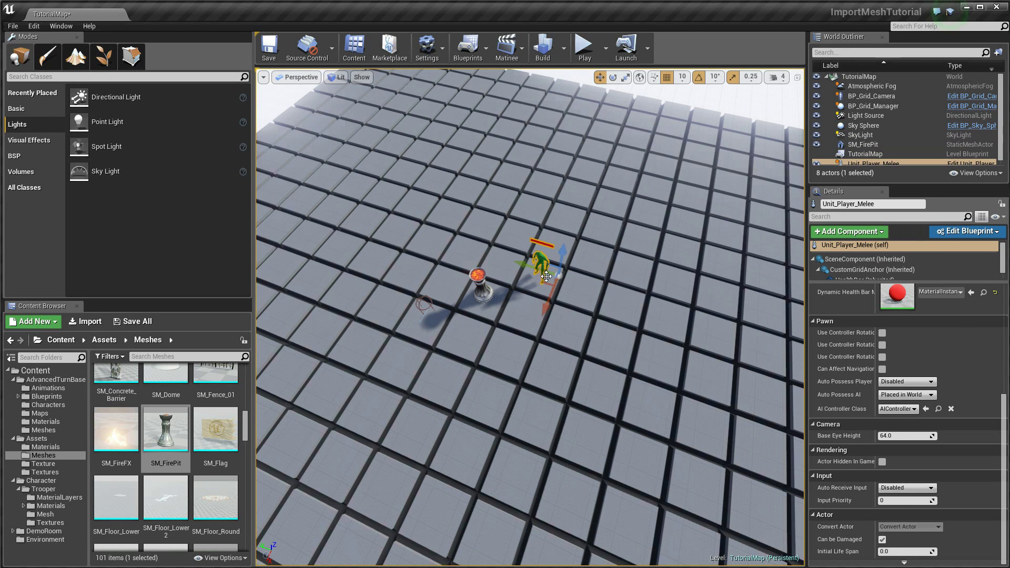
pyautogui.moveTo(548, 282); pyautogui.dragTo(531, 218)
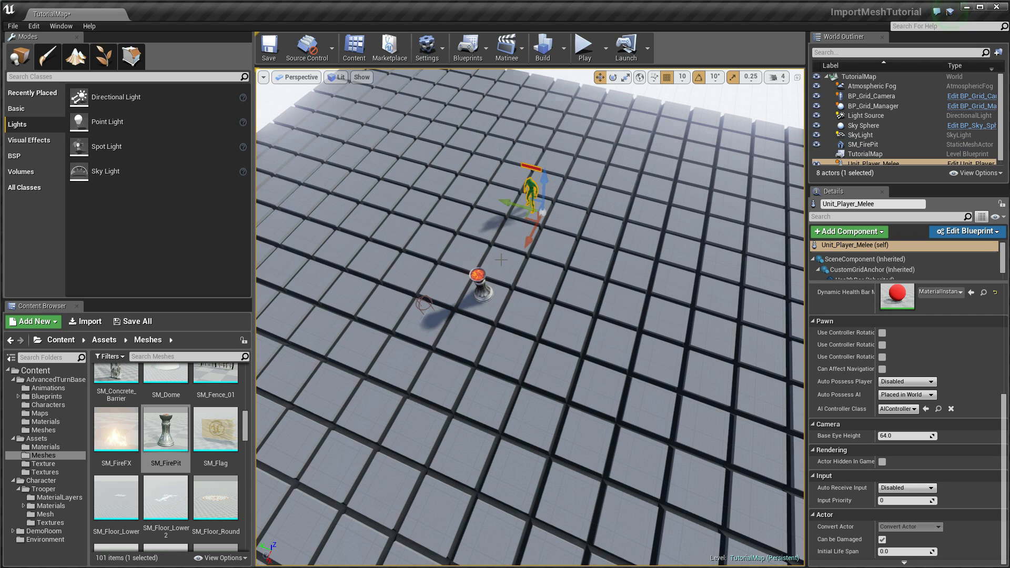
# Delete Unit_Player_Melee from the level
pyautogui.moveTo(576, 267)
pyautogui.mouseDown(button='right')
pyautogui.moveTo(558, 279)
pyautogui.moveTo(576, 268)
pyautogui.mouseUp(button='right')
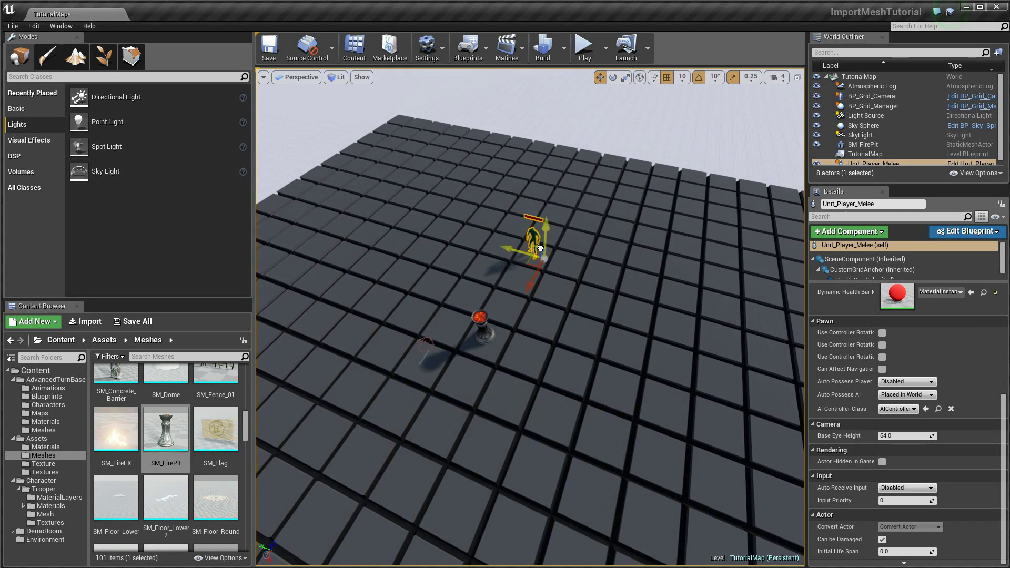
pyautogui.press('f')
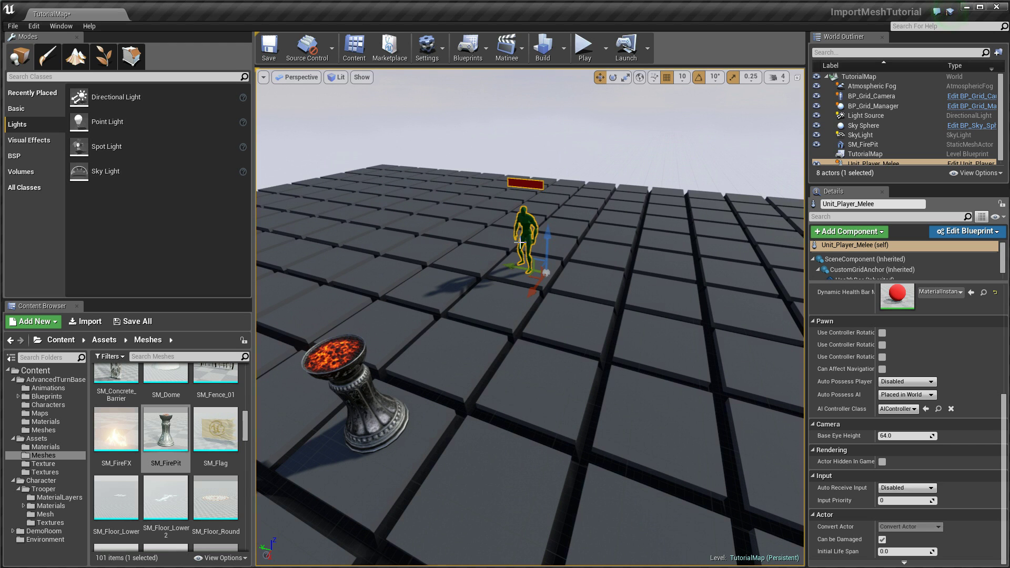
pyautogui.press('Delete')
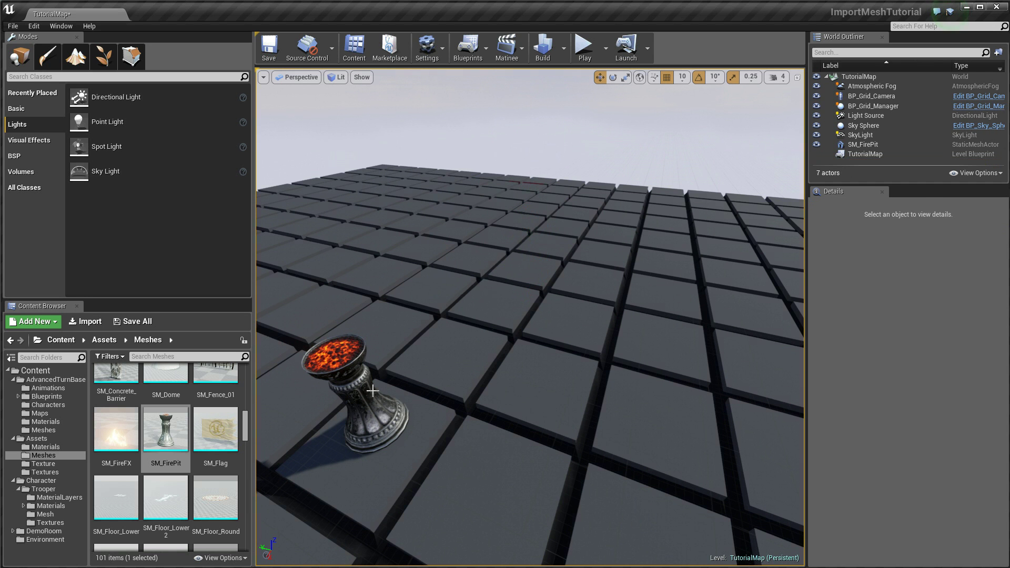
# Select the placed SM_FirePit and shift it slightly across its tile
pyautogui.click(358, 407)
pyautogui.press('f')
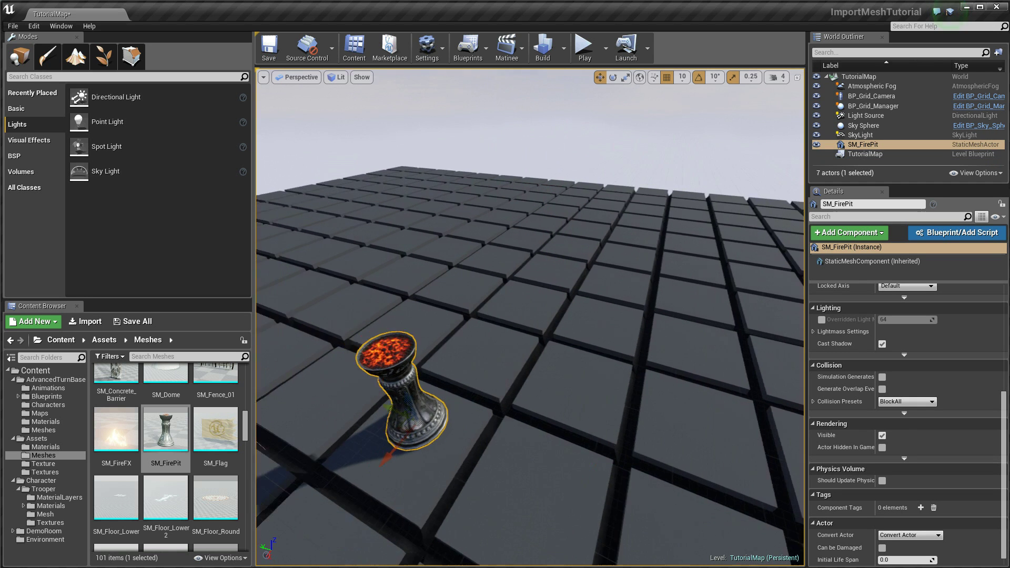
pyautogui.scroll(-5, 388, 379)
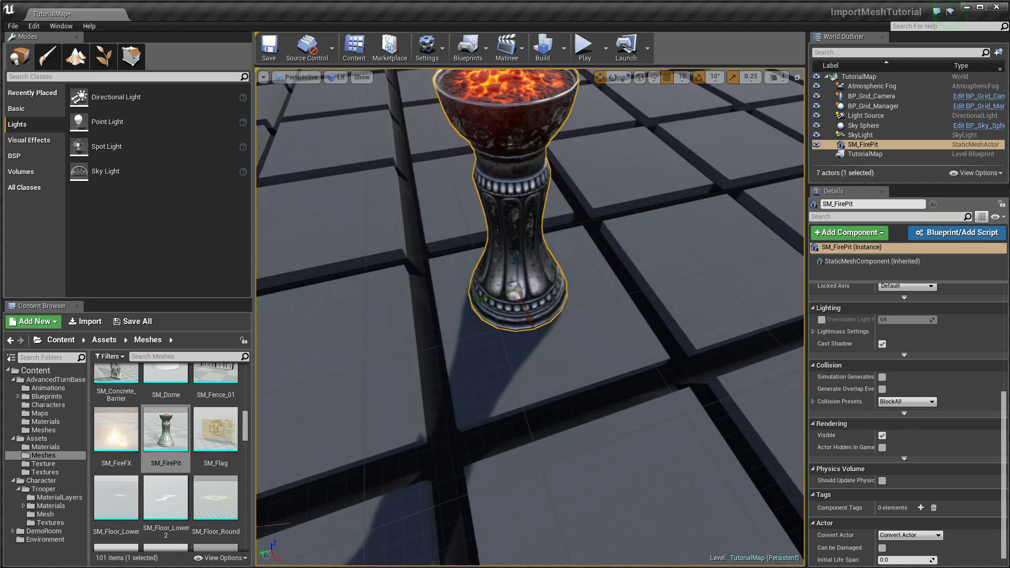
pyautogui.moveTo(518, 320); pyautogui.dragTo(537, 314)
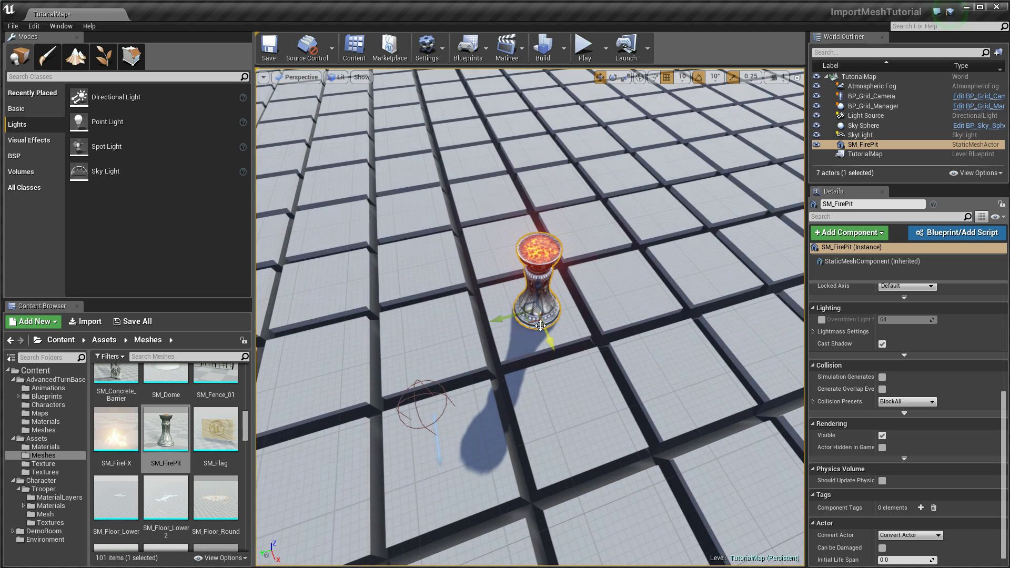
# Scale the placed SM_FirePit up uniformly so that it fills more of its tile
pyautogui.press('e')
pyautogui.press('r')
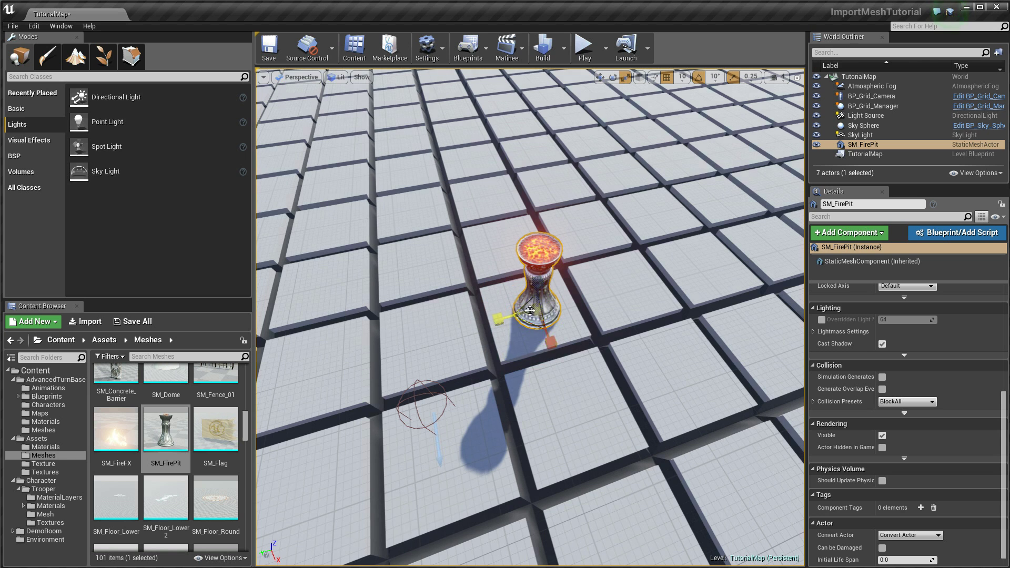
pyautogui.moveTo(534, 310); pyautogui.dragTo(550, 266)
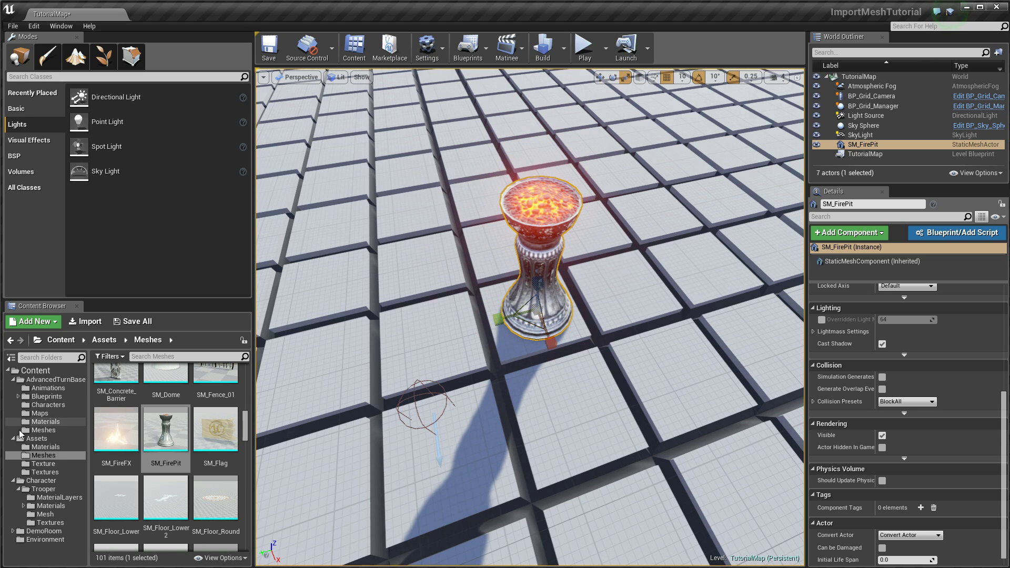
# Place a Tile_Wall_Invisible from Blueprints/Tiles/Square on the tile holding the fire pit
pyautogui.click(56, 397)
pyautogui.click(52, 422)
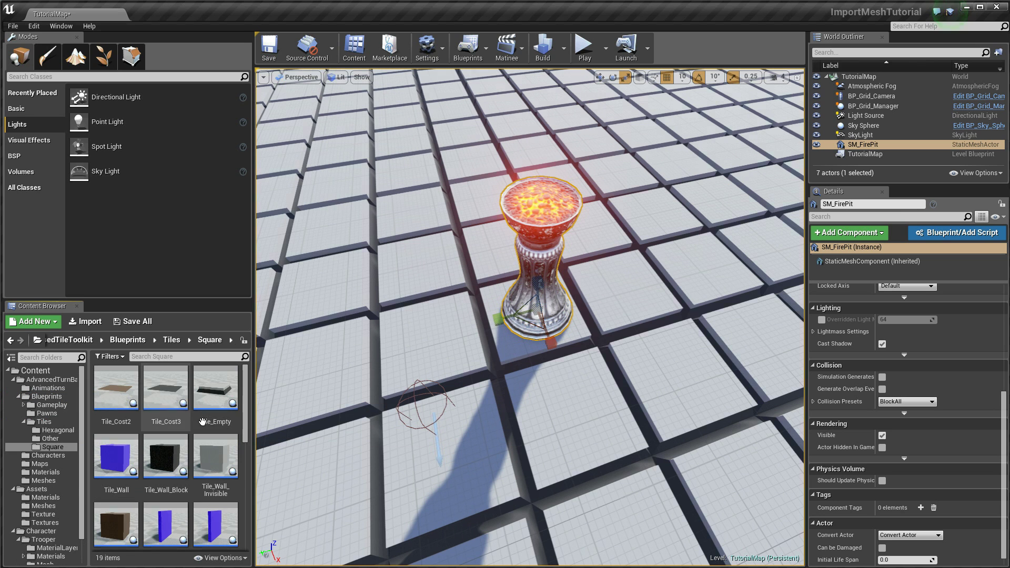
pyautogui.scroll(-1, 245, 426)
pyautogui.moveTo(216, 454); pyautogui.dragTo(532, 338)
pyautogui.scroll(-10, 455, 371)
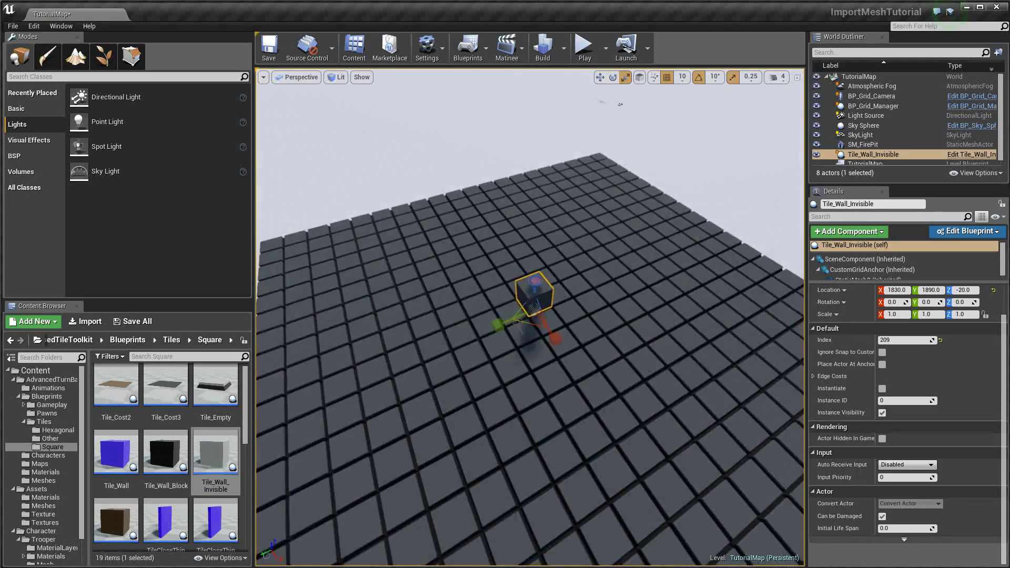
pyautogui.moveTo(455, 372); pyautogui.dragTo(342, 369, button='right')
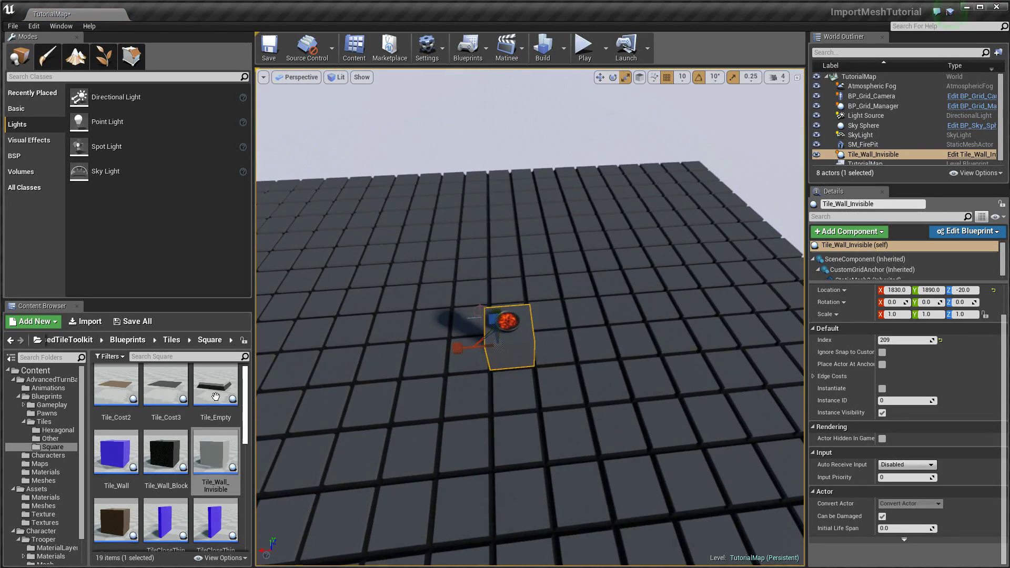
# Place Unit_Player_Melee from Blueprints/Pawns beside the fire pit and play-test the level, ending the test again
pyautogui.click(51, 405)
pyautogui.click(47, 414)
pyautogui.moveTo(118, 458); pyautogui.dragTo(461, 367)
pyautogui.click(577, 59)
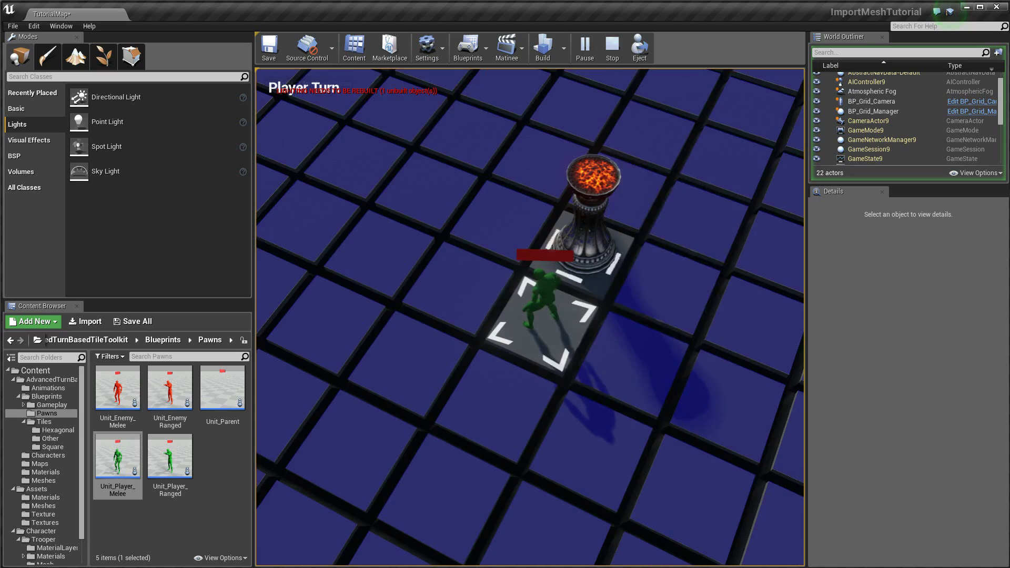
pyautogui.press('Escape')
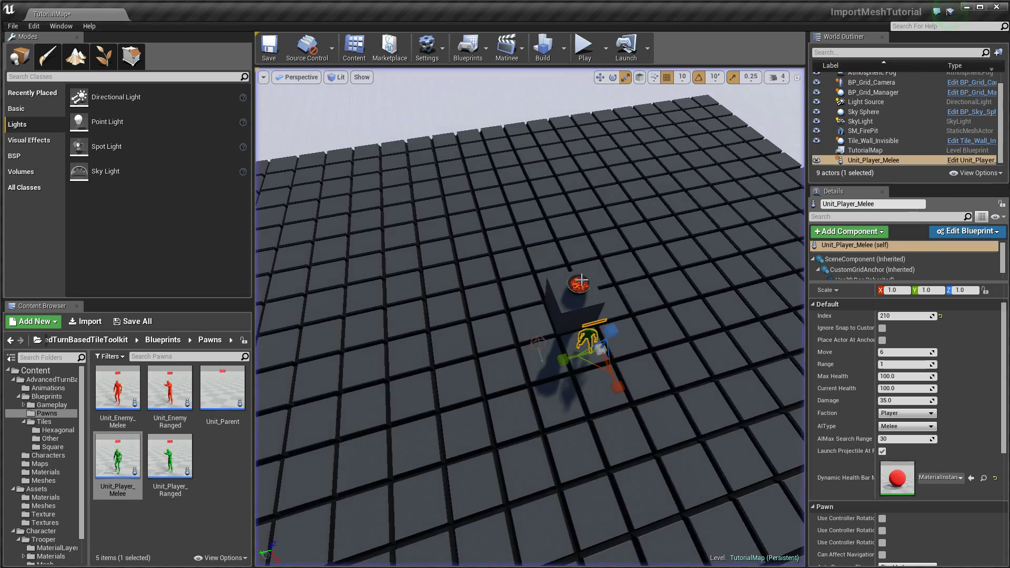
# Delete the Tile_Wall_Invisible and the SM_FirePit from the level
pyautogui.click(537, 235)
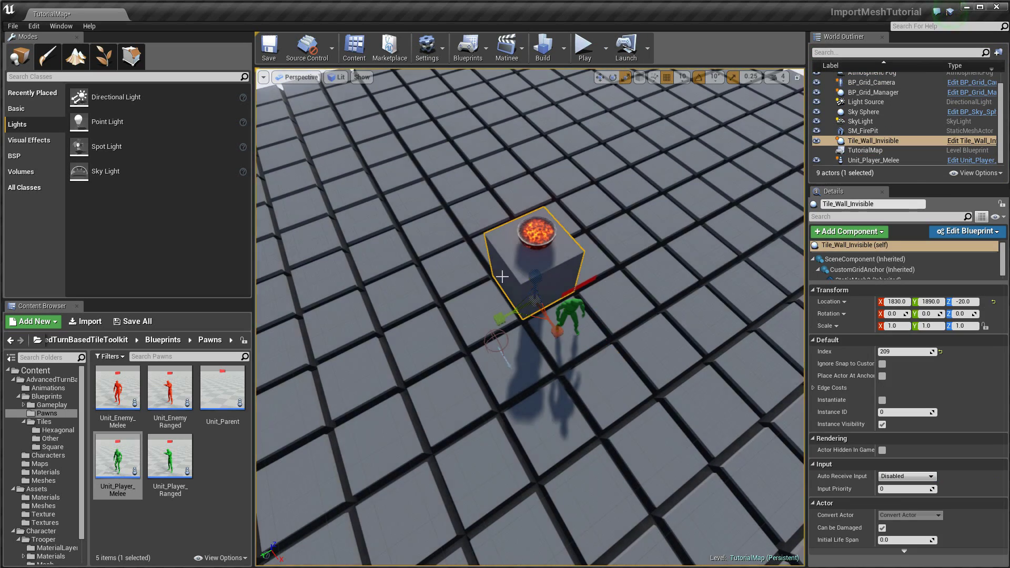
pyautogui.press('Delete')
pyautogui.click(528, 233)
pyautogui.press('Delete')
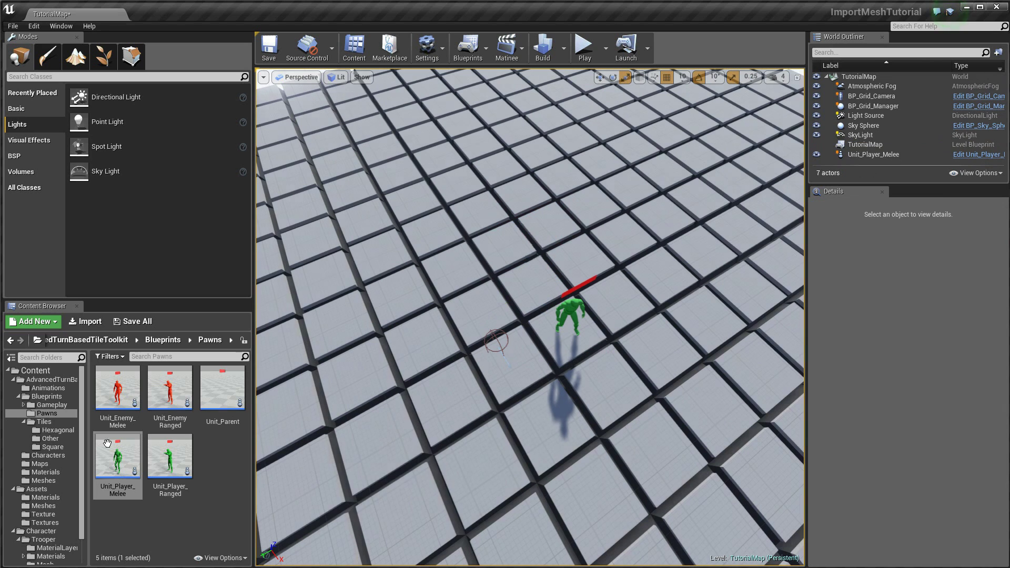
# Duplicate Tile_Wall_Invisible in Blueprints/Tiles/Square and name the copy Tile_Wall_Brazier
pyautogui.click(65, 445)
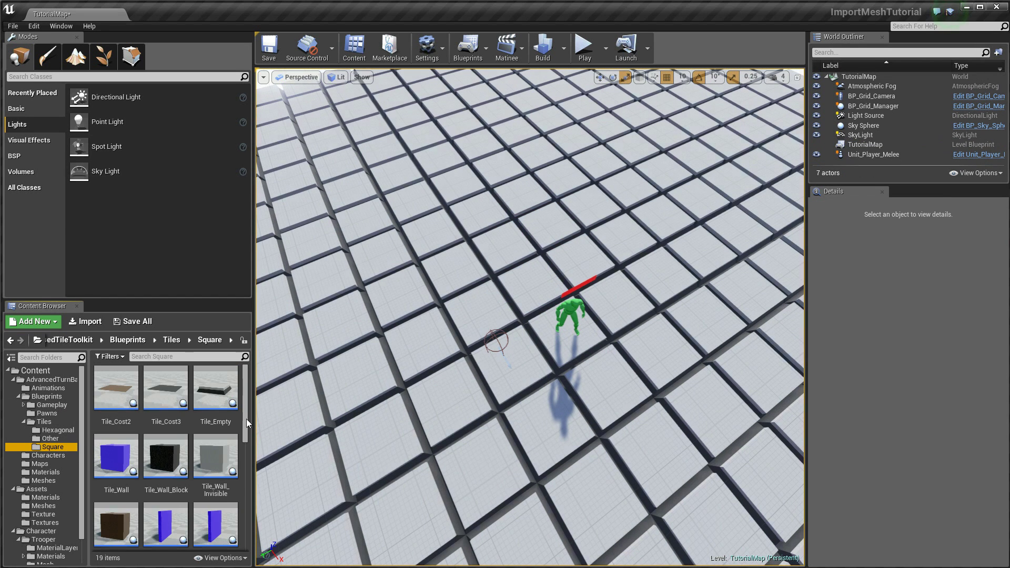
pyautogui.scroll(-3, 251, 419)
pyautogui.scroll(3, 248, 408)
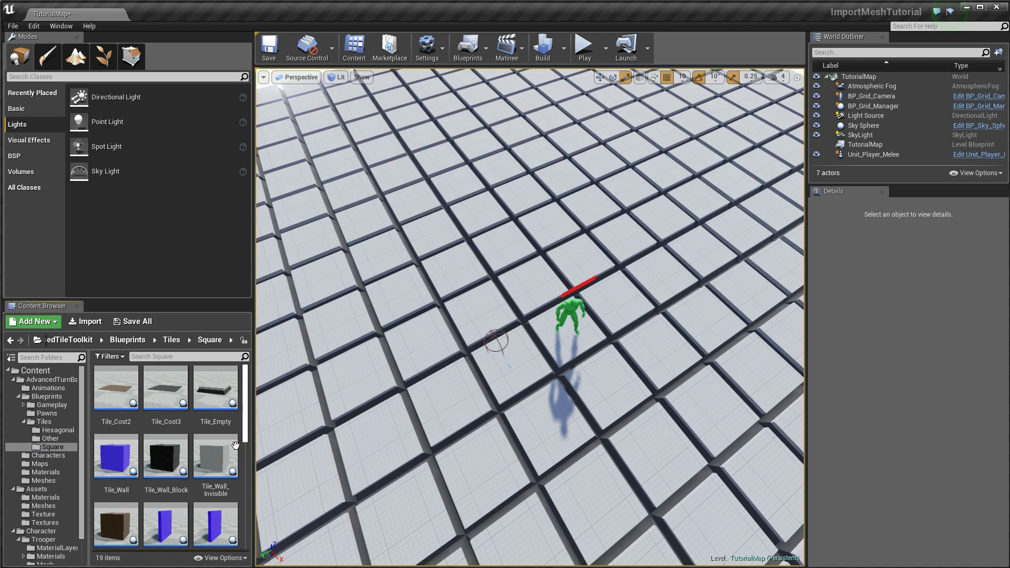
pyautogui.rightClick(213, 459)
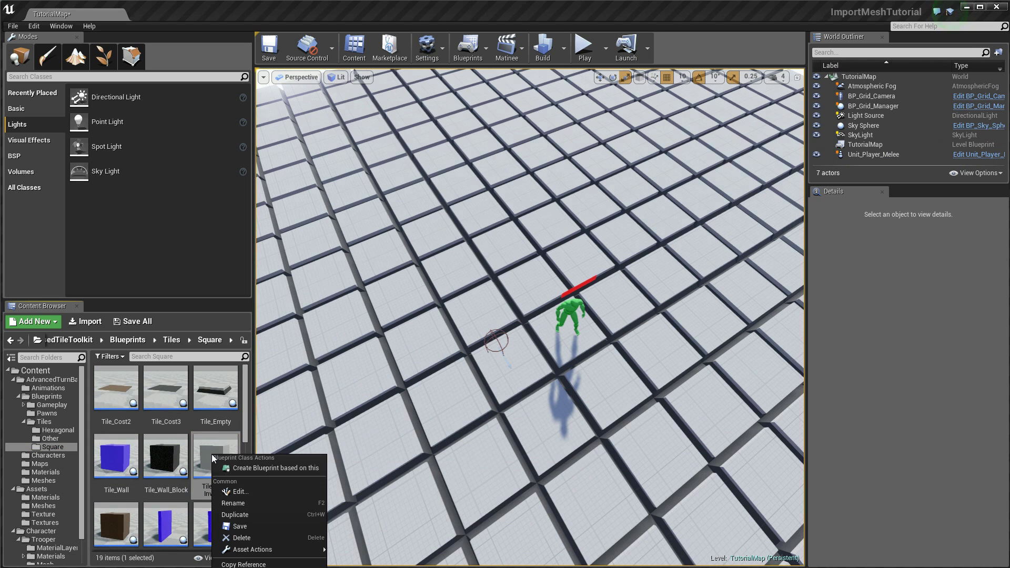
pyautogui.moveTo(245, 410)
pyautogui.mouseDown()
pyautogui.moveTo(247, 464)
pyautogui.moveTo(247, 416)
pyautogui.mouseUp()
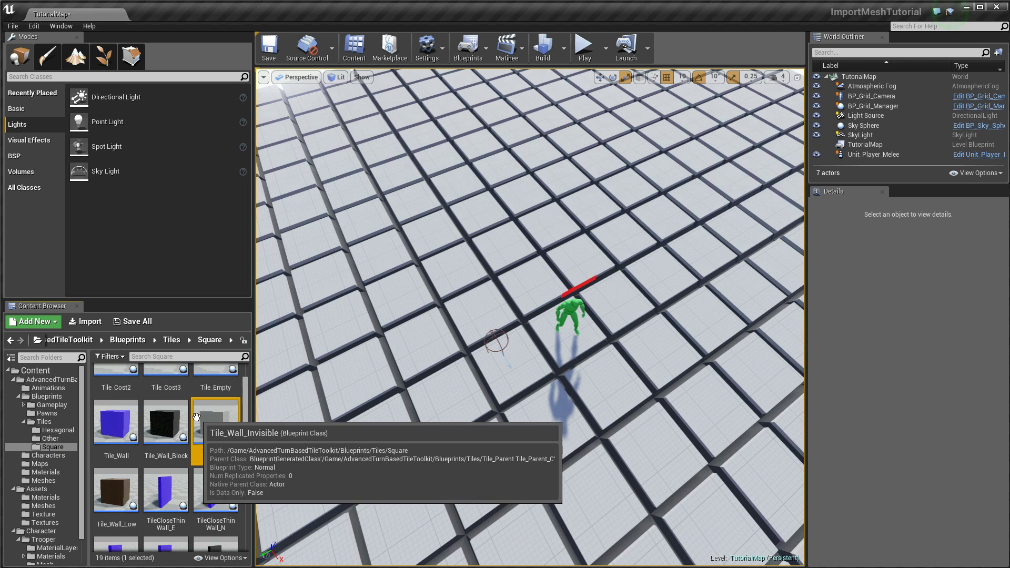
pyautogui.rightClick(218, 422)
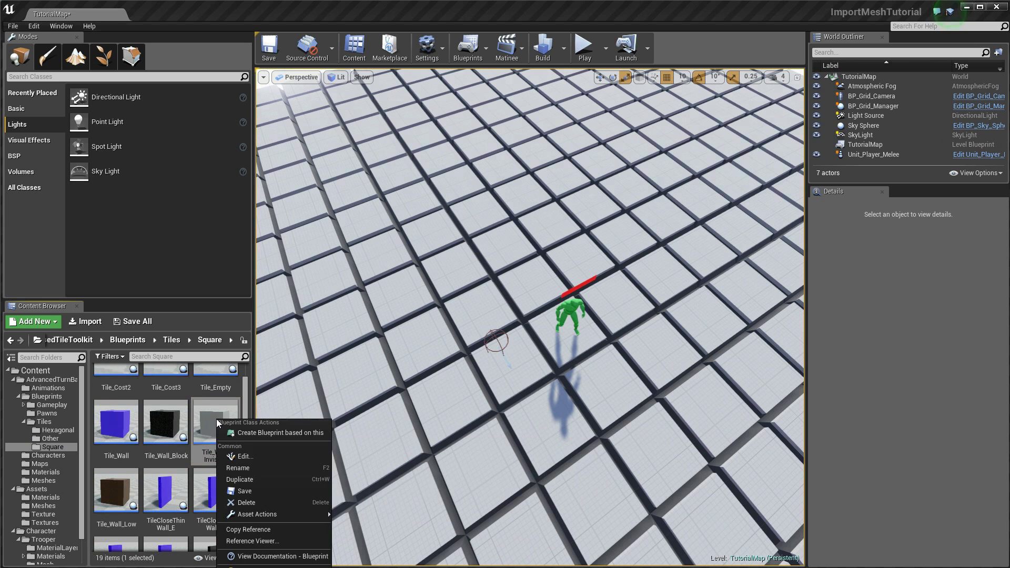
pyautogui.click(271, 479)
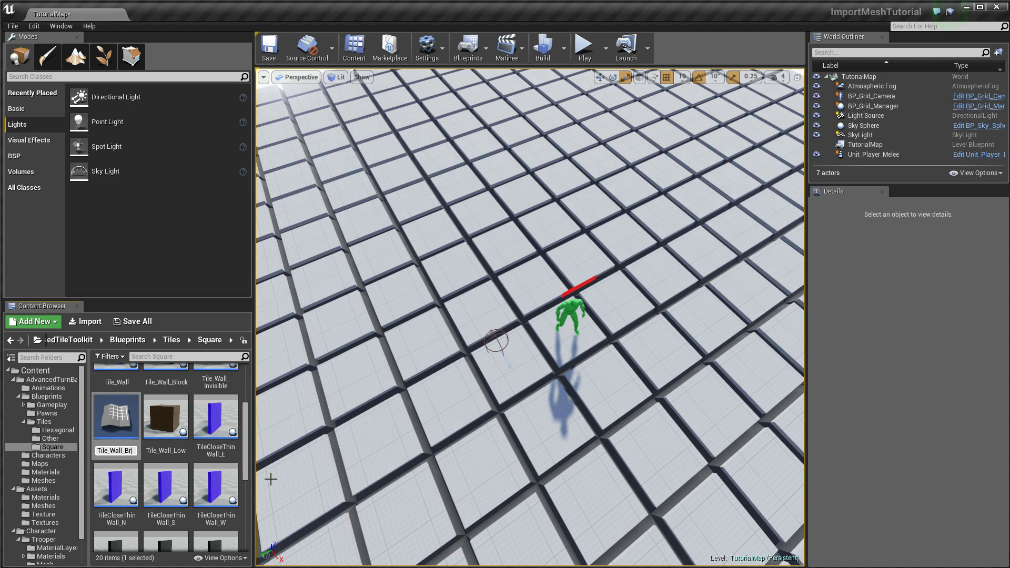
pyautogui.write('er')
pyautogui.press('Return')
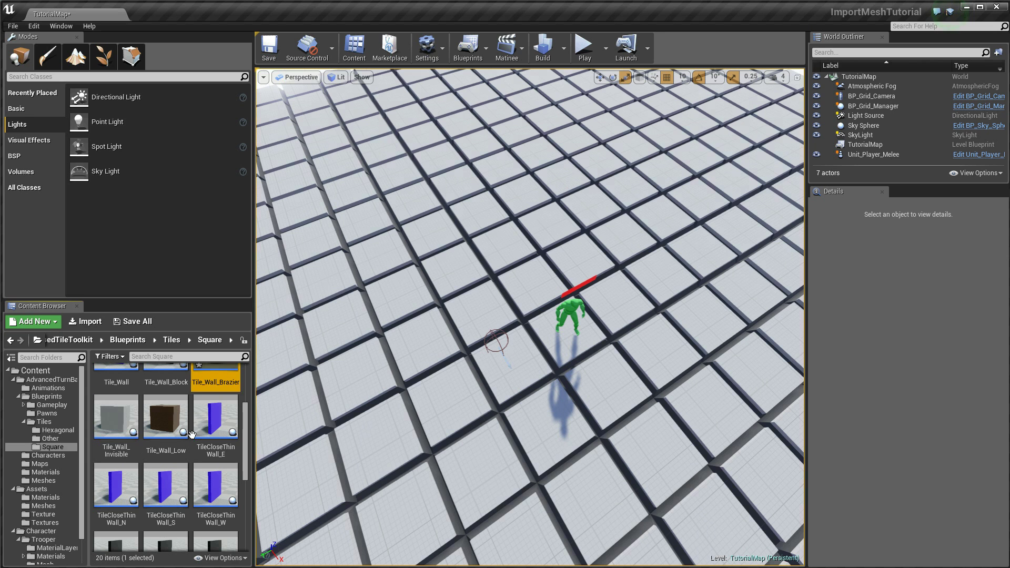
# Open the Tile_Wall_Brazier blueprint in its viewport view and arrange it as an enlarged floating window beside the asset list
pyautogui.doubleClick(215, 421)
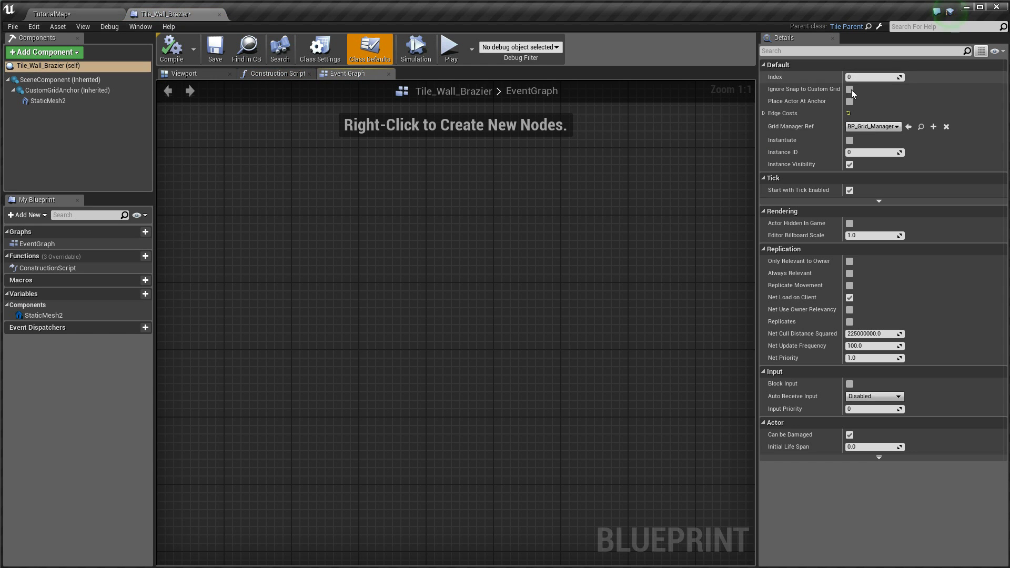
pyautogui.click(183, 74)
pyautogui.moveTo(166, 14); pyautogui.dragTo(453, 135)
pyautogui.moveTo(716, 145); pyautogui.dragTo(748, 59)
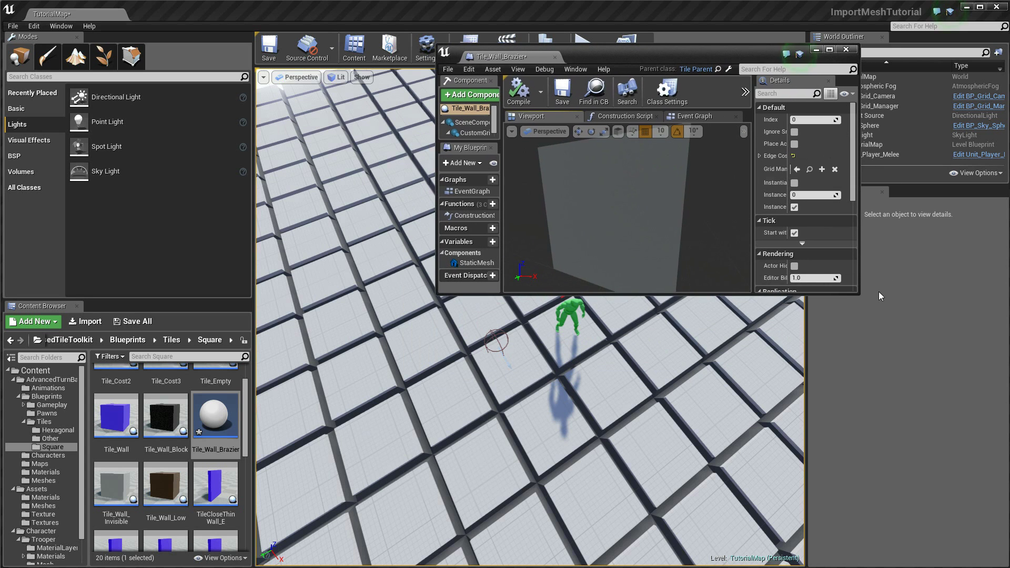
pyautogui.moveTo(859, 293); pyautogui.dragTo(985, 551)
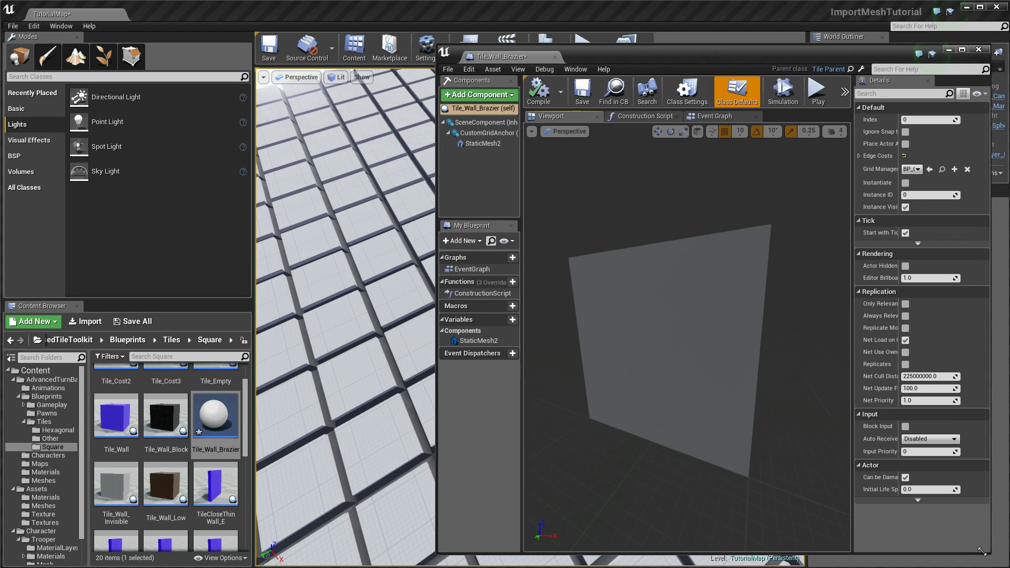
# Add SM_FirePit from Assets/Meshes to Tile_Wall_Brazier as a component and attach it under CustomGridAnchor
pyautogui.click(484, 143)
pyautogui.moveTo(82, 462); pyautogui.dragTo(82, 487)
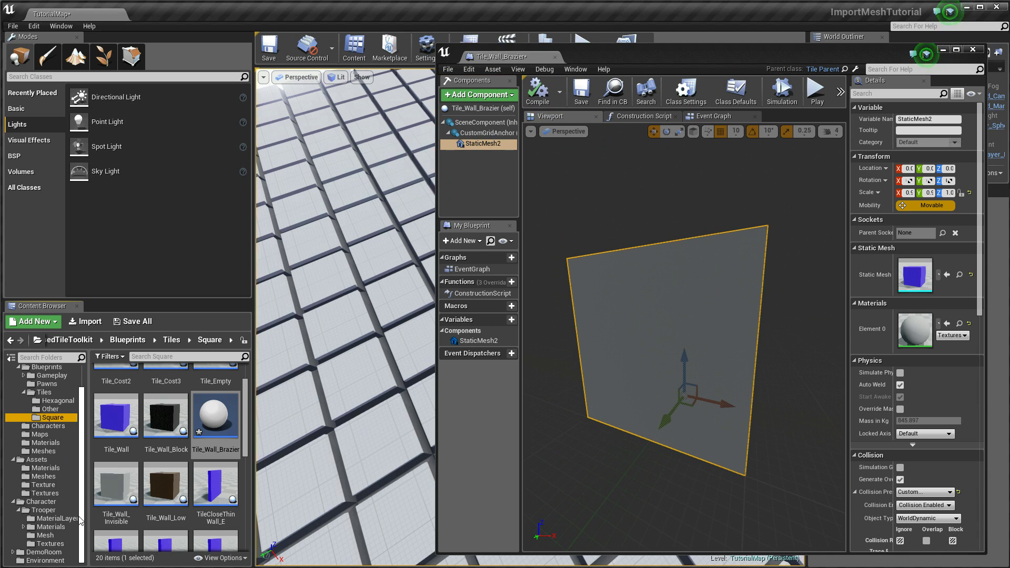
pyautogui.click(48, 479)
pyautogui.moveTo(245, 379); pyautogui.dragTo(253, 436)
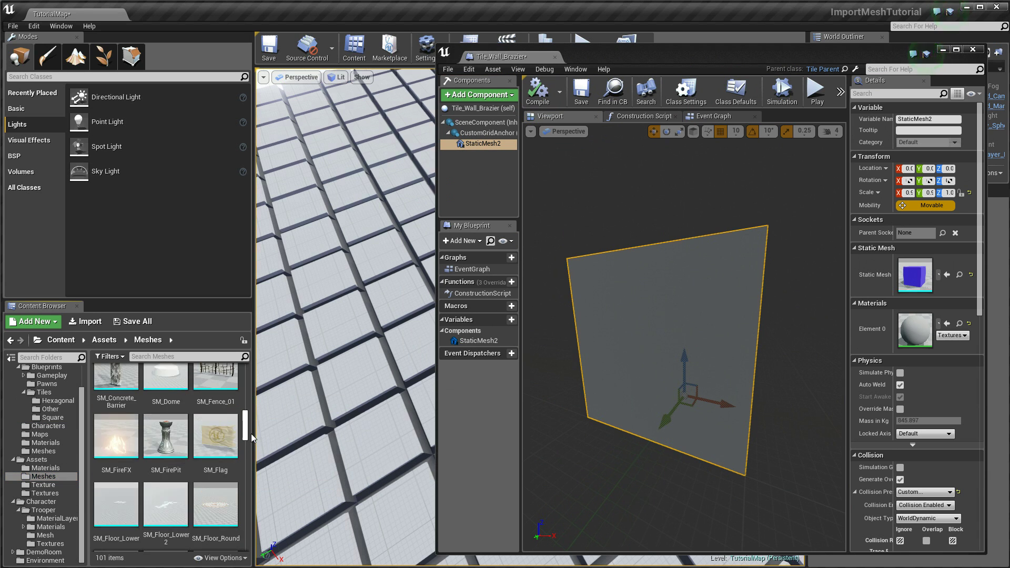
pyautogui.moveTo(166, 439); pyautogui.dragTo(485, 189)
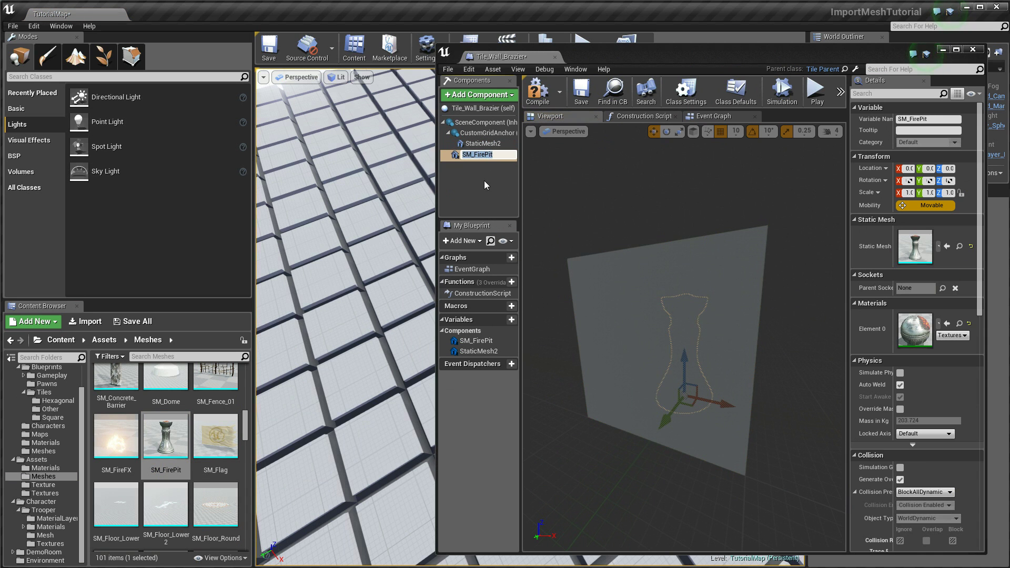
pyautogui.click(481, 175)
pyautogui.click(476, 155)
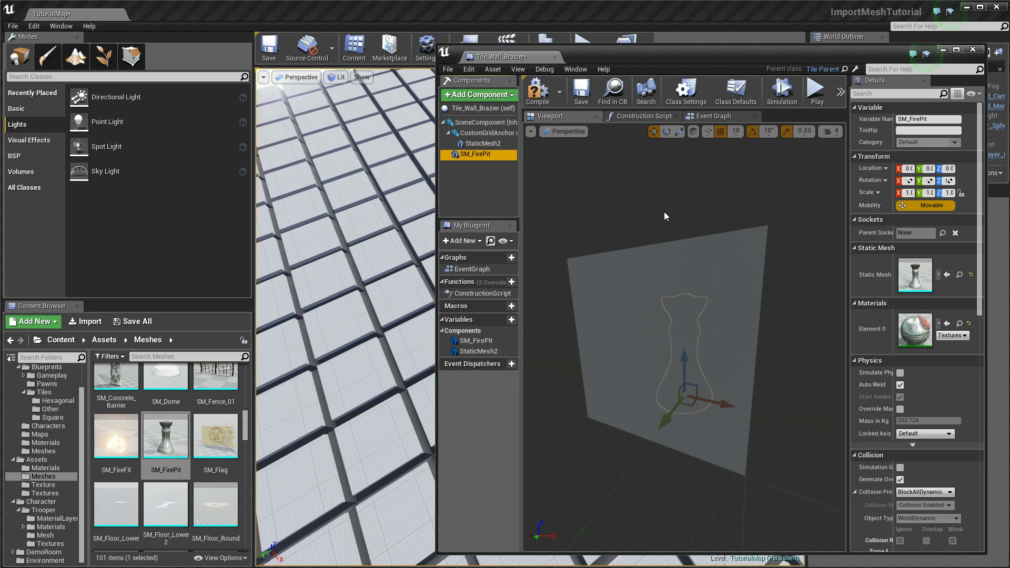
pyautogui.moveTo(479, 157); pyautogui.dragTo(492, 131)
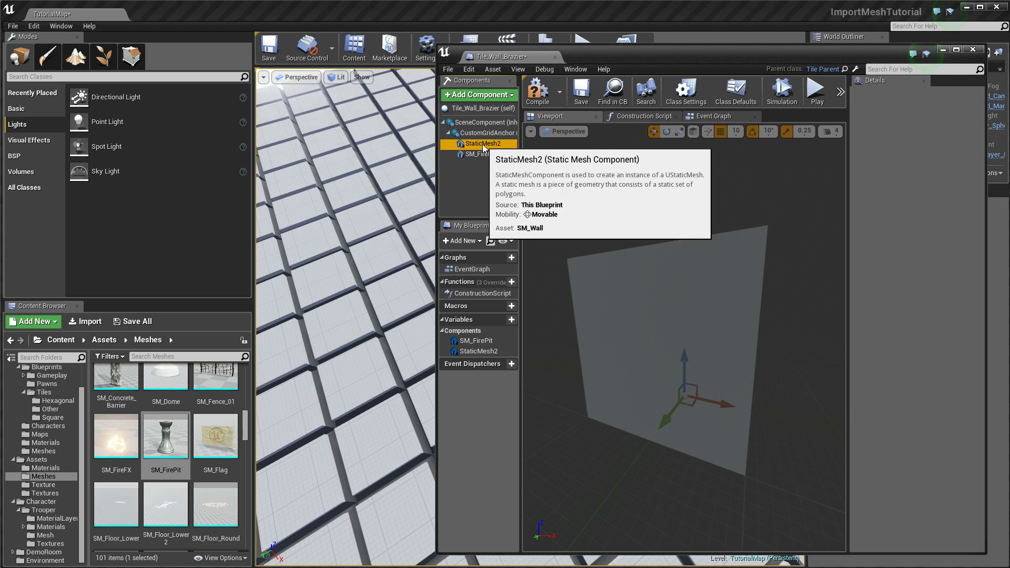
# Turn off the Visible rendering option of the StaticMesh2 wall component
pyautogui.click(483, 144)
pyautogui.moveTo(554, 163); pyautogui.dragTo(554, 164)
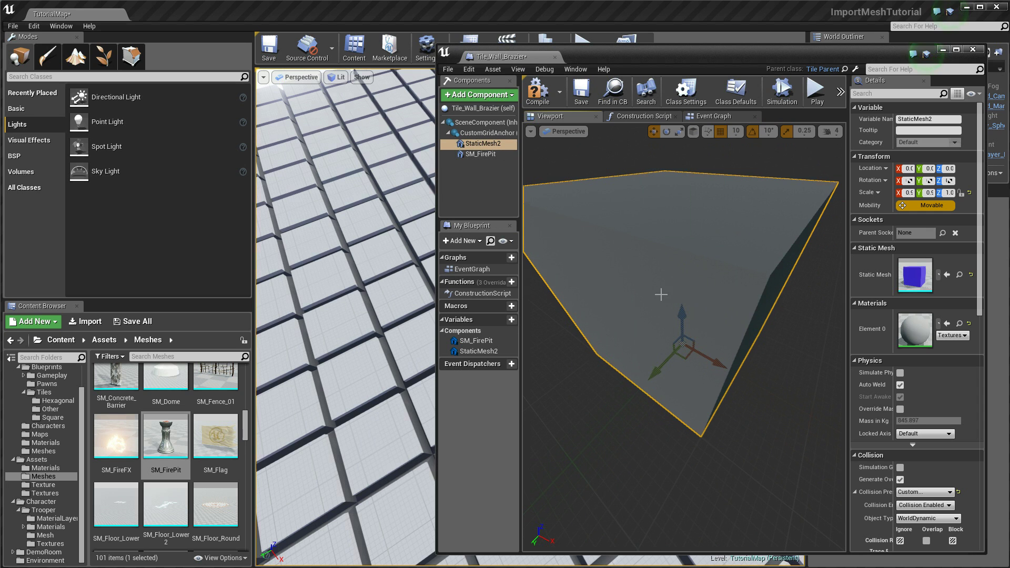
pyautogui.moveTo(982, 271); pyautogui.dragTo(981, 446)
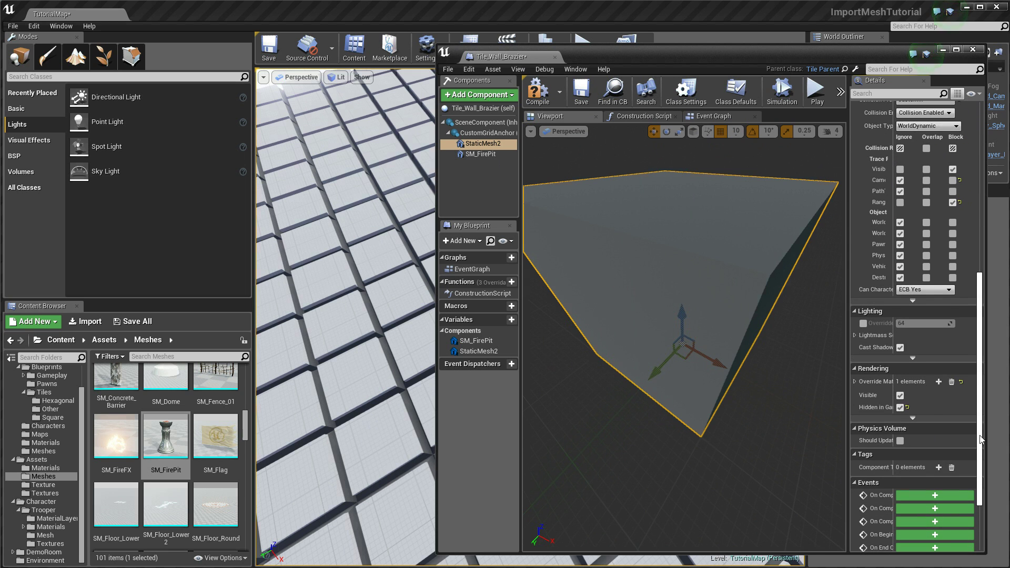
pyautogui.click(900, 396)
# Set the SM_FirePit component's scale to 2.0 on the X, Y and Z axes
pyautogui.click(481, 153)
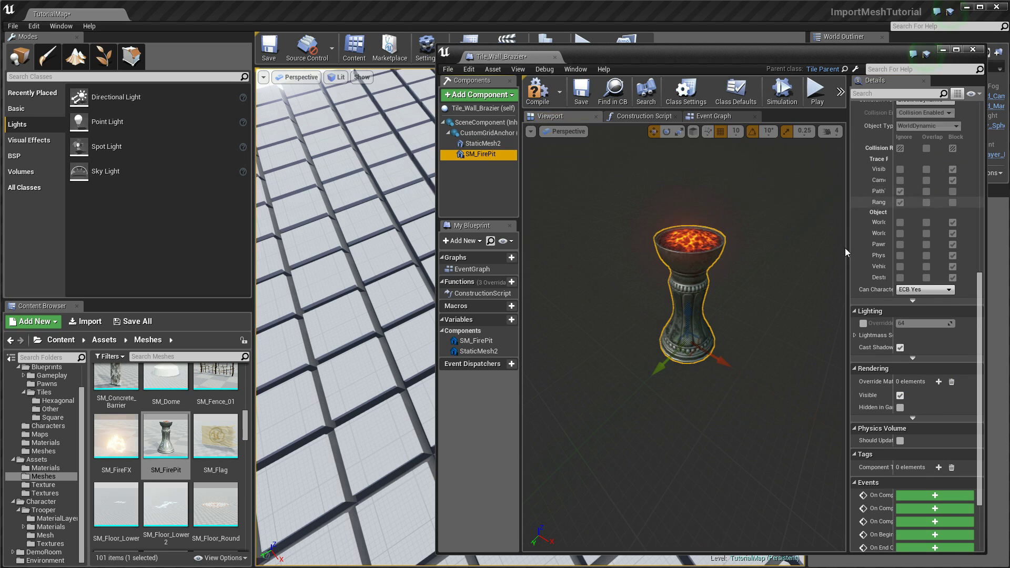
pyautogui.moveTo(979, 334); pyautogui.dragTo(981, 169)
pyautogui.press('Return')
pyautogui.write('4')
pyautogui.press('Return')
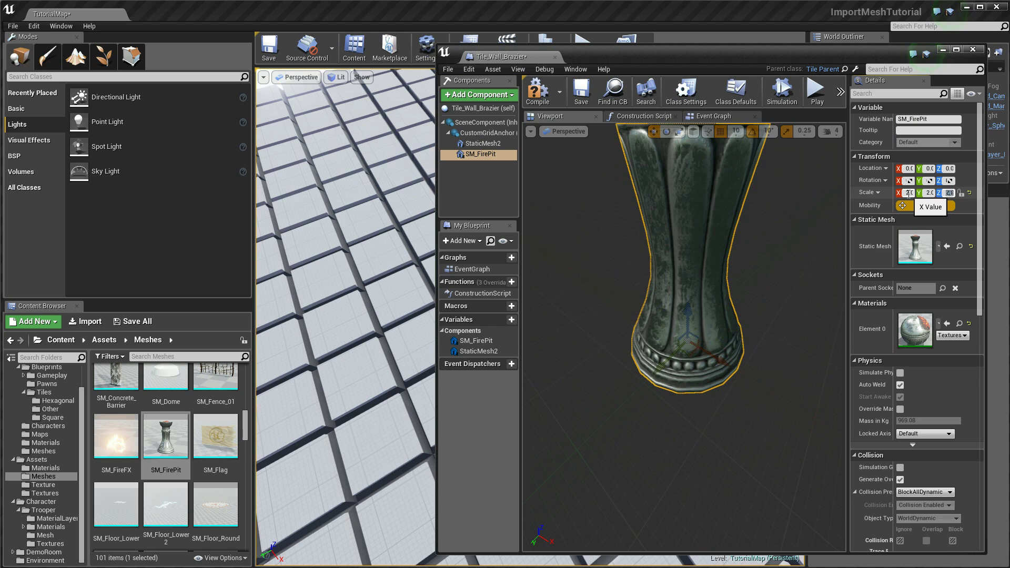
pyautogui.press('s')
pyautogui.moveTo(731, 289); pyautogui.dragTo(725, 188, button='right')
pyautogui.press('w')
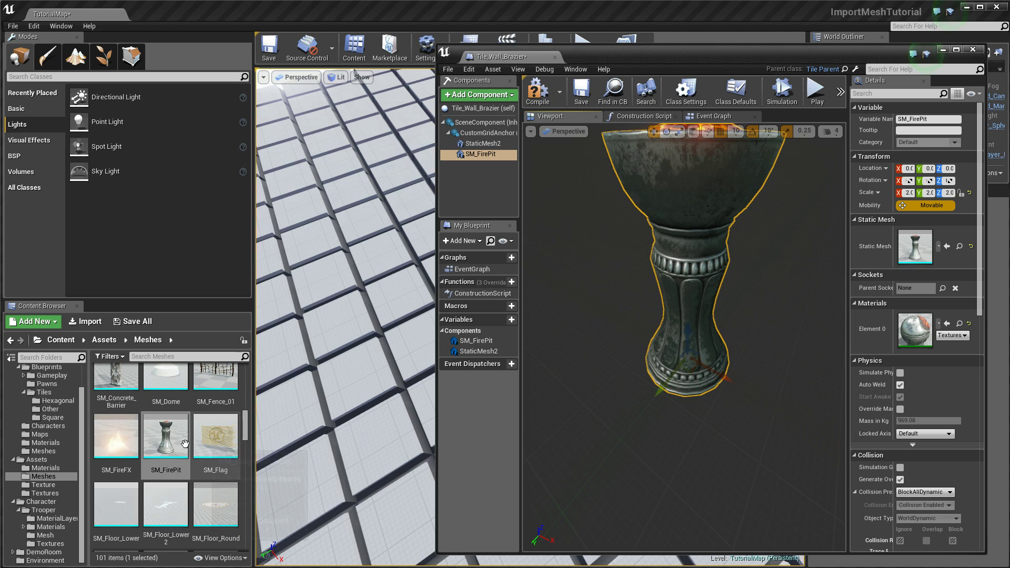
# Examine the collision shape of the SM_FirePit mesh asset and the collision settings of its component in Tile_Wall_Brazier
pyautogui.doubleClick(166, 440)
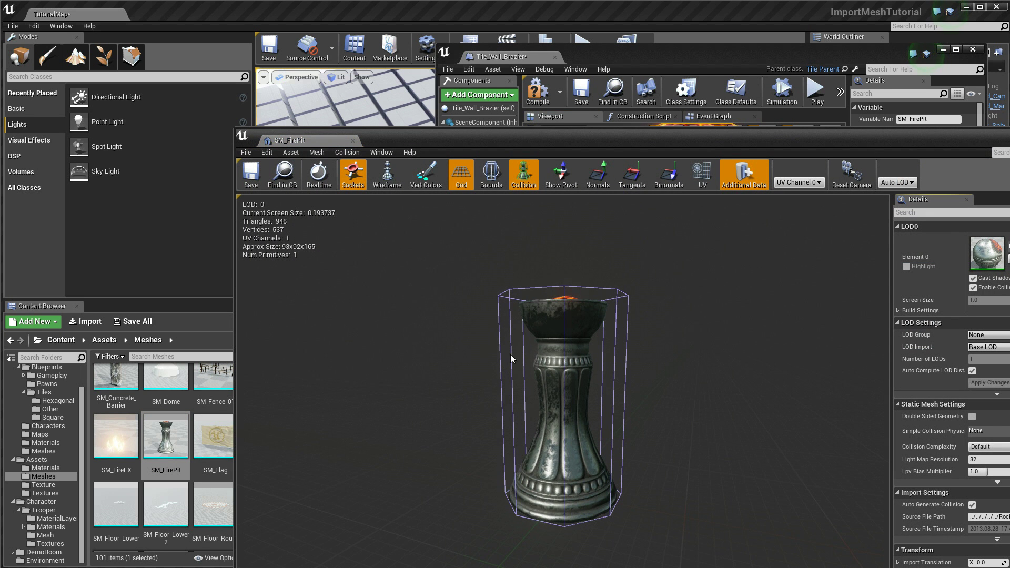
pyautogui.click(353, 141)
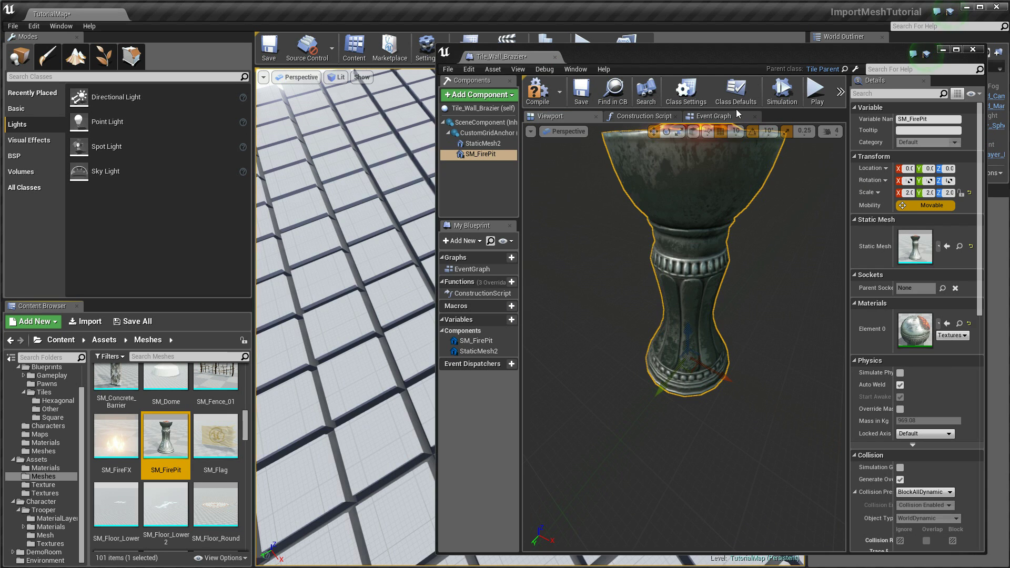
pyautogui.scroll(-2, 980, 224)
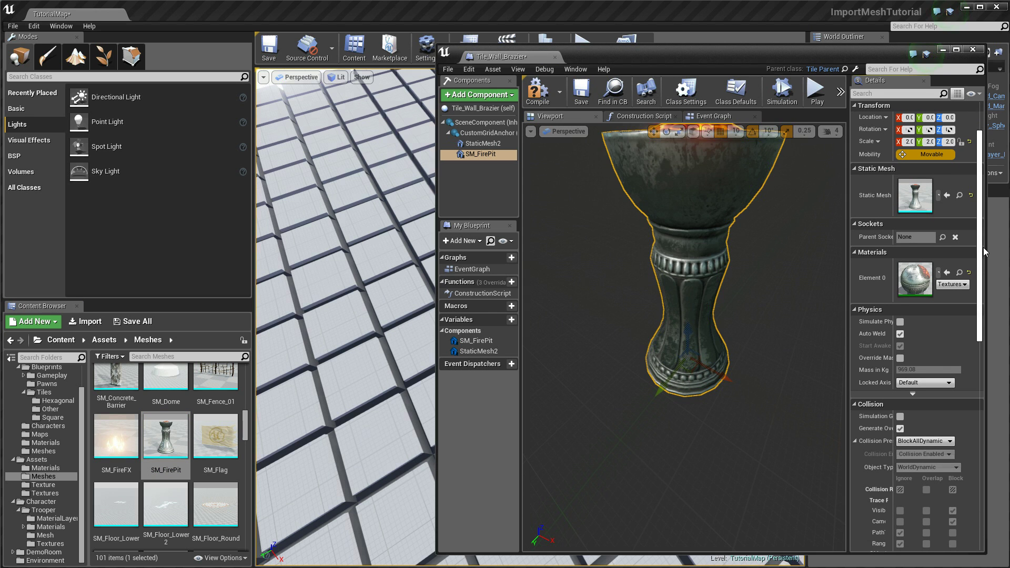
pyautogui.scroll(-3, 611, 232)
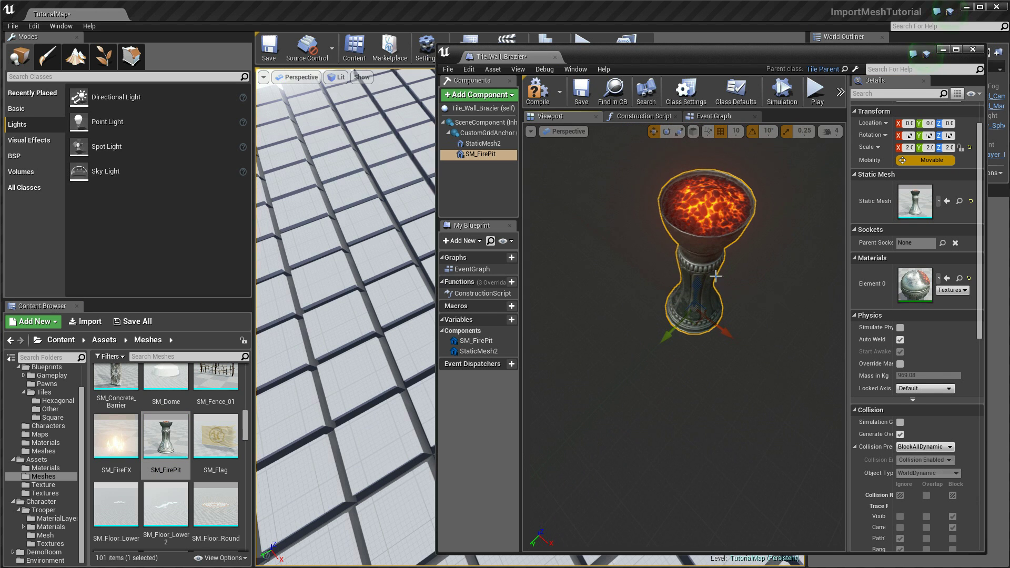
pyautogui.moveTo(723, 278); pyautogui.dragTo(676, 293)
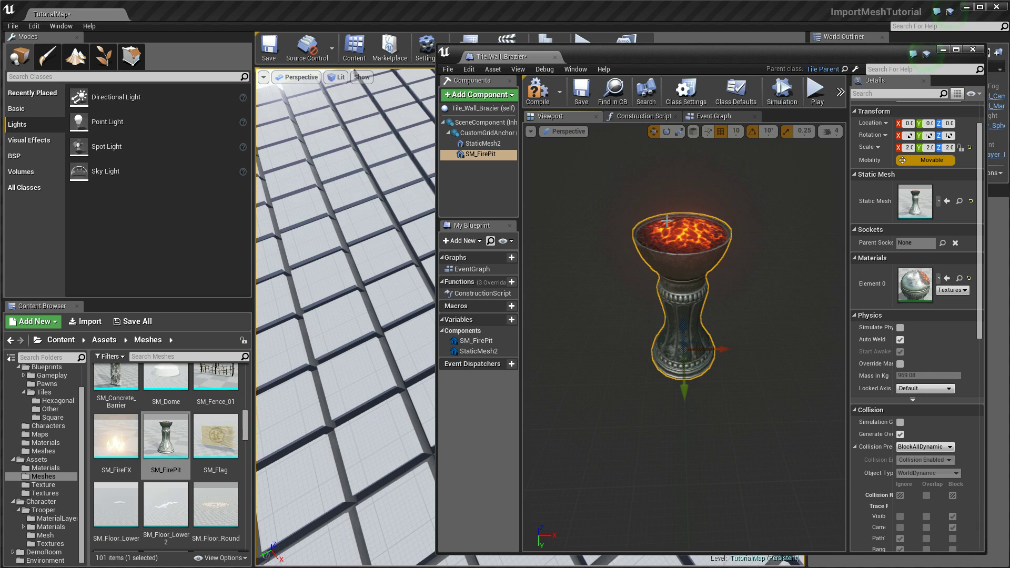
pyautogui.moveTo(978, 272); pyautogui.dragTo(973, 324)
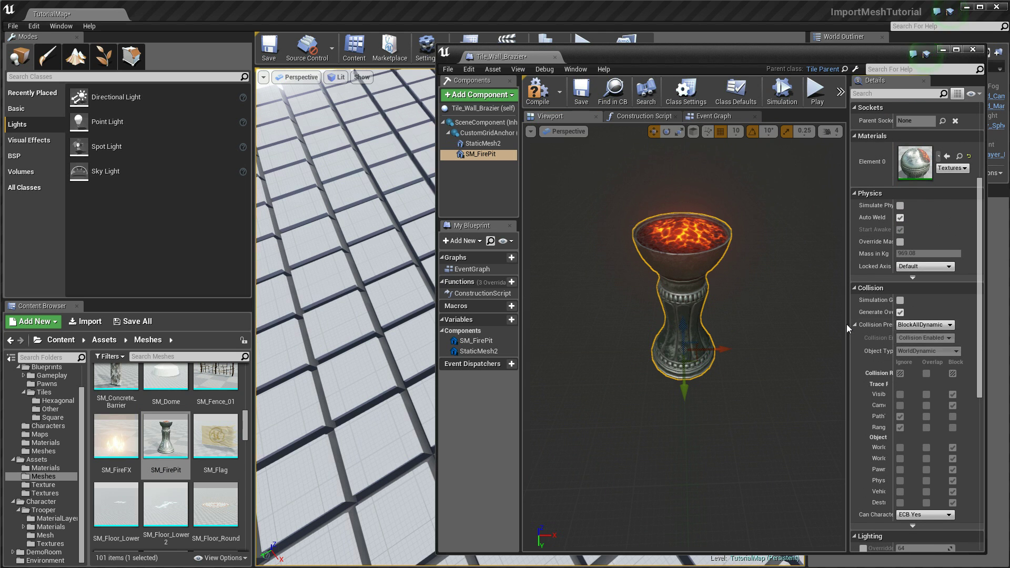
# Set the SM_FirePit component's collision preset to Custom, ignoring all channels except RangeTrace, which is set to Block
pyautogui.moveTo(852, 328); pyautogui.dragTo(791, 331)
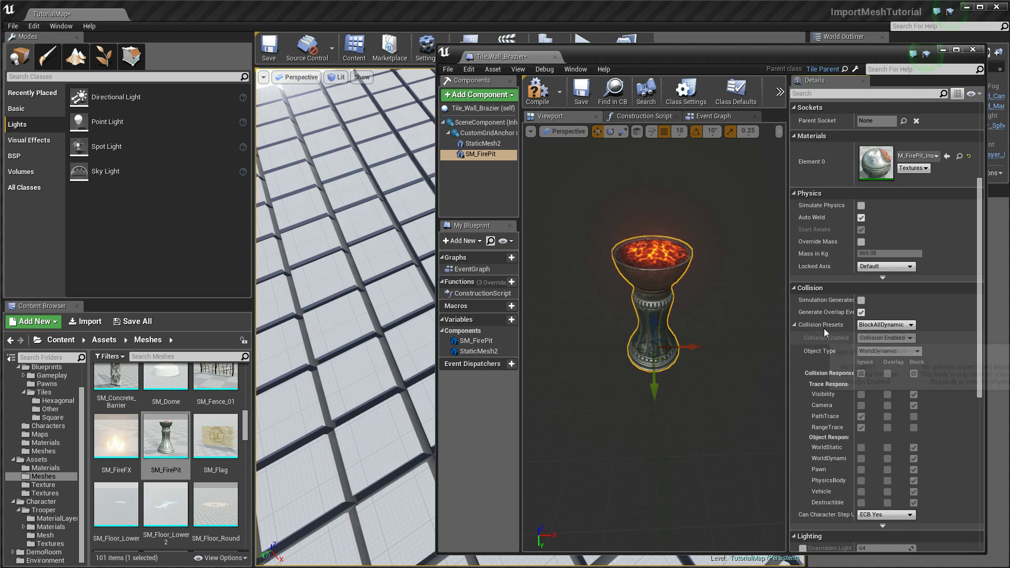
pyautogui.click(887, 325)
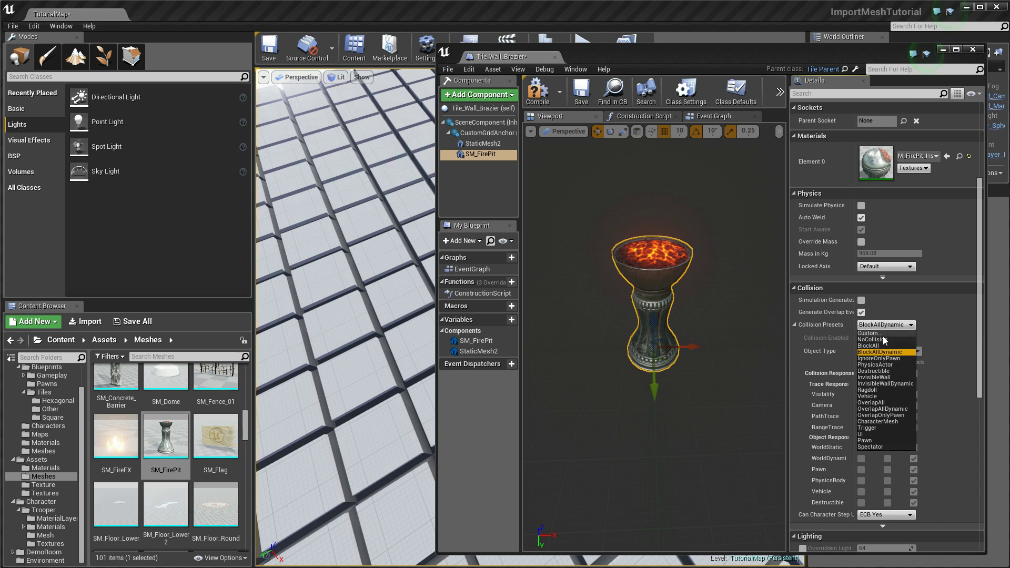
pyautogui.click(875, 333)
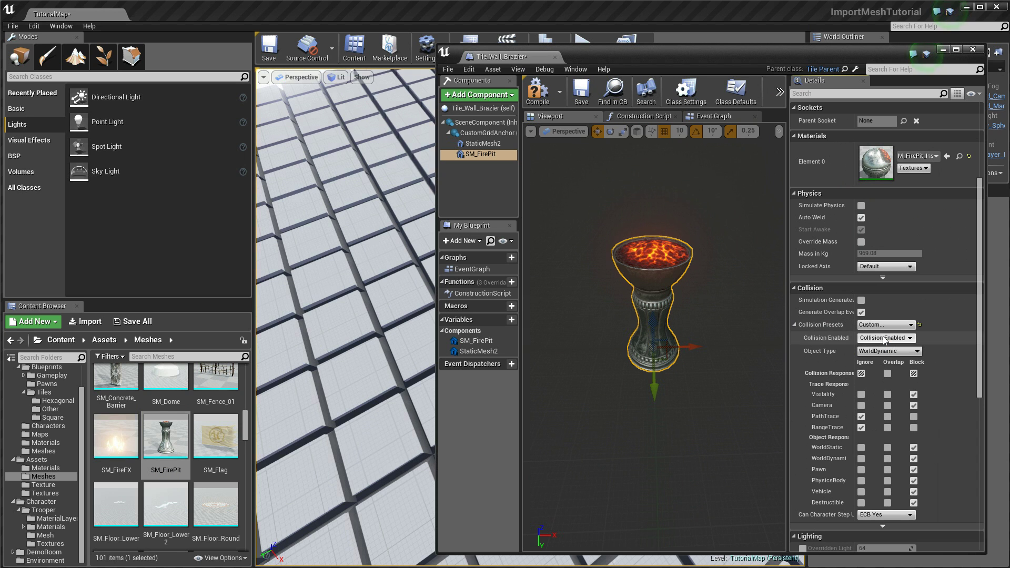
pyautogui.click(862, 374)
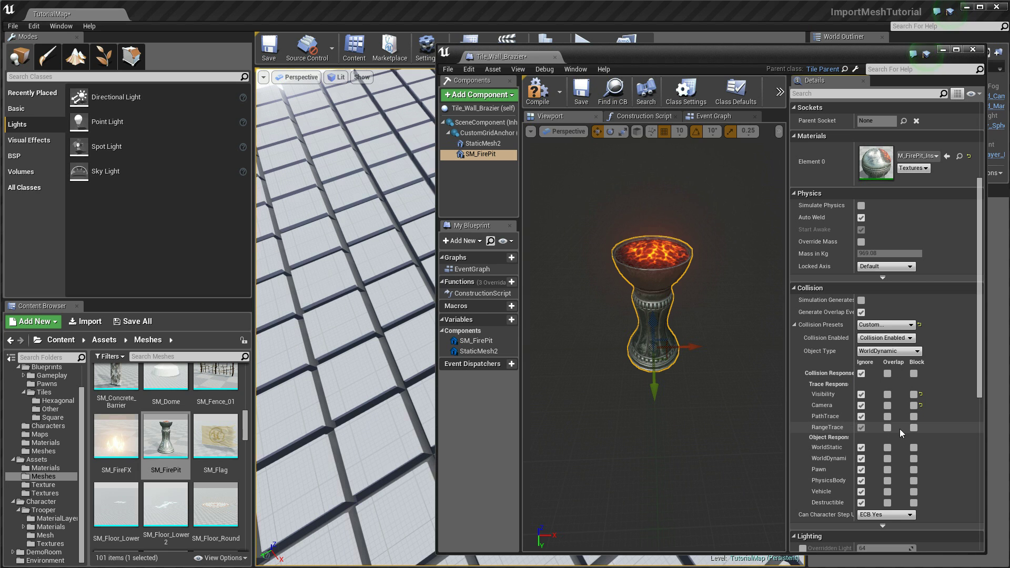
pyautogui.click(914, 427)
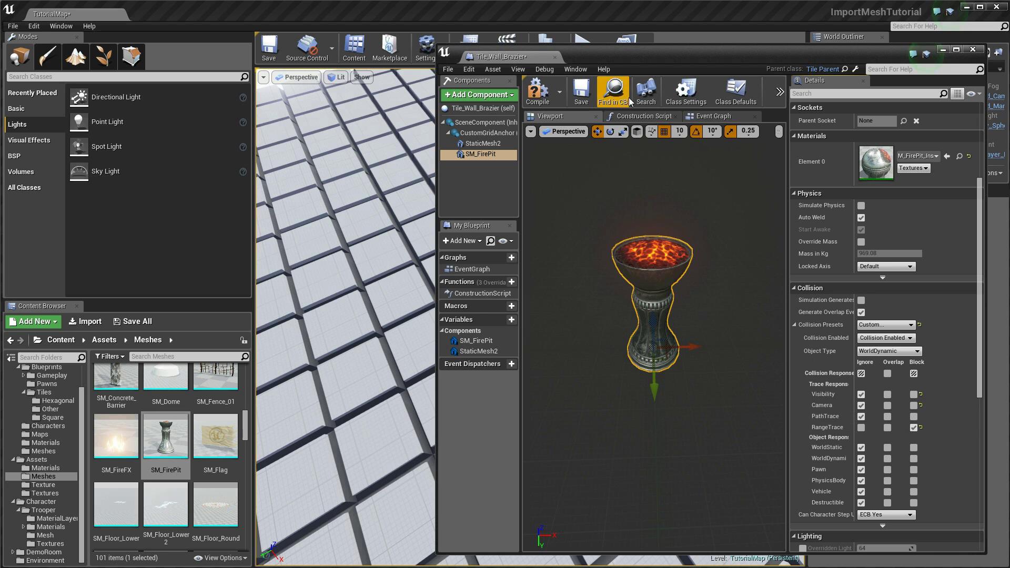
# Examine the collision shape of the SM_FirePit mesh asset and the collision settings of the StaticMesh2 wall component
pyautogui.moveTo(985, 240)
pyautogui.mouseDown()
pyautogui.moveTo(985, 206)
pyautogui.moveTo(985, 235)
pyautogui.mouseUp()
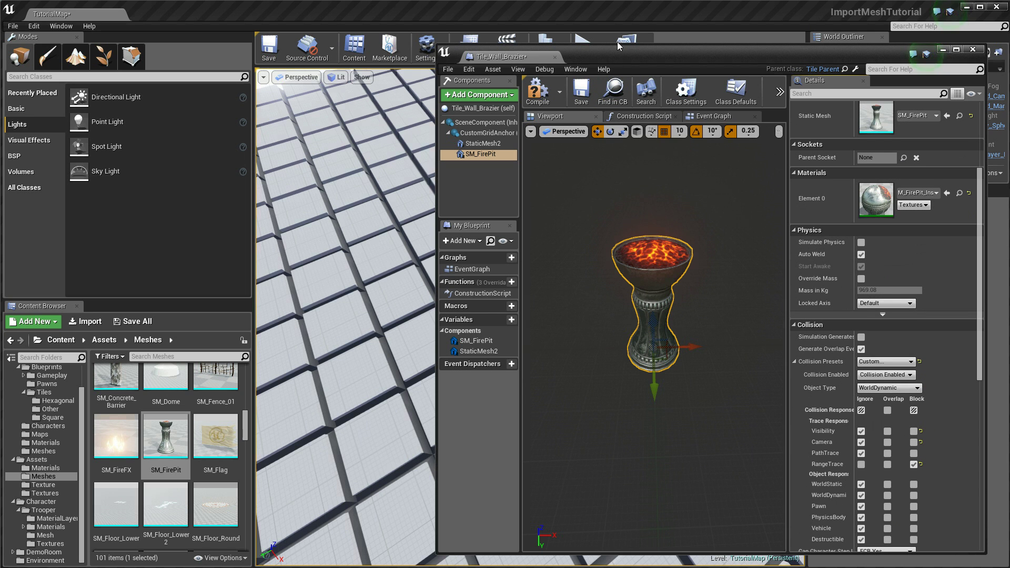
pyautogui.doubleClick(166, 439)
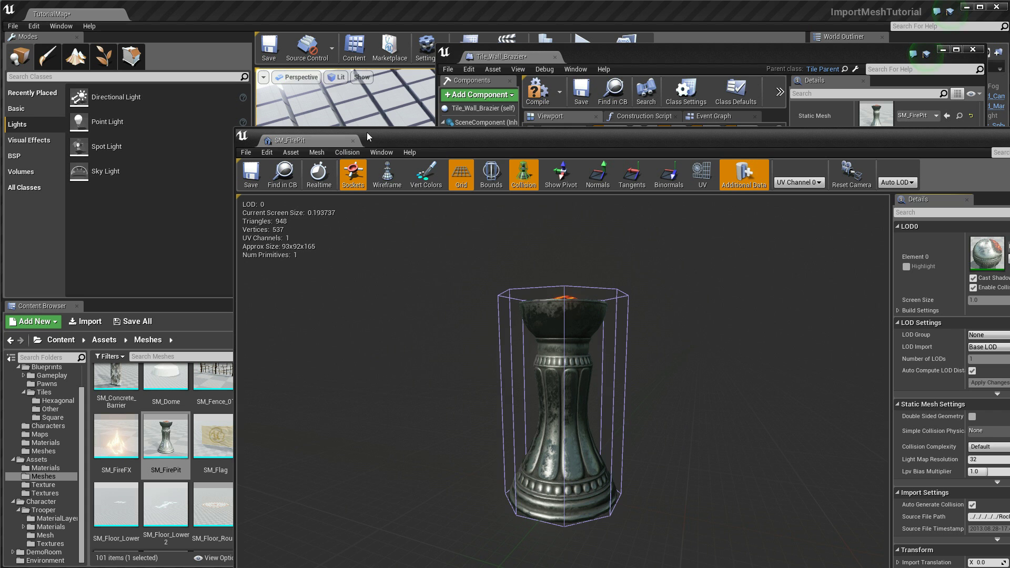
pyautogui.click(353, 141)
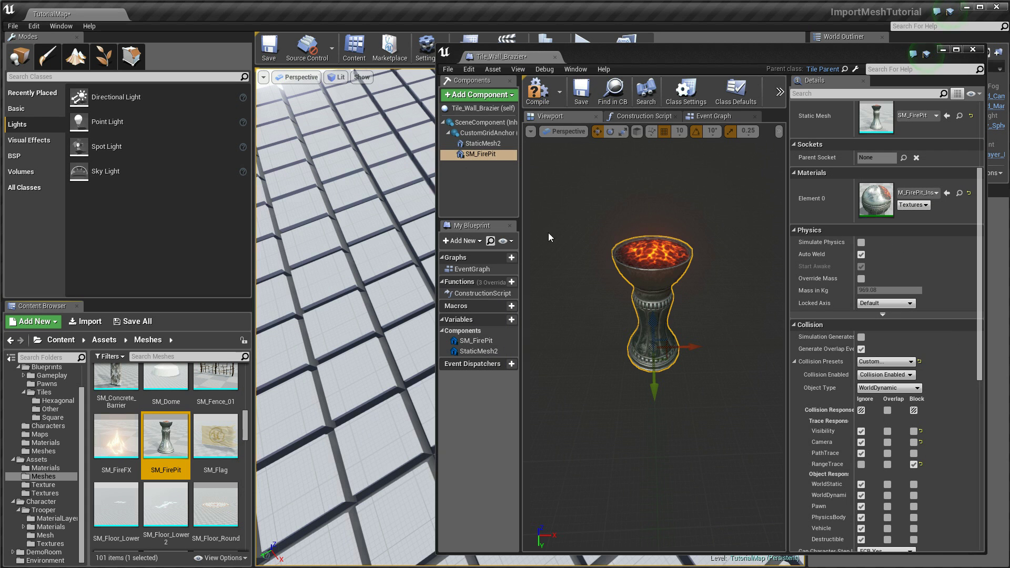
pyautogui.click(483, 143)
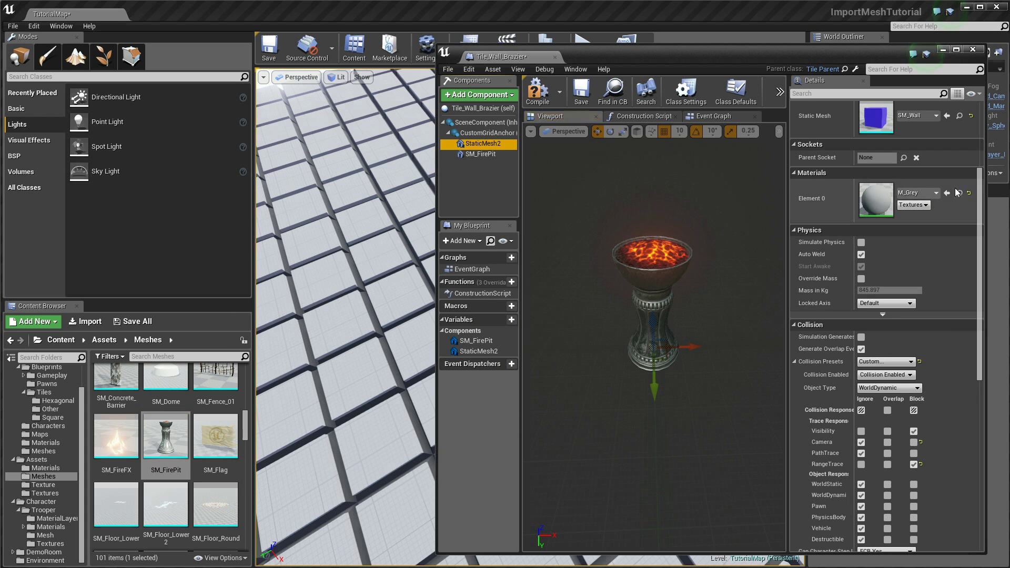
pyautogui.scroll(4, 858, 229)
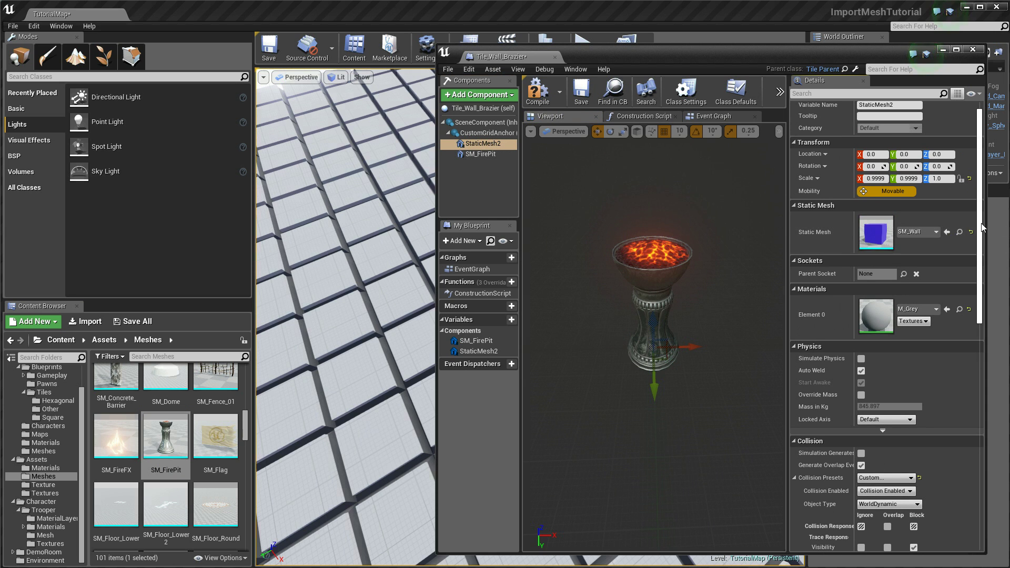
pyautogui.scroll(-2, 973, 242)
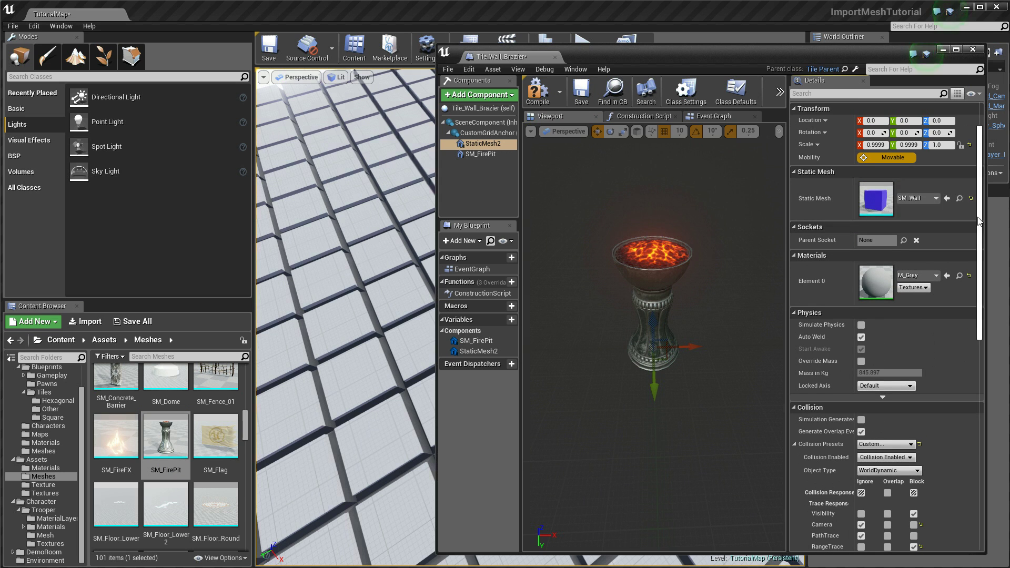
pyautogui.moveTo(979, 221); pyautogui.dragTo(967, 295)
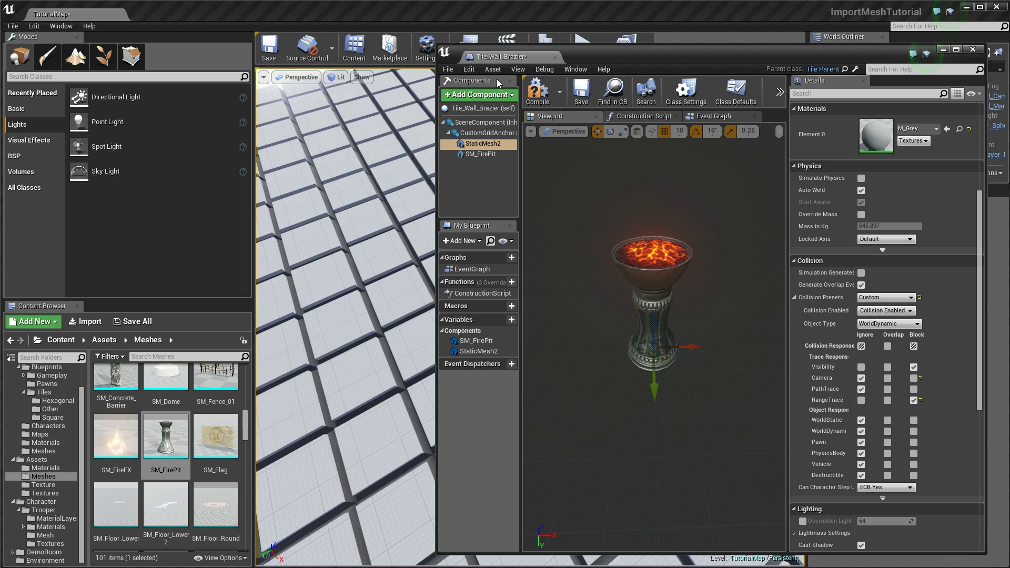
# Place a Tile_Wall_Brazier from the Blueprints/Tiles/Square folder in the level on a tile next to the melee unit
pyautogui.click(551, 42)
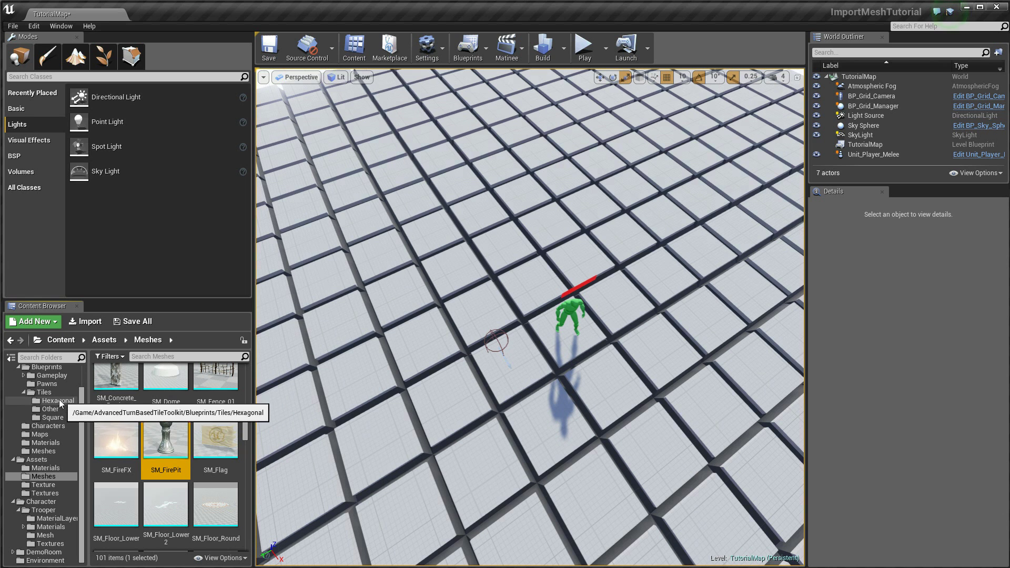
pyautogui.scroll(1, 62, 415)
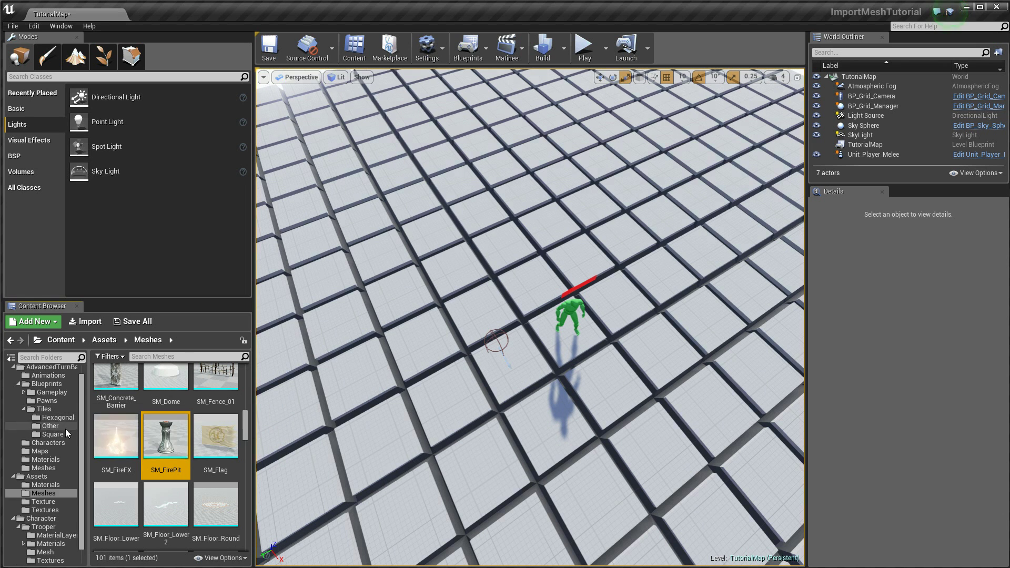
pyautogui.click(62, 435)
pyautogui.scroll(3, 194, 479)
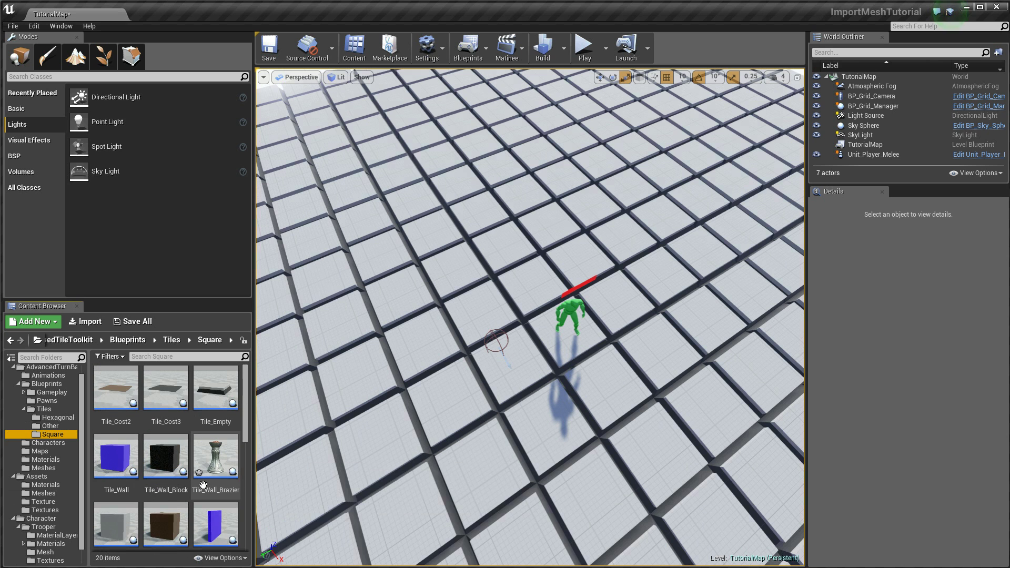
pyautogui.moveTo(216, 456); pyautogui.dragTo(549, 280)
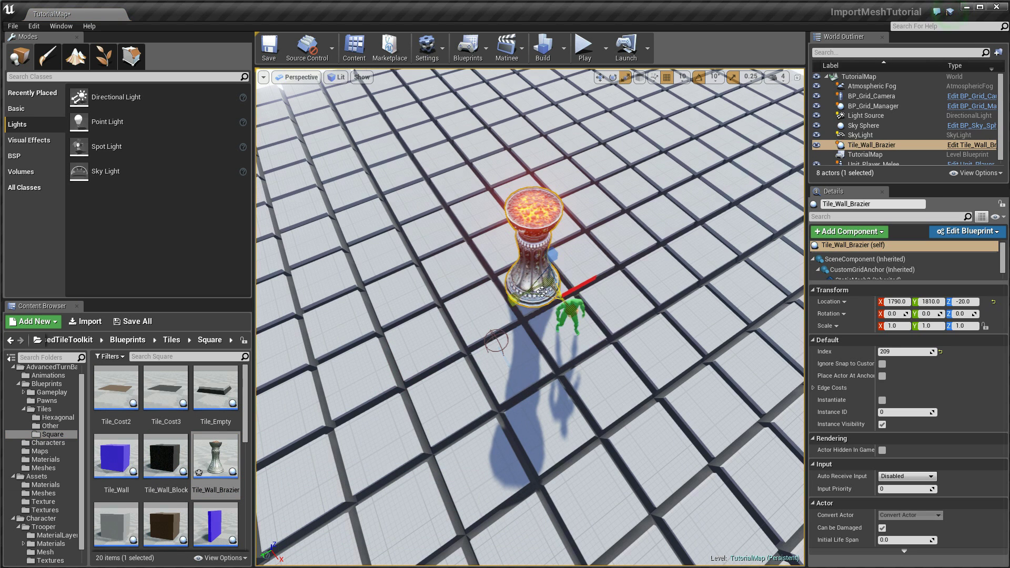
pyautogui.moveTo(547, 292); pyautogui.dragTo(621, 303)
pyautogui.moveTo(621, 302); pyautogui.dragTo(721, 274, button='right')
# Test-play the level with the brazier beside the unit, stop it, and set the Range of Unit_Player_Melee to 6
pyautogui.click(583, 51)
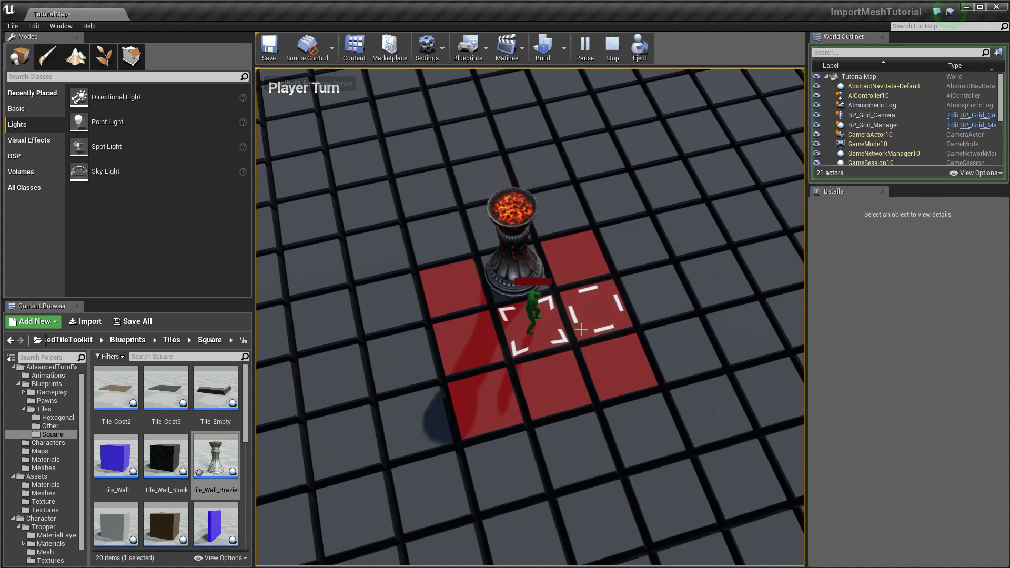
pyautogui.press('Escape')
pyautogui.press('f')
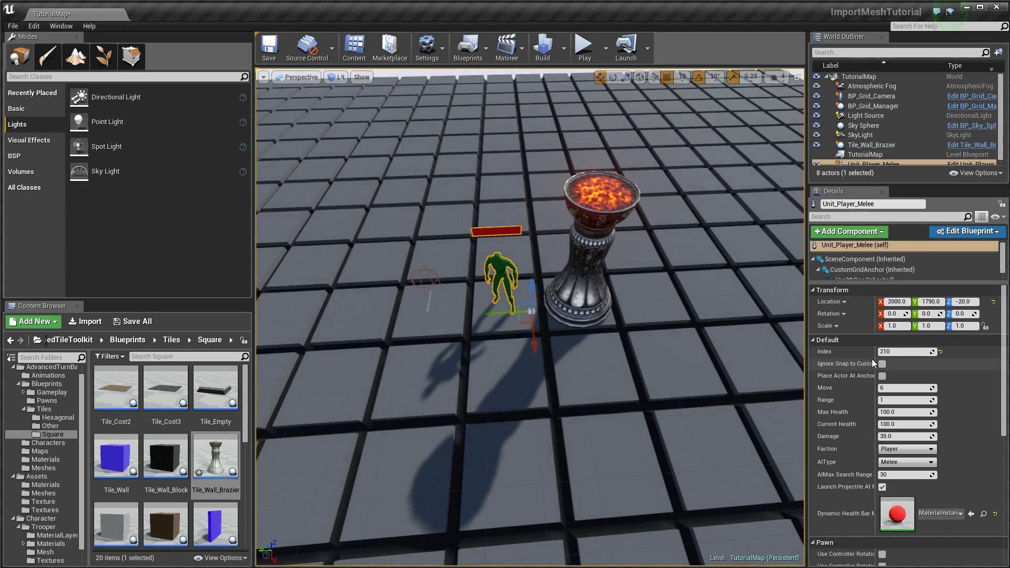
pyautogui.click(891, 400)
pyautogui.write('6')
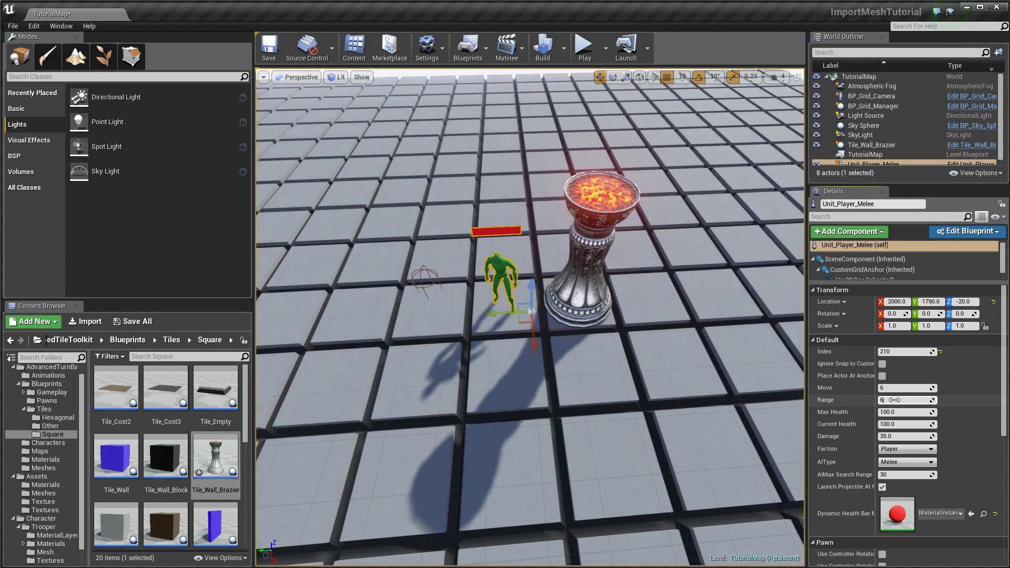
# Play the level and check how the brazier blocks the melee unit's movement and attack range, ending with the session stopped
pyautogui.click(586, 50)
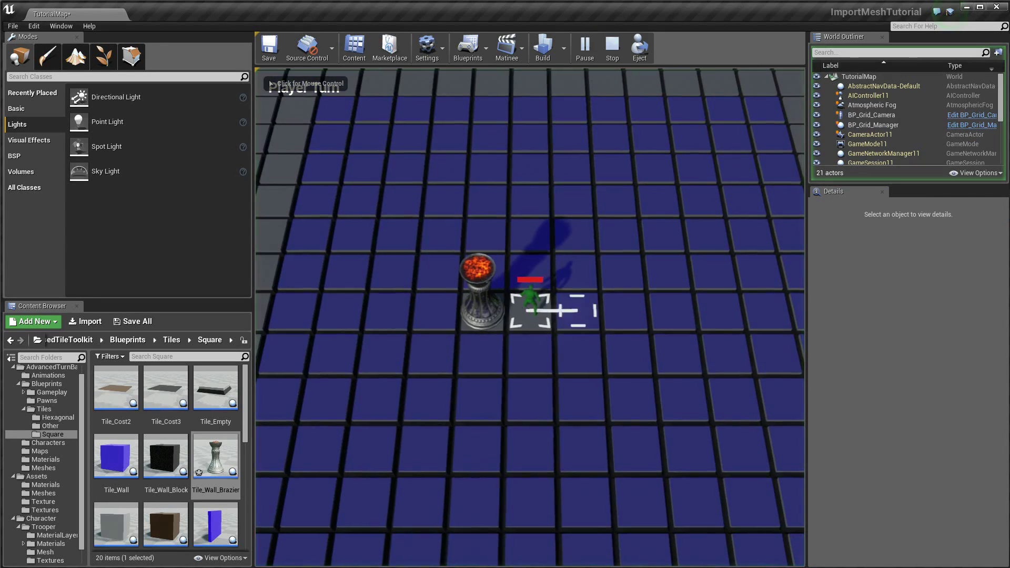
pyautogui.click(481, 271)
pyautogui.press('e')
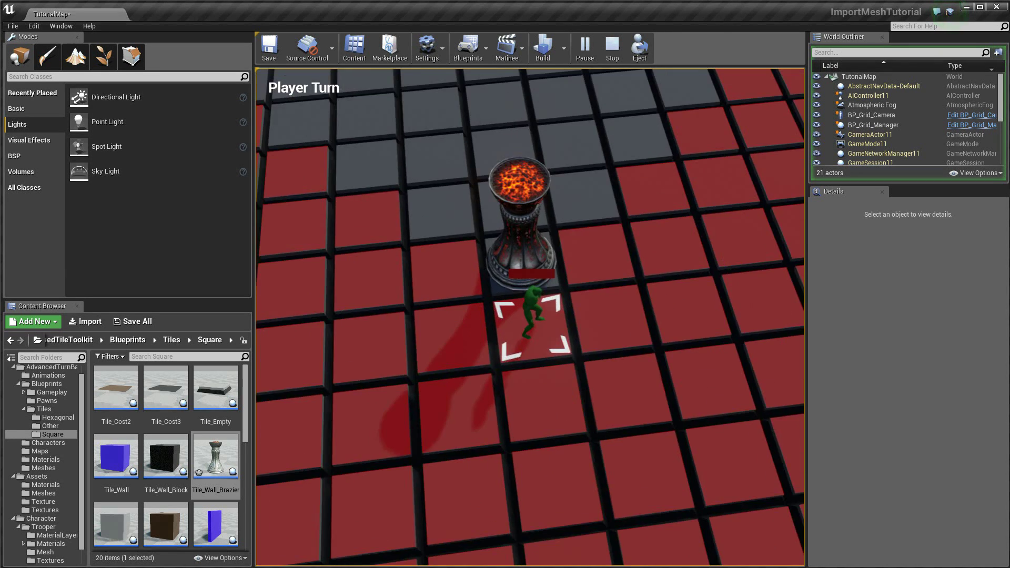
pyautogui.press('Escape')
# Delete the StaticMesh2 wall component from the Tile_Wall_Brazier blueprint and close its editor
pyautogui.press('f')
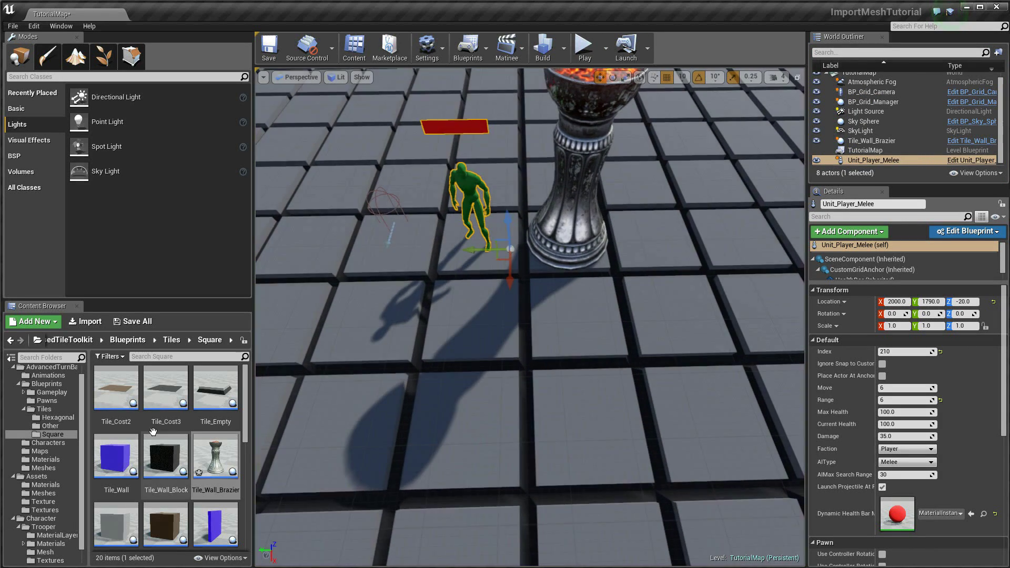
pyautogui.doubleClick(204, 462)
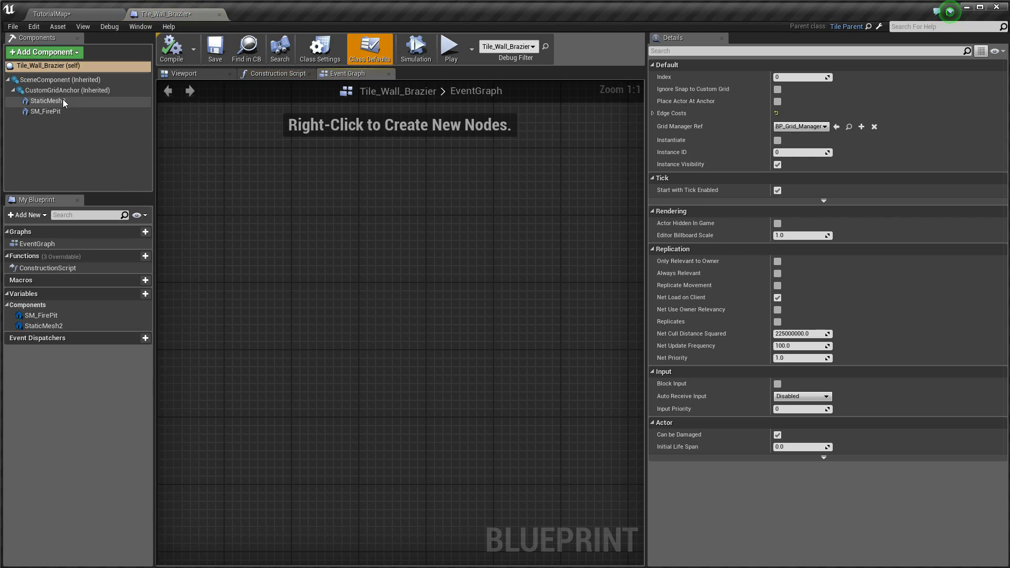
pyautogui.click(51, 113)
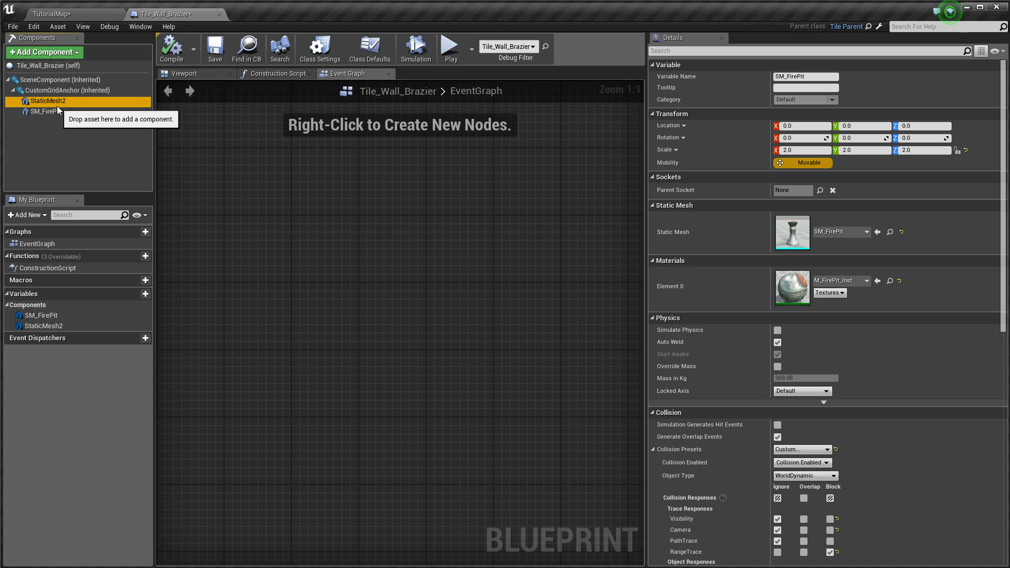
pyautogui.press('Delete')
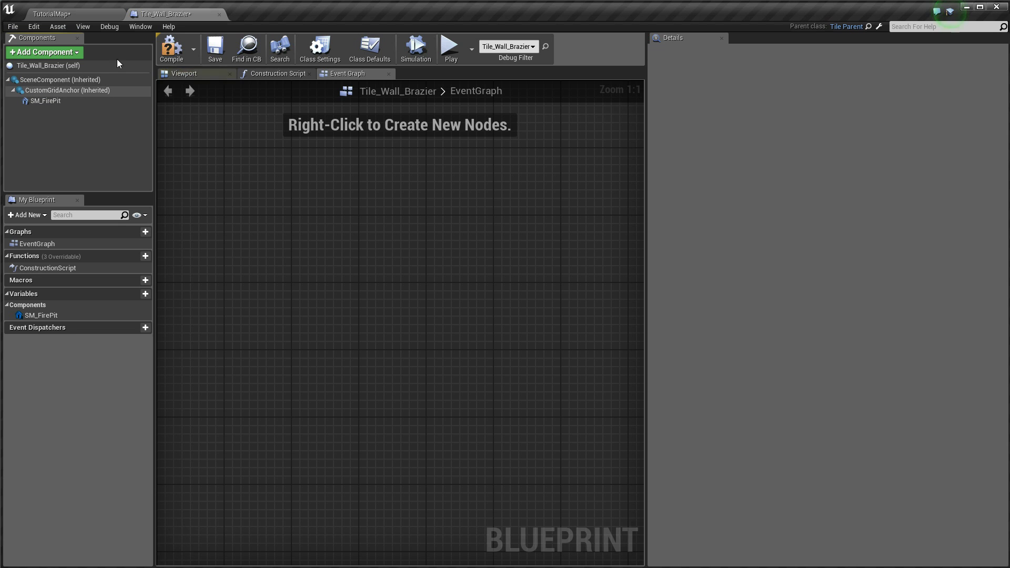
pyautogui.click(219, 14)
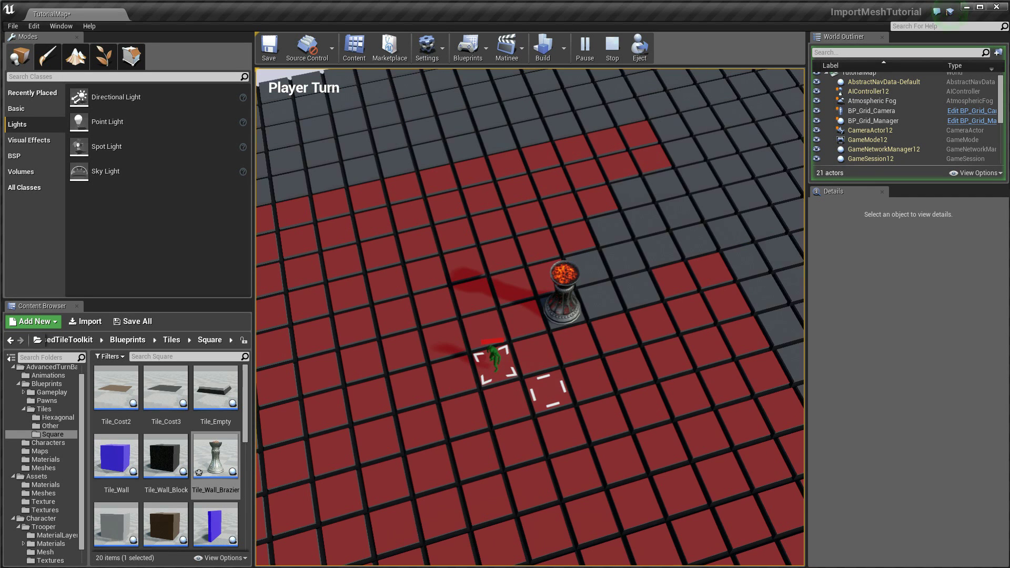
# Stop the play session and inspect the brazier and Unit_Player_Melee up close in the level
pyautogui.press('Escape')
pyautogui.press('f')
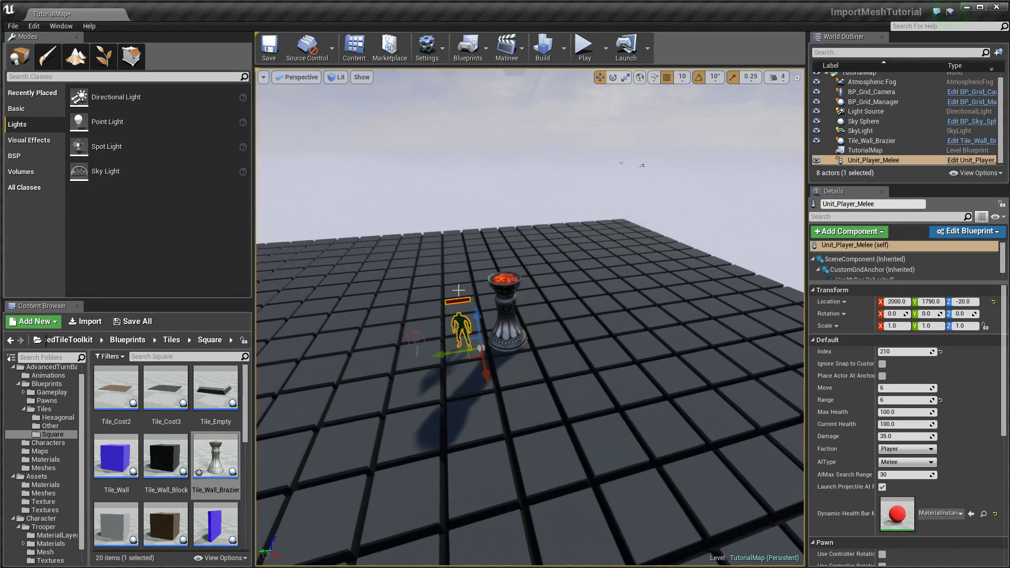
pyautogui.scroll(3, 544, 334)
pyautogui.scroll(3, 711, 140)
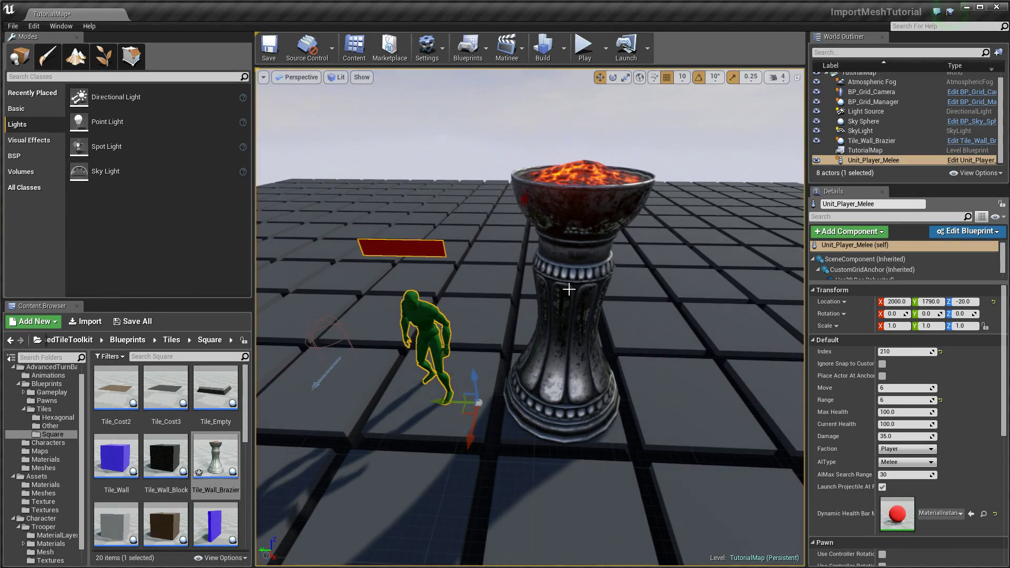
# Show the inherited variables in Tile_Wall_Brazier, expand the default values of EdgeCosts with focus on West, and compile the blueprint
pyautogui.doubleClick(218, 459)
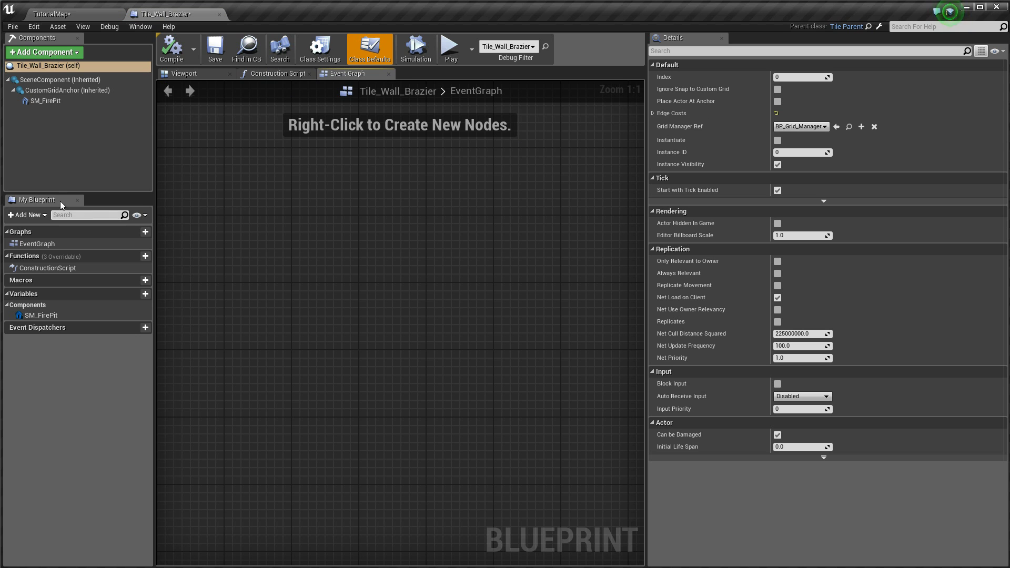
pyautogui.click(139, 216)
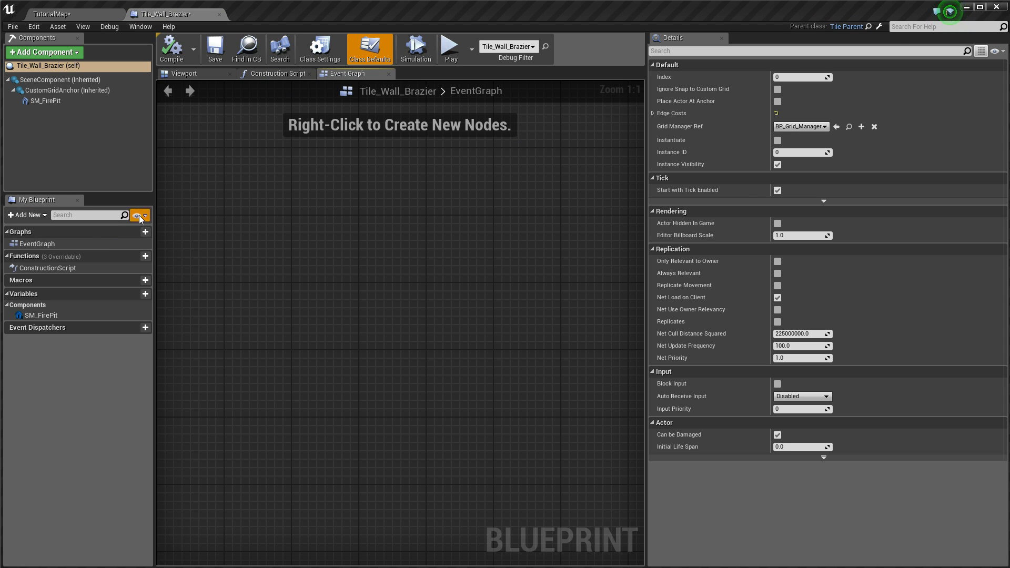
pyautogui.click(156, 229)
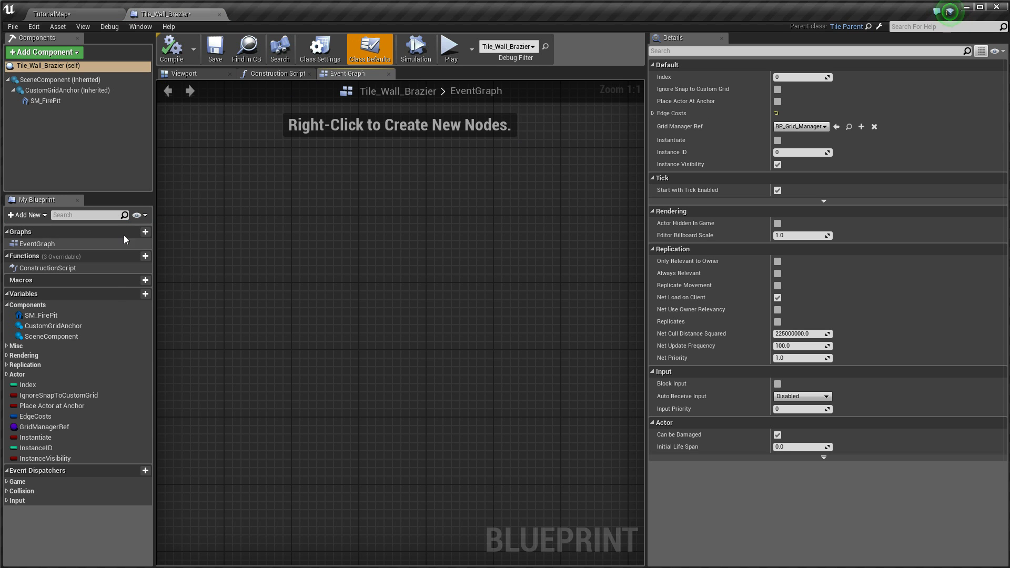
pyautogui.click(60, 415)
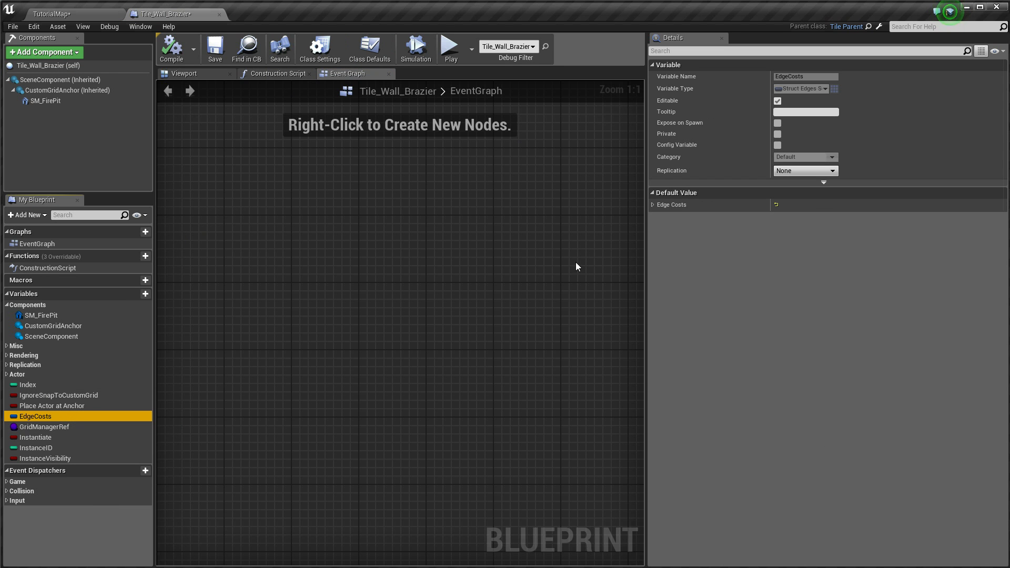
pyautogui.click(653, 205)
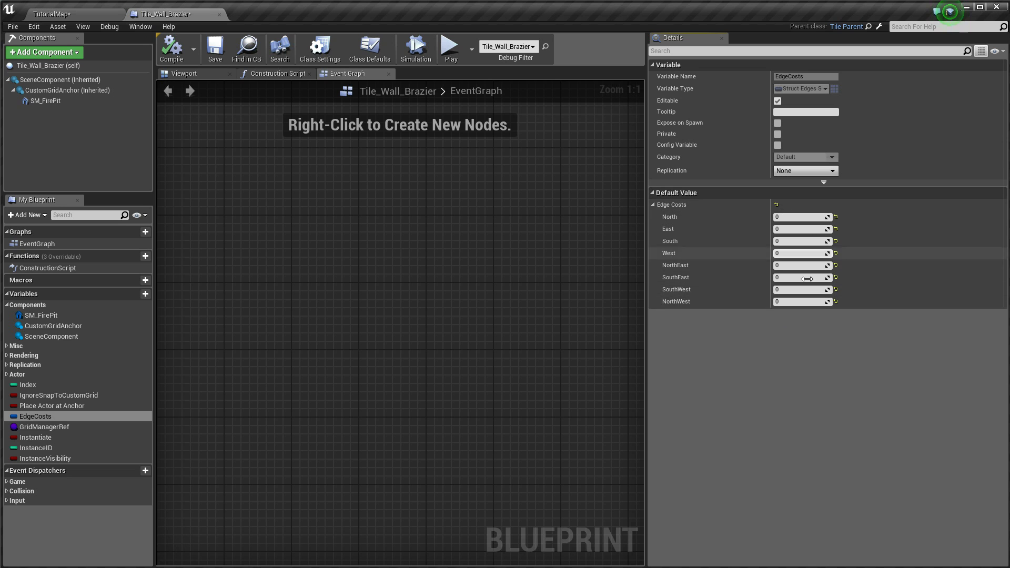
pyautogui.click(796, 254)
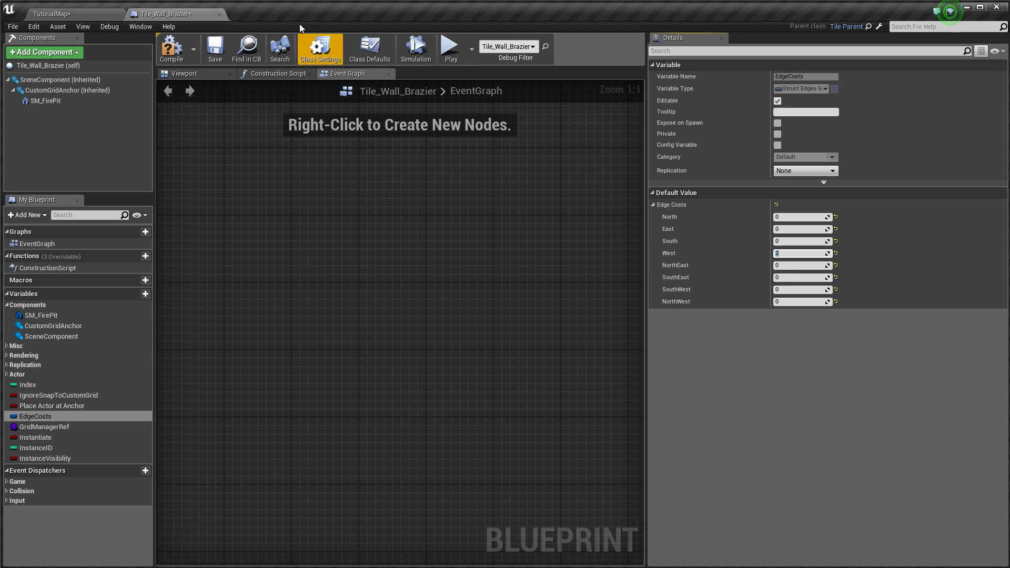
pyautogui.click(172, 47)
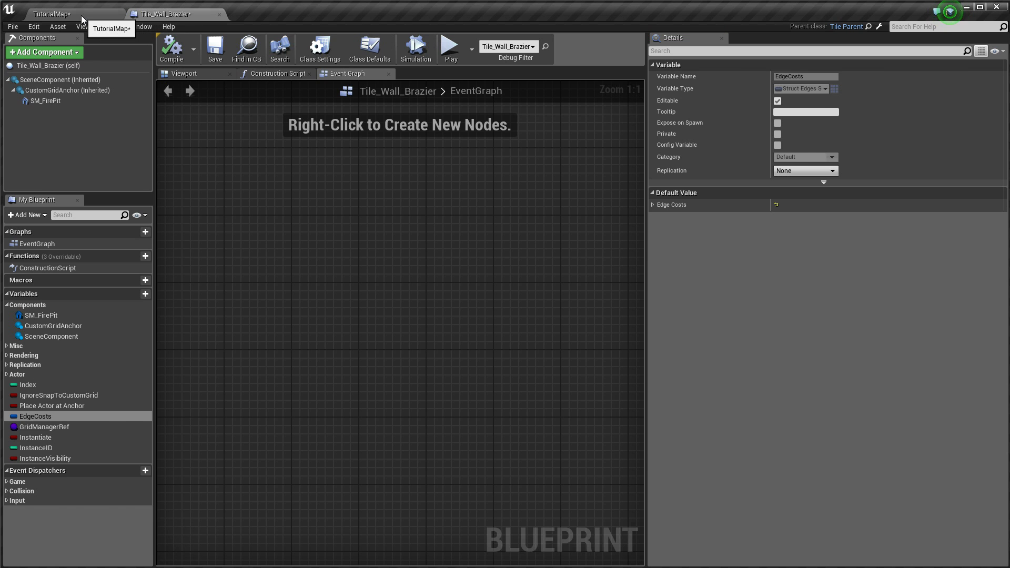
# Return to the TutorialMap level, play it to check the tiles around the brazier, and stop the session
pyautogui.click(79, 14)
pyautogui.click(576, 56)
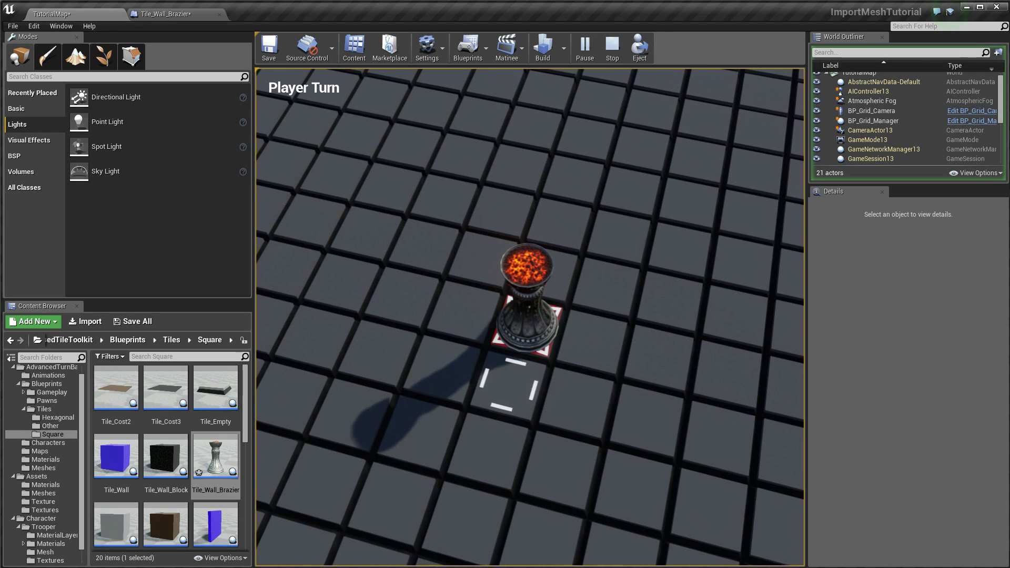
pyautogui.press('Escape')
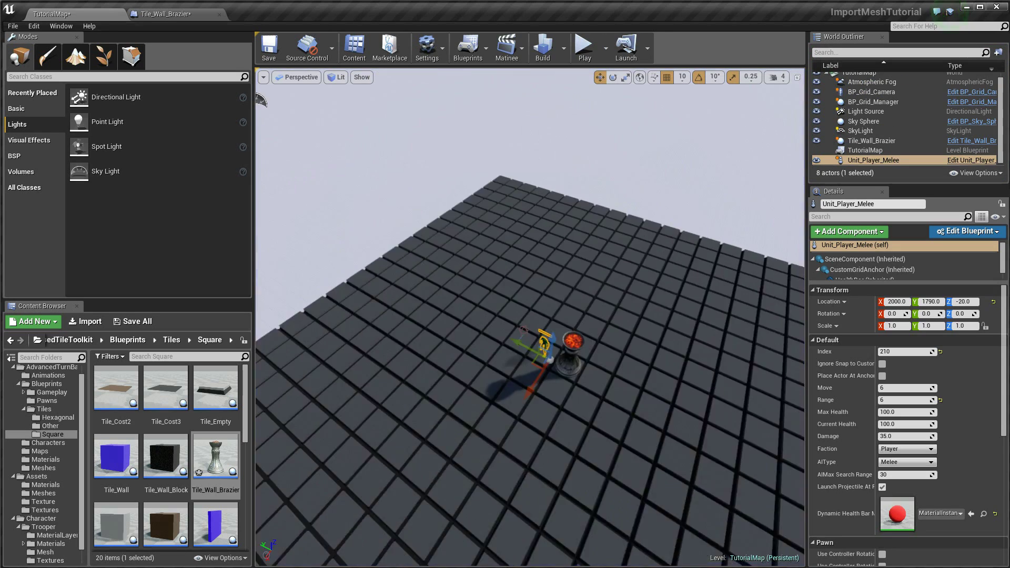
# Select the Tile_Wall_Brazier in the level and inspect it beside the melee unit from several angles
pyautogui.scroll(4, 556, 295)
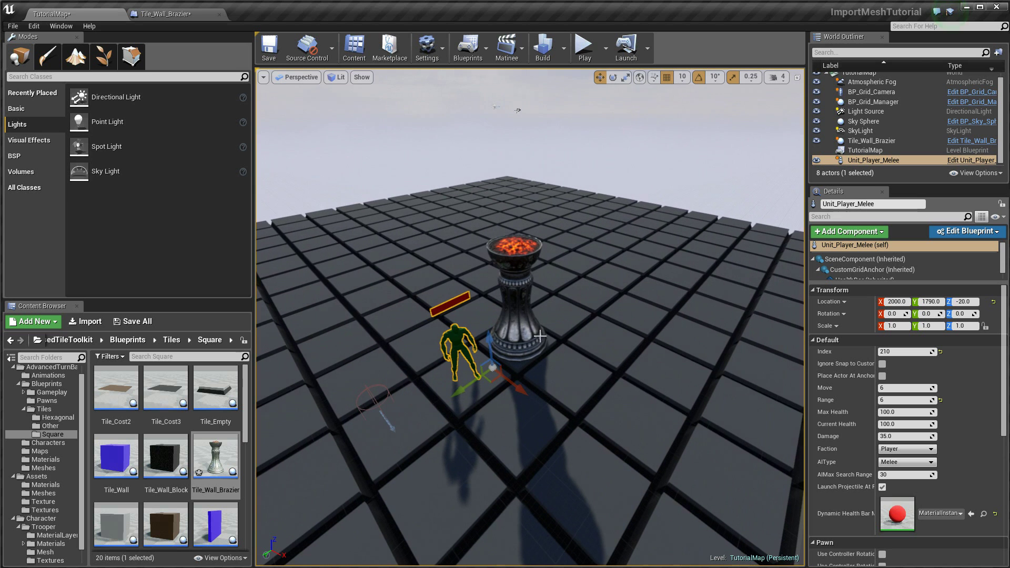
pyautogui.click(514, 318)
pyautogui.moveTo(581, 372); pyautogui.dragTo(513, 355, button='right')
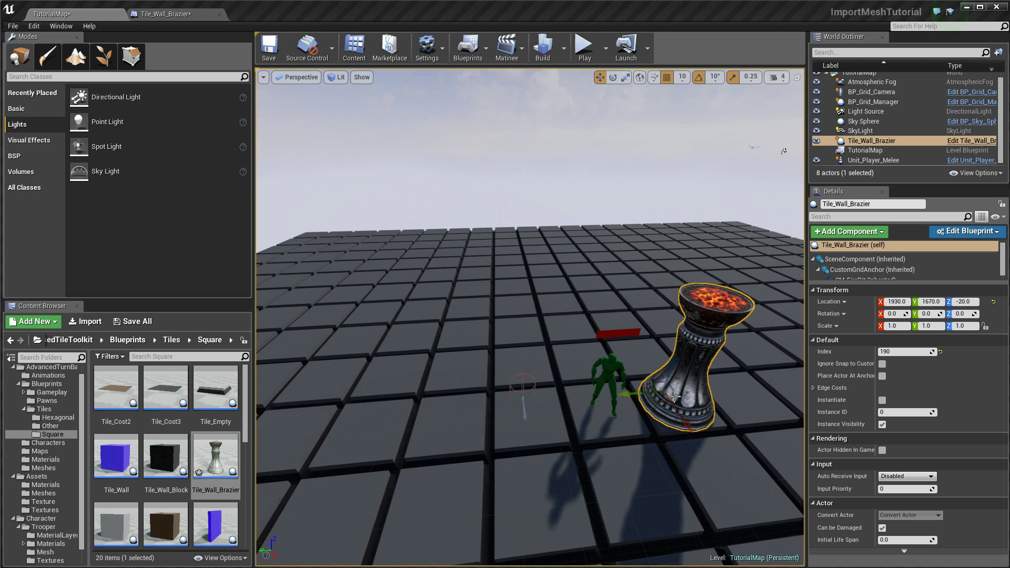
pyautogui.moveTo(536, 377); pyautogui.dragTo(656, 327, button='right')
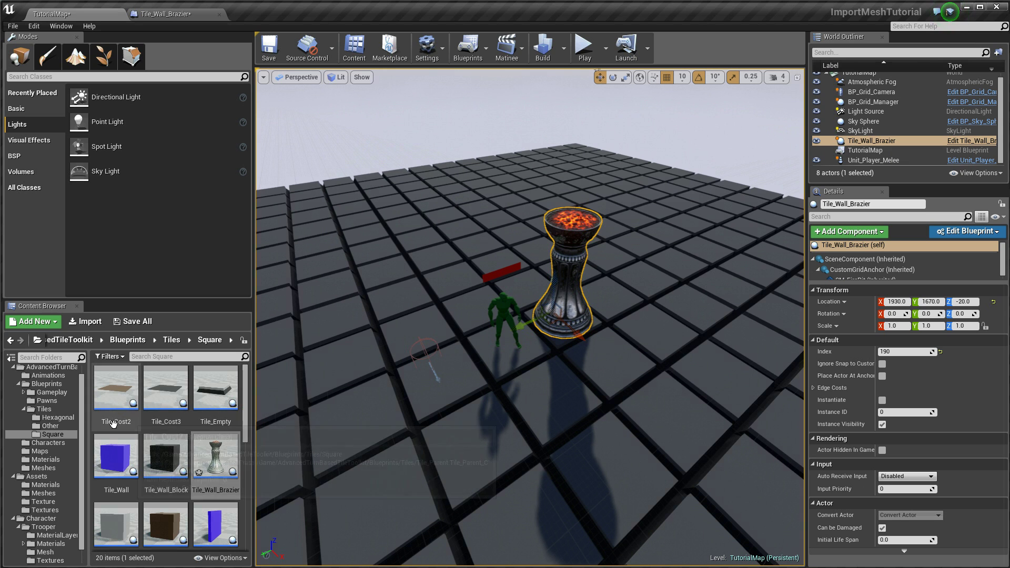
# Place the SM_House1_Walls mesh from Assets/Meshes on the grid and position it at X 1150, Y 2090
pyautogui.scroll(-1, 70, 493)
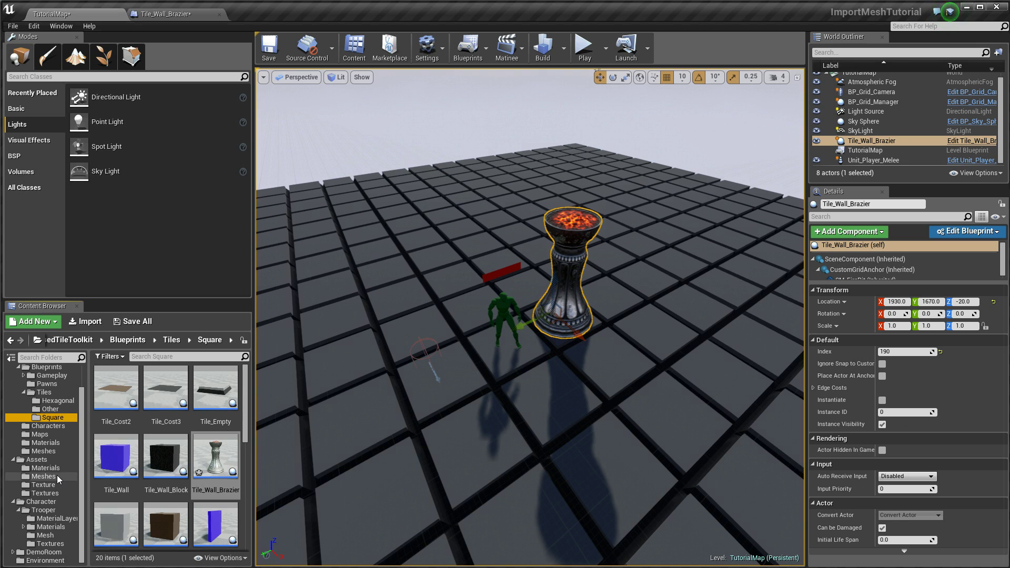
pyautogui.click(57, 476)
pyautogui.moveTo(245, 378); pyautogui.dragTo(363, 251)
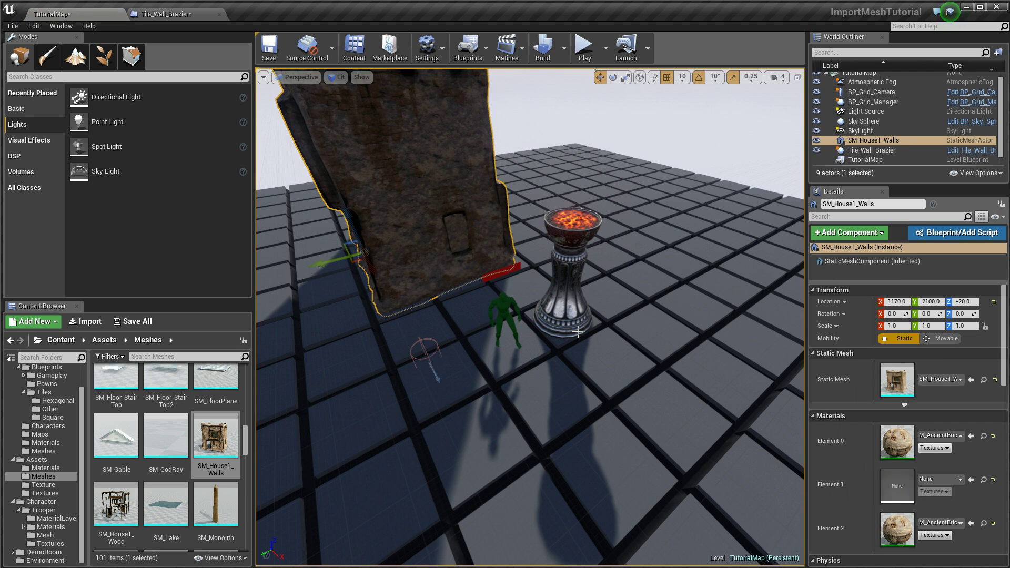
pyautogui.moveTo(569, 329); pyautogui.dragTo(514, 353, button='right')
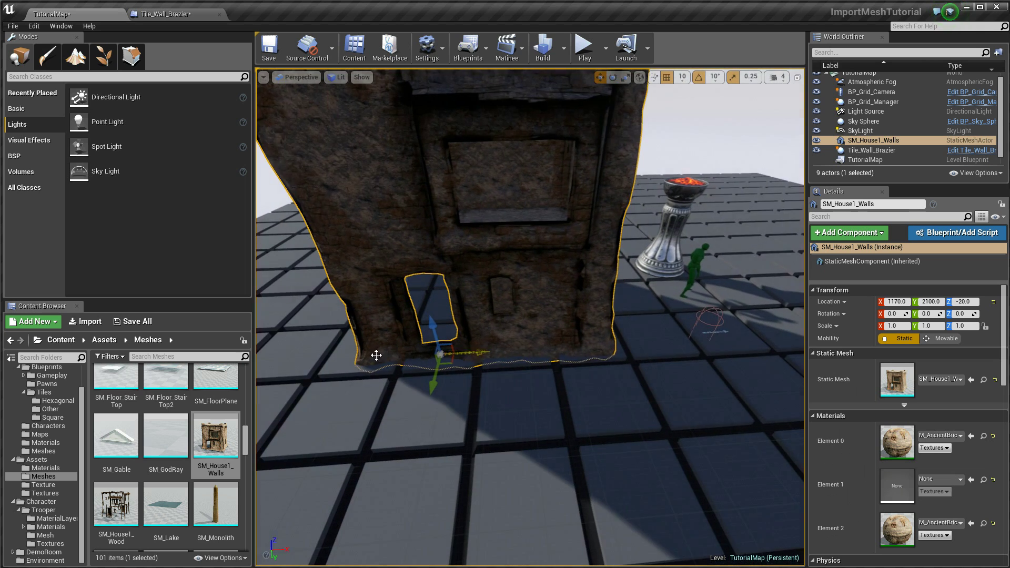
pyautogui.moveTo(509, 340); pyautogui.dragTo(498, 322, button='middle')
pyautogui.moveTo(498, 322)
pyautogui.mouseDown()
pyautogui.moveTo(476, 319)
pyautogui.moveTo(491, 322)
pyautogui.mouseUp()
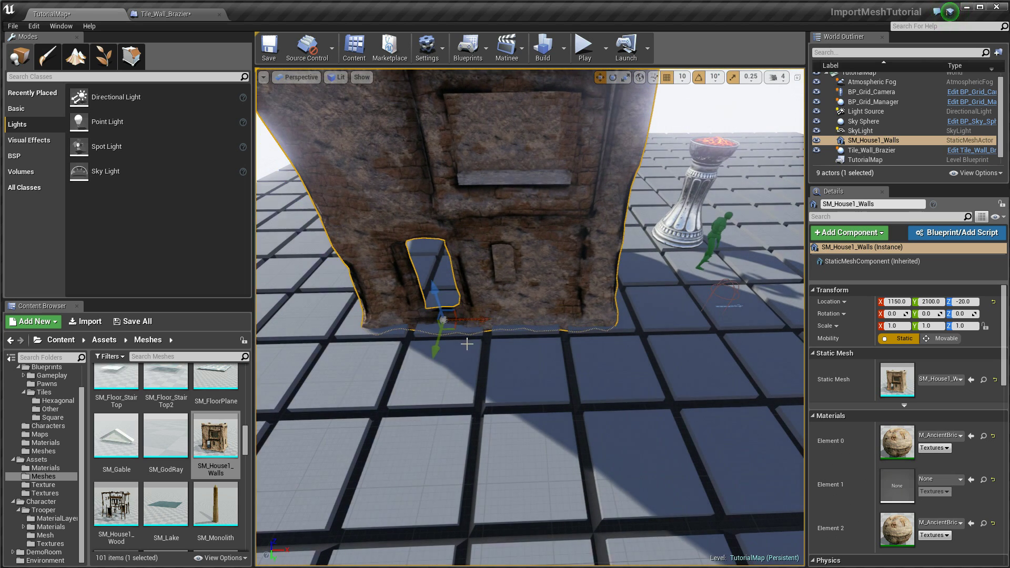
pyautogui.moveTo(435, 348); pyautogui.dragTo(433, 352)
pyautogui.moveTo(433, 353); pyautogui.dragTo(403, 348, button='right')
# Place a row of four Tile_Wall_Invisible blueprints from the Square tiles folder along the base of the house
pyautogui.scroll(2, 55, 446)
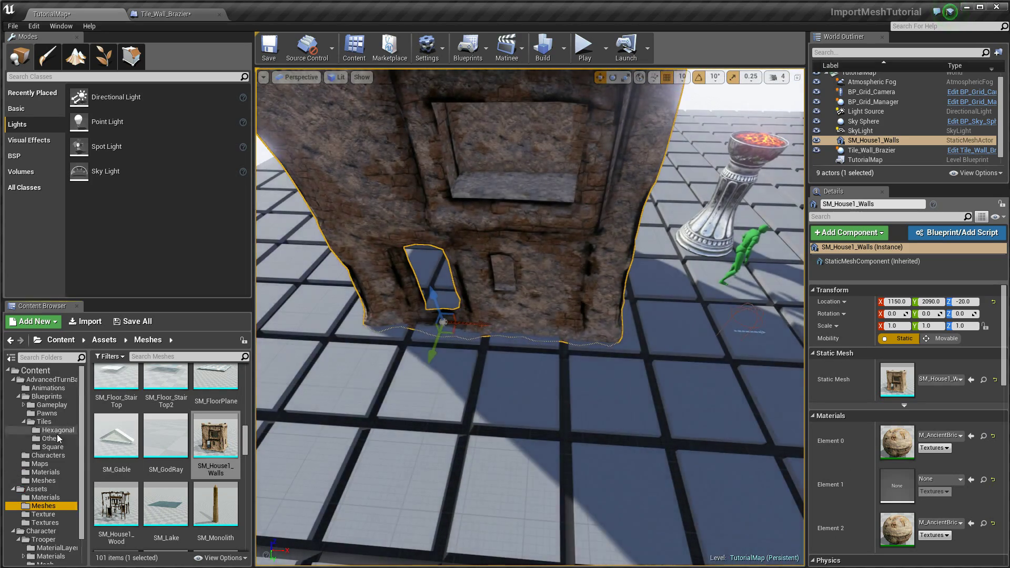
pyautogui.click(52, 447)
pyautogui.scroll(-5, 247, 475)
pyautogui.moveTo(248, 475)
pyautogui.mouseDown()
pyautogui.moveTo(252, 386)
pyautogui.moveTo(244, 466)
pyautogui.mouseUp()
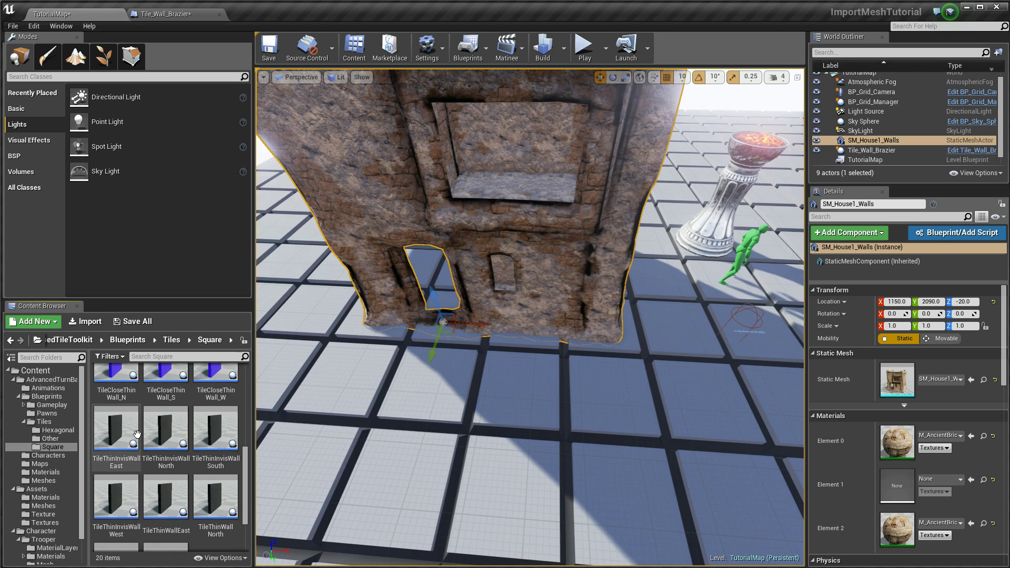
pyautogui.scroll(-1, 216, 437)
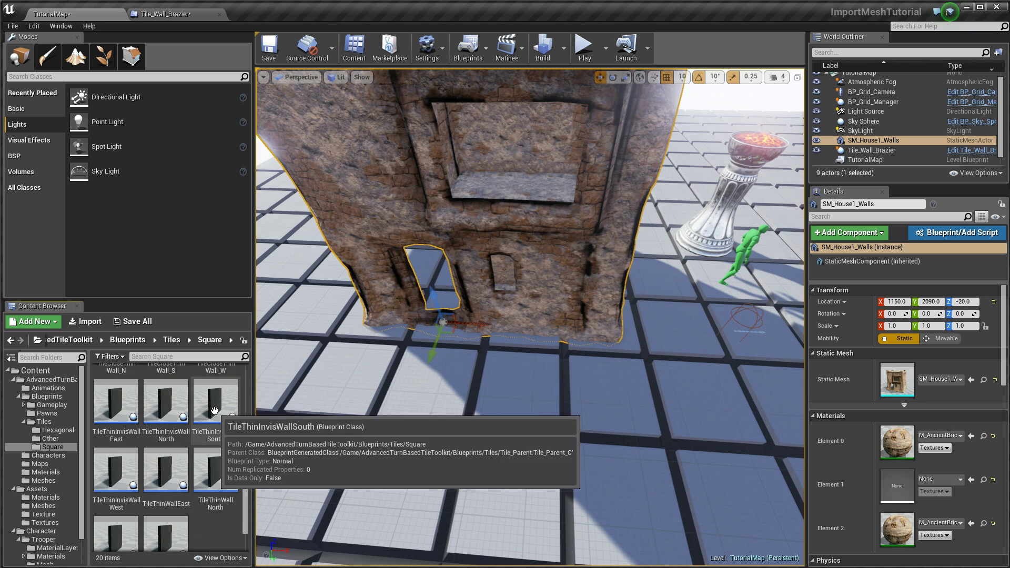
pyautogui.moveTo(245, 467); pyautogui.dragTo(245, 427)
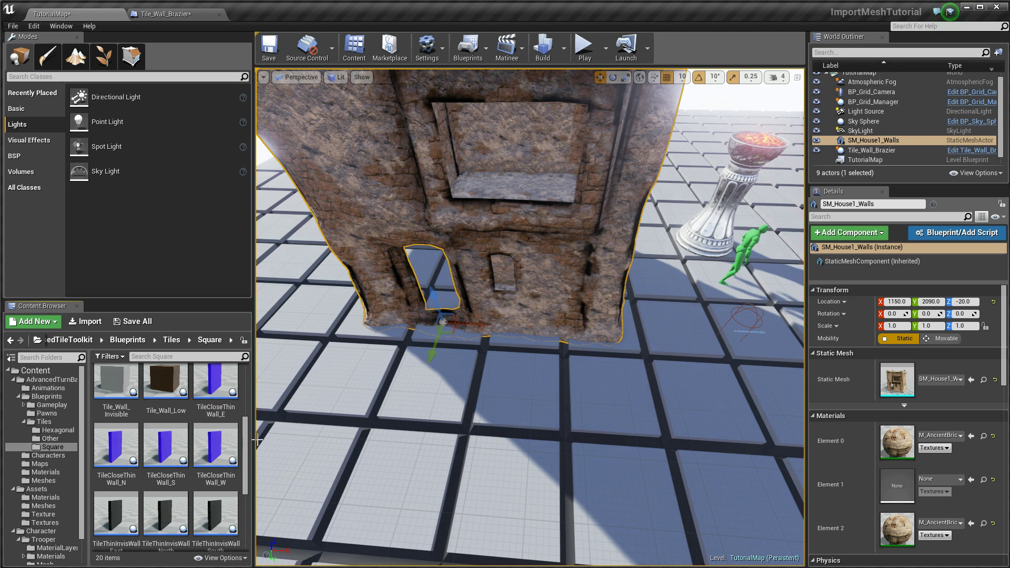
pyautogui.scroll(2, 222, 432)
pyautogui.moveTo(116, 418); pyautogui.dragTo(425, 331)
pyautogui.keyDown('ctrl'); pyautogui.click(465, 312); pyautogui.keyUp('ctrl')
pyautogui.keyDown('ctrl'); pyautogui.click(526, 316); pyautogui.keyUp('ctrl')
pyautogui.keyDown('ctrl'); pyautogui.click(621, 316); pyautogui.keyUp('ctrl')
# Duplicate the row of four invisible wall tiles twice across the house footprint, at Y 1870 and Y 1710
pyautogui.moveTo(621, 316); pyautogui.dragTo(621, 369, button='right')
pyautogui.scroll(3, 437, 311)
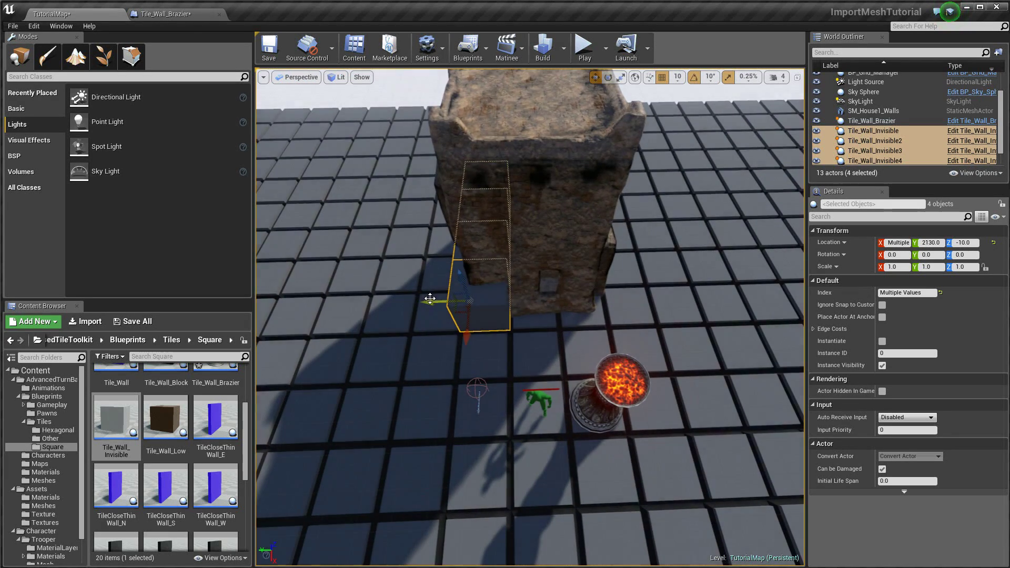
pyautogui.keyDown('alt'); pyautogui.moveTo(430, 298); pyautogui.dragTo(491, 293); pyautogui.keyUp('alt')
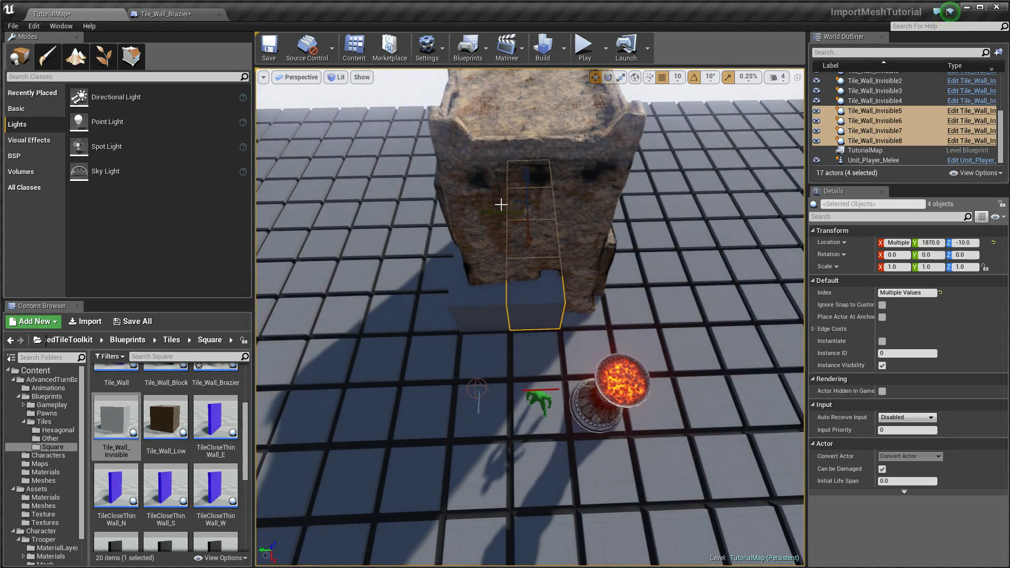
pyautogui.keyDown('alt'); pyautogui.moveTo(486, 214); pyautogui.dragTo(453, 226); pyautogui.keyUp('alt')
# Play the level to check the tiles around the house, stop the session, and inspect the invisible walls around its base
pyautogui.click(586, 50)
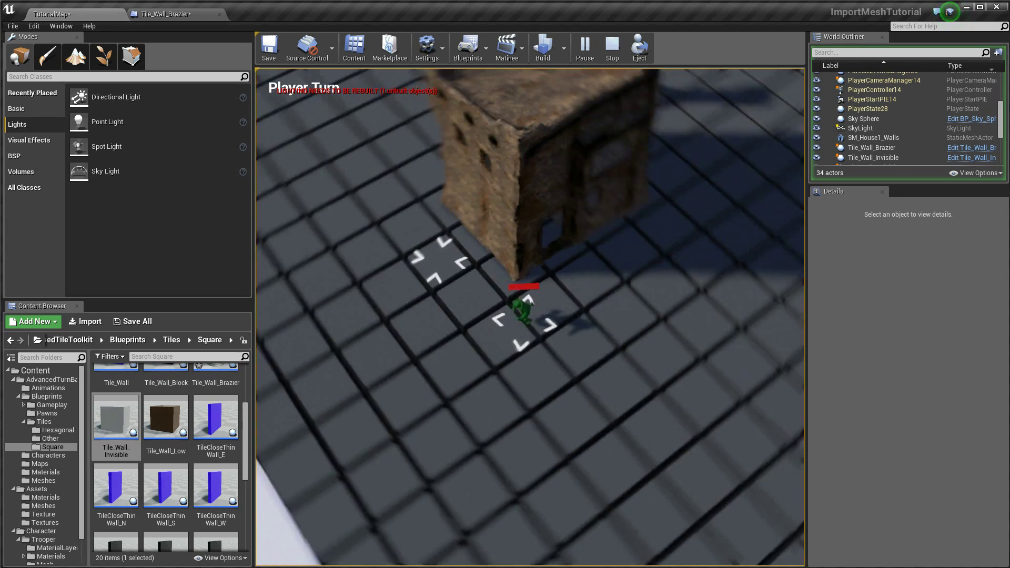
pyautogui.press('Escape')
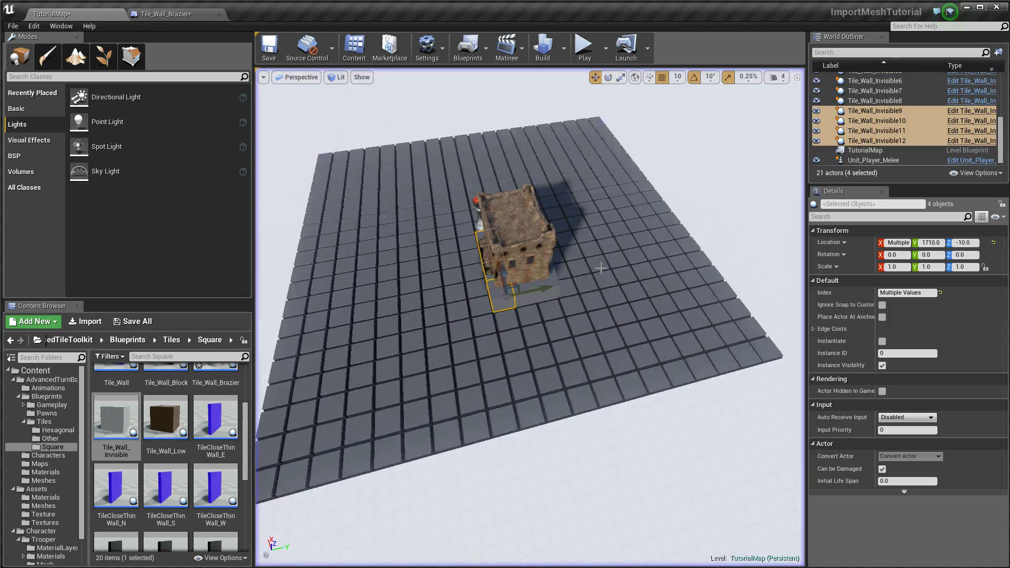
pyautogui.moveTo(530, 316)
pyautogui.mouseDown(button='right')
pyautogui.moveTo(533, 306)
pyautogui.moveTo(521, 311)
pyautogui.mouseUp(button='right')
pyautogui.moveTo(374, 286); pyautogui.dragTo(375, 286, button='right')
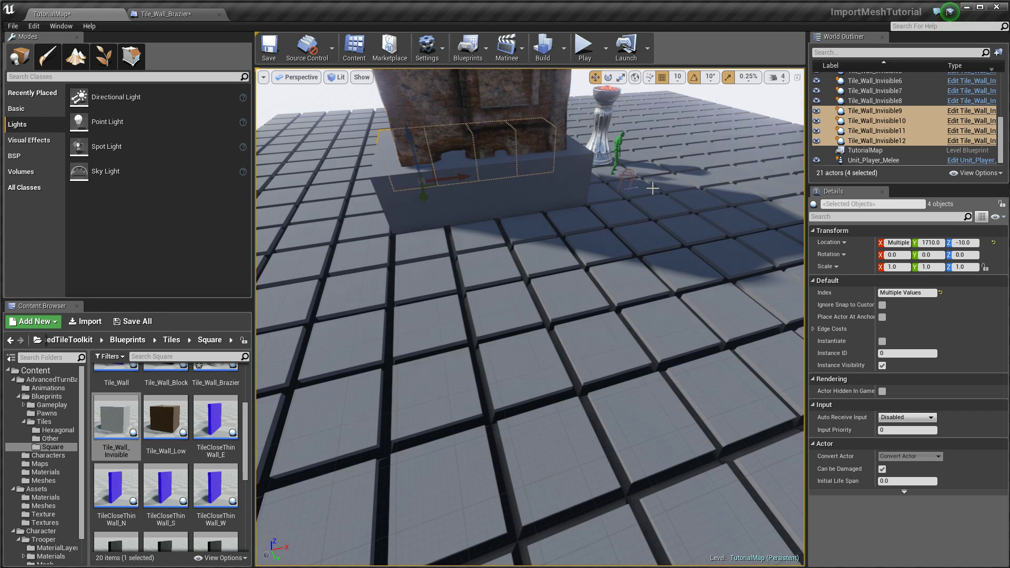
pyautogui.moveTo(528, 154); pyautogui.dragTo(609, 324, button='right')
pyautogui.moveTo(598, 247); pyautogui.dragTo(450, 278, button='right')
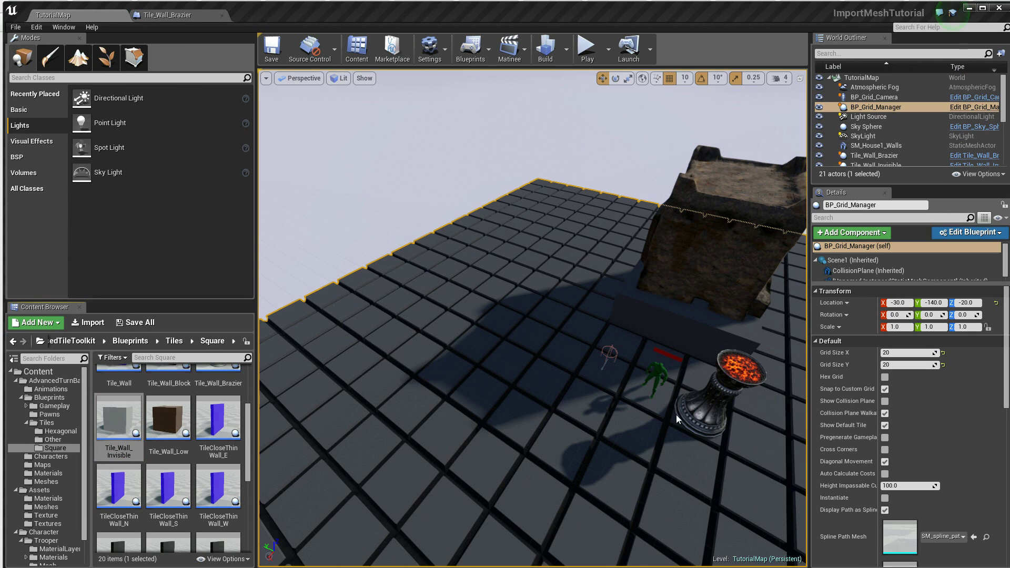
pyautogui.moveTo(606, 410); pyautogui.dragTo(606, 365, button='right')
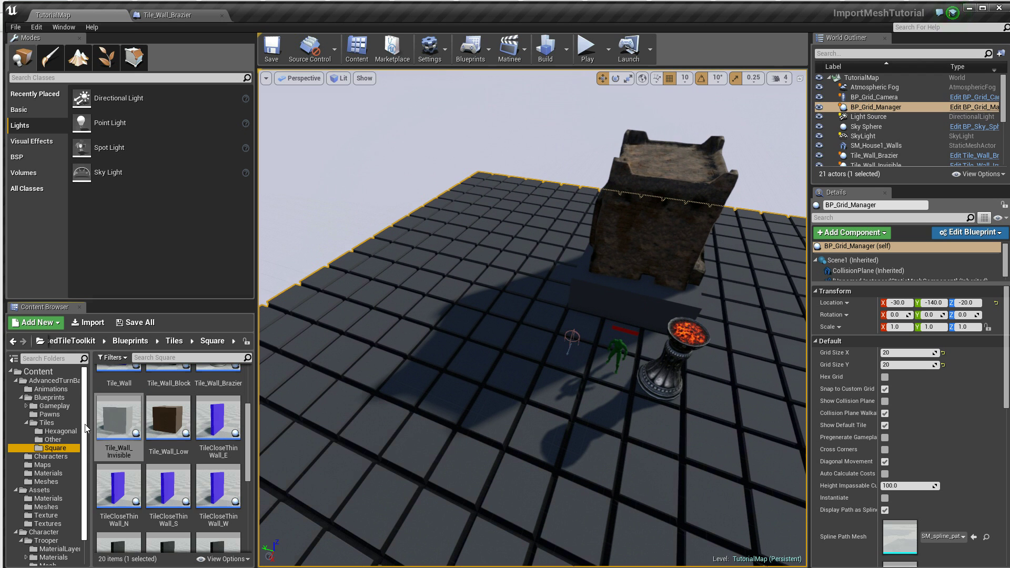
# Assign HeroTPP_Skeleton as the skeleton of the Trooper skeletal mesh in the Character/Trooper/Mesh folder
pyautogui.scroll(-3, 48, 552)
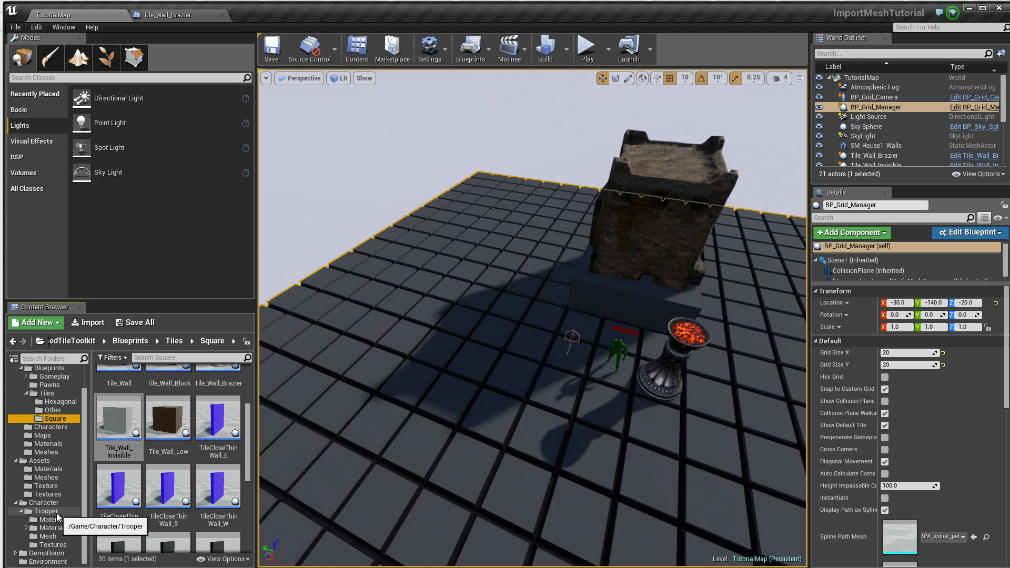
pyautogui.click(65, 529)
pyautogui.click(48, 537)
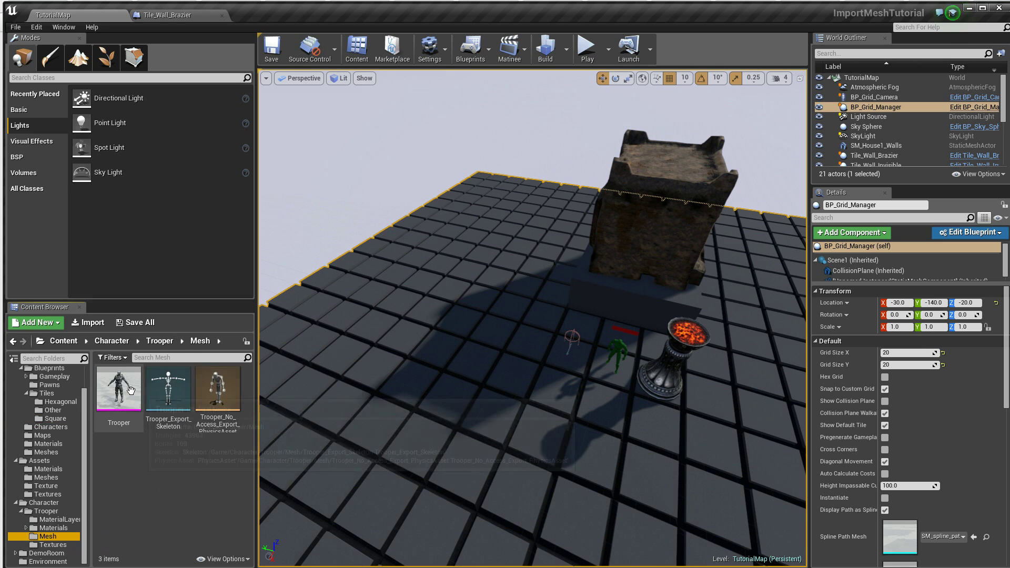
pyautogui.click(115, 411)
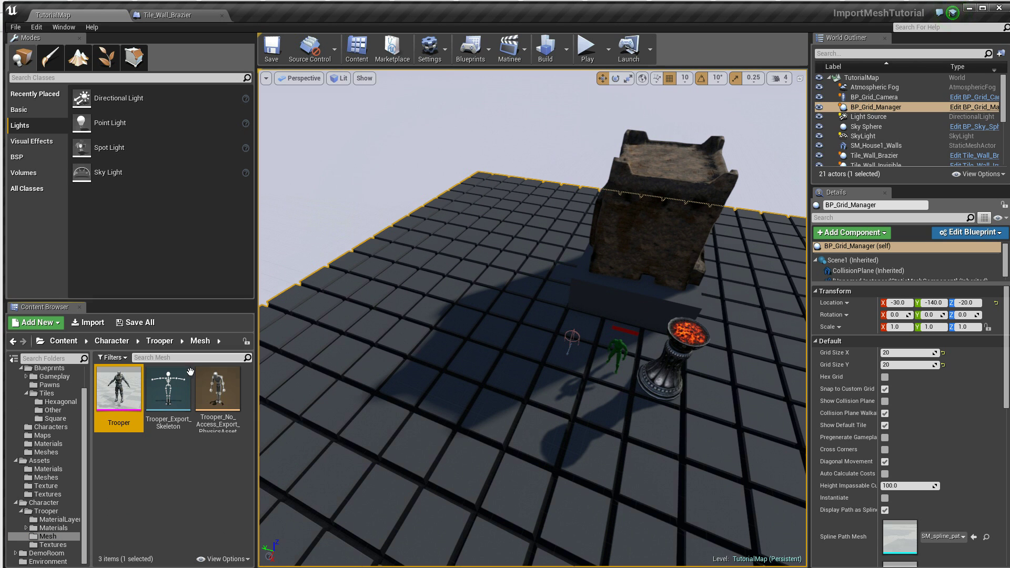
pyautogui.rightClick(121, 380)
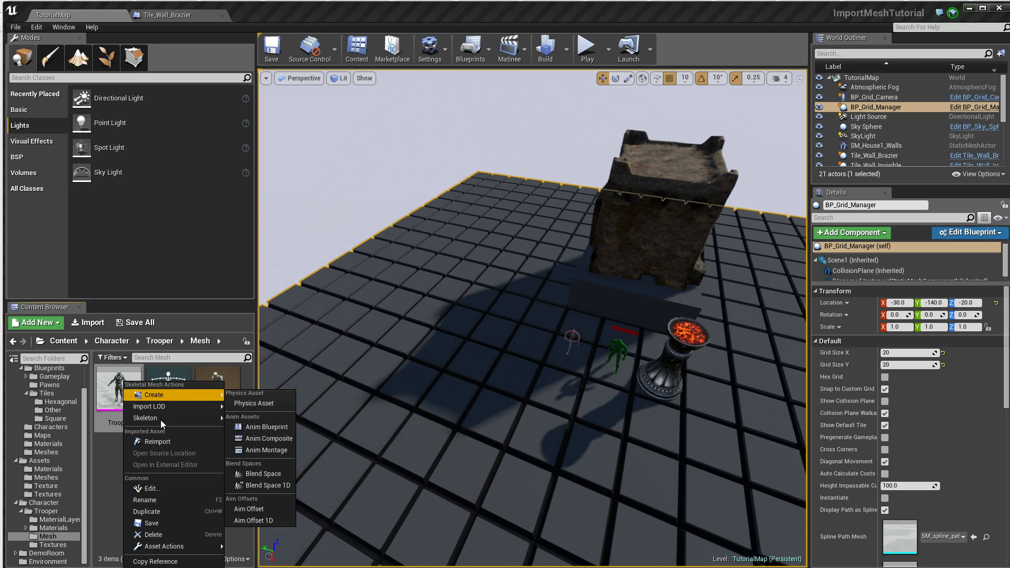
pyautogui.moveTo(164, 421)
pyautogui.click(248, 437)
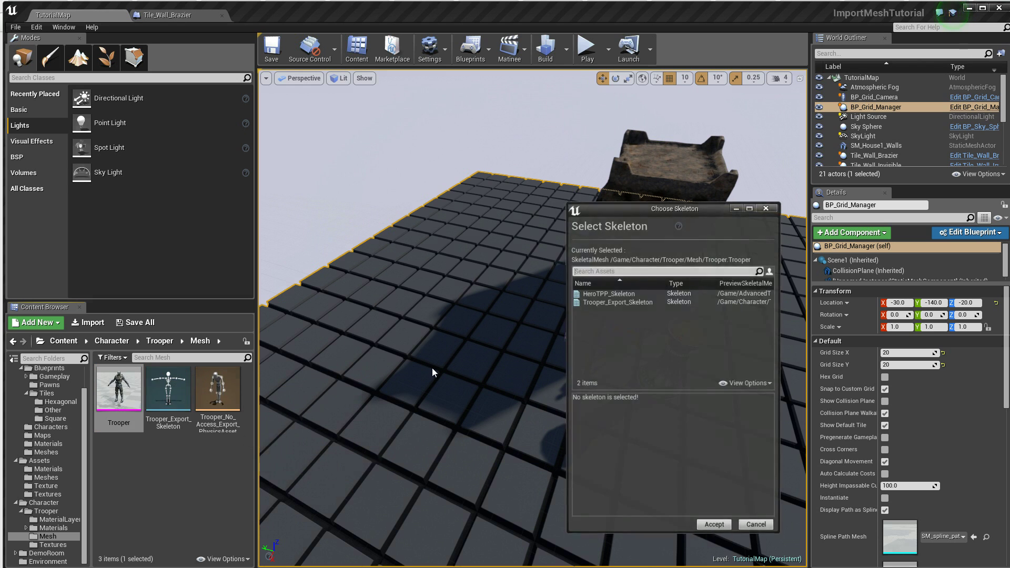
pyautogui.click(608, 293)
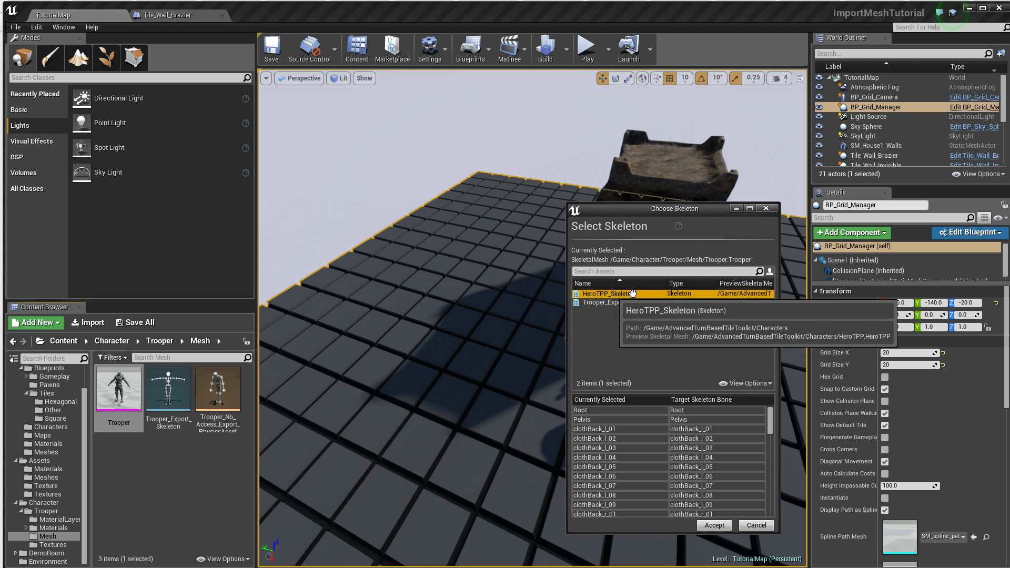
pyautogui.click(715, 525)
# Open the Trooper skeletal mesh, save it, close its editor, and return to the TutorialMap level
pyautogui.moveTo(127, 415)
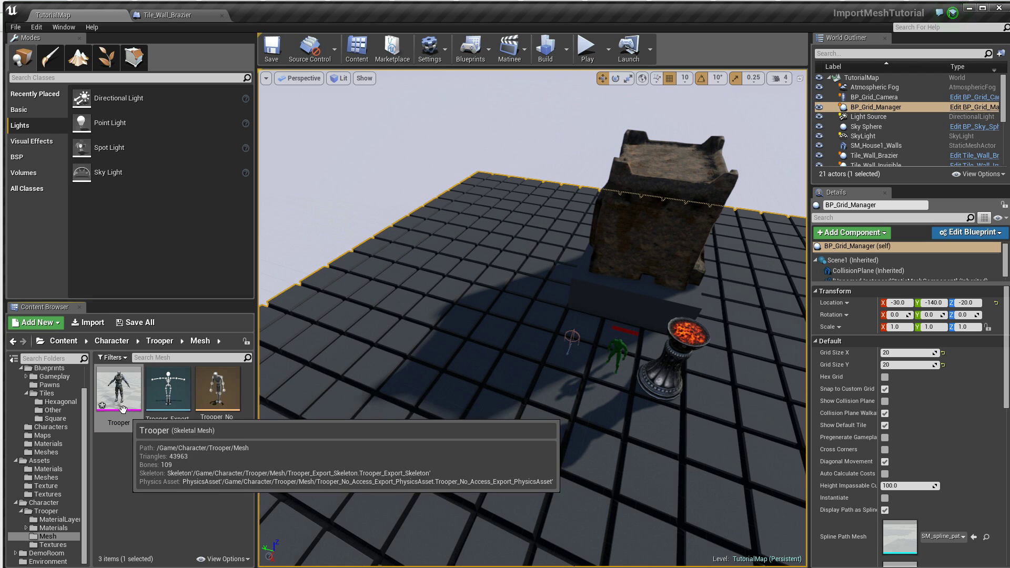
pyautogui.doubleClick(120, 397)
pyautogui.click(20, 47)
pyautogui.click(321, 15)
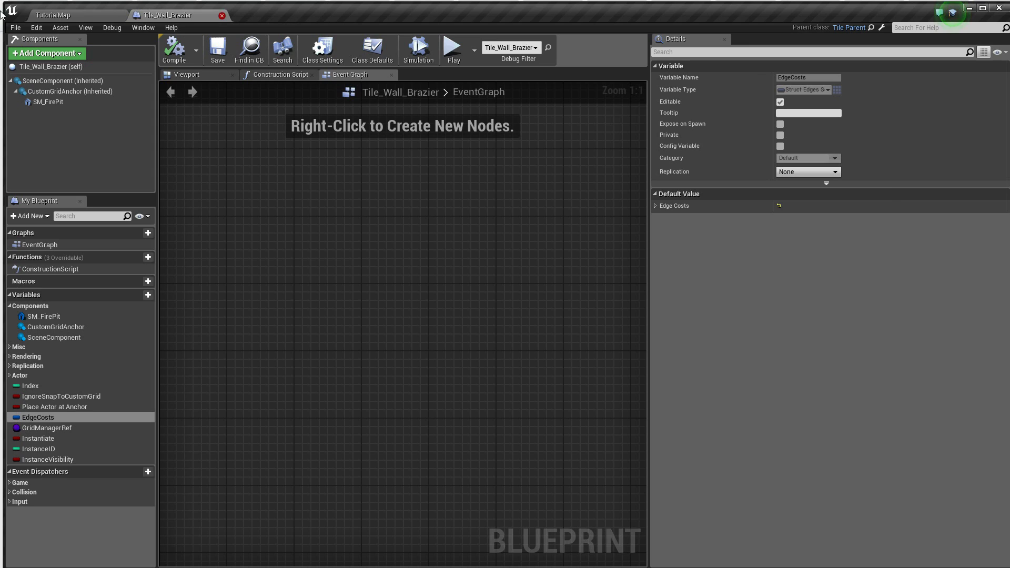
pyautogui.click(59, 16)
# Duplicate the Unit_Player_Melee blueprint in the Pawns folder and name the copy Unit_Player_Matinee
pyautogui.scroll(3, 61, 418)
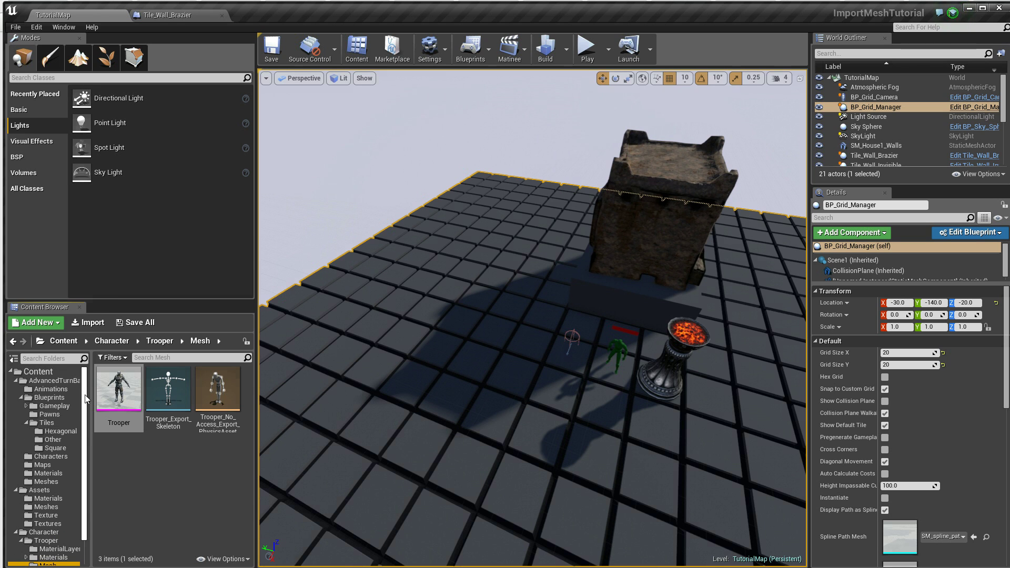
pyautogui.click(61, 418)
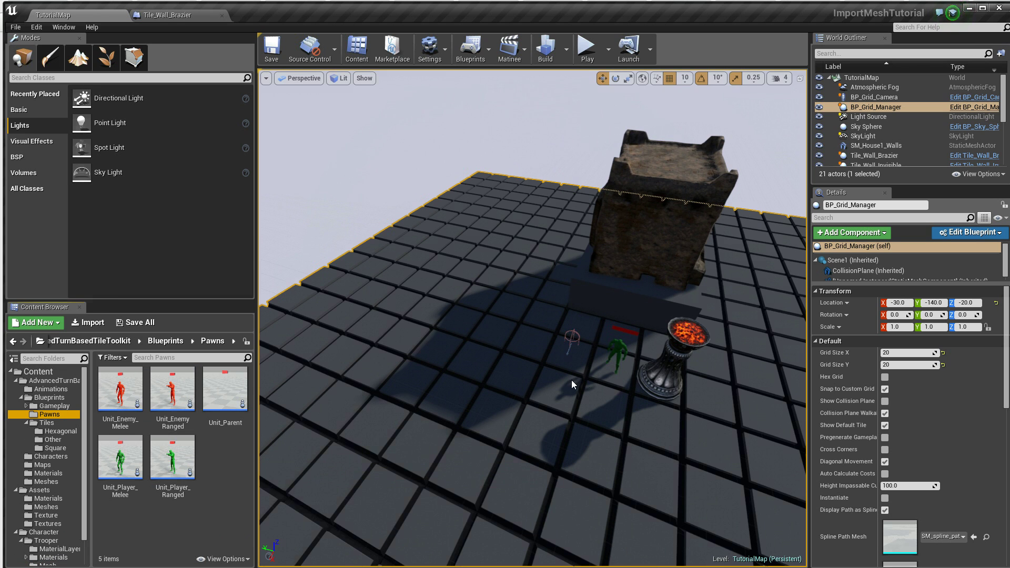
pyautogui.click(219, 461)
pyautogui.rightClick(128, 454)
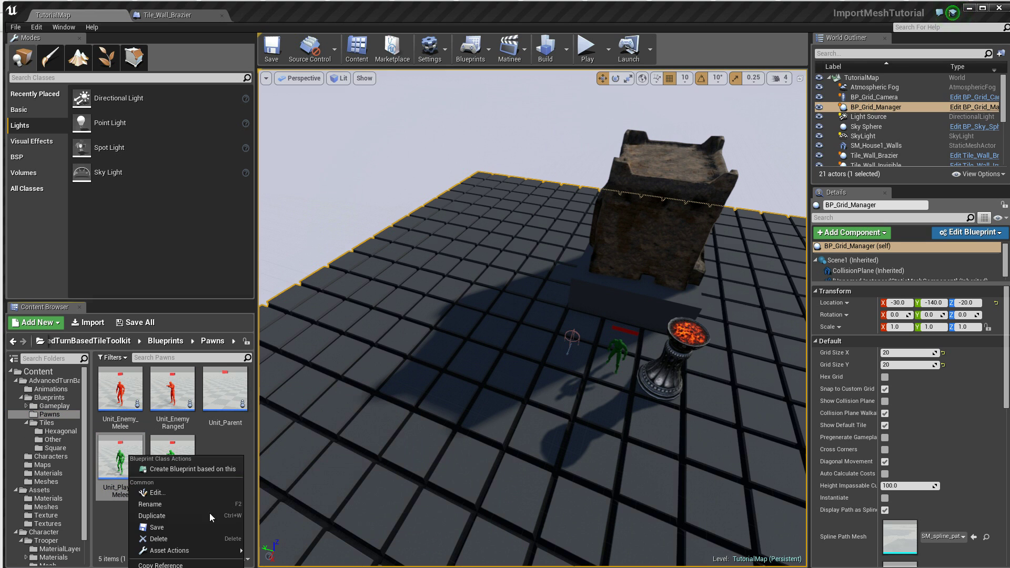
pyautogui.click(203, 515)
pyautogui.press('End')
pyautogui.press('BackSpace')
pyautogui.press('BackSpace')
pyautogui.press('BackSpace')
pyautogui.press('BackSpace')
pyautogui.press('BackSpace')
pyautogui.press('BackSpace')
pyautogui.write('Matinee')
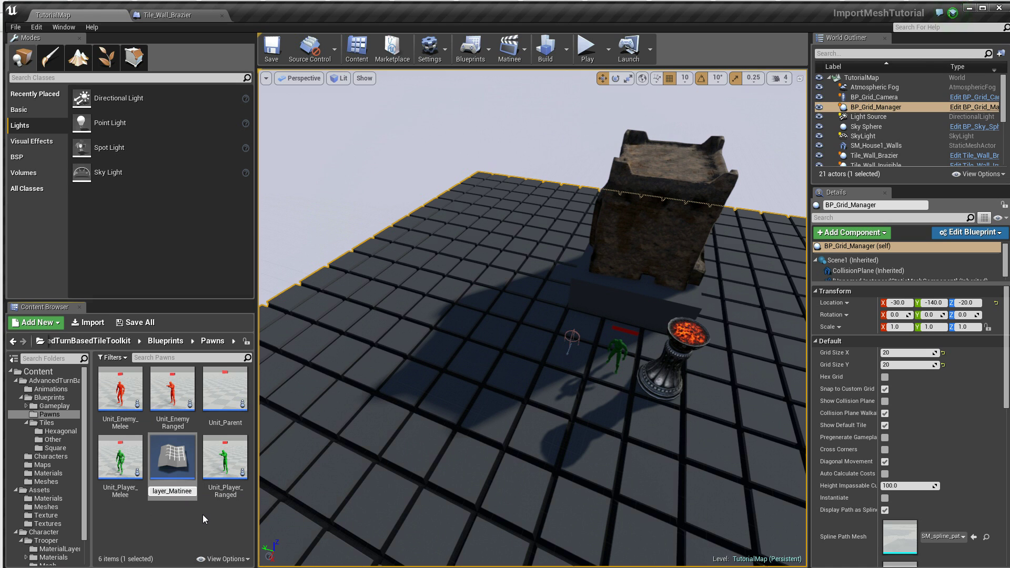
pyautogui.press('Return')
# Open the Unit_Player_Matinee blueprint and set the skeletal mesh of its SkeletalMesh1 component to Trooper
pyautogui.doubleClick(119, 470)
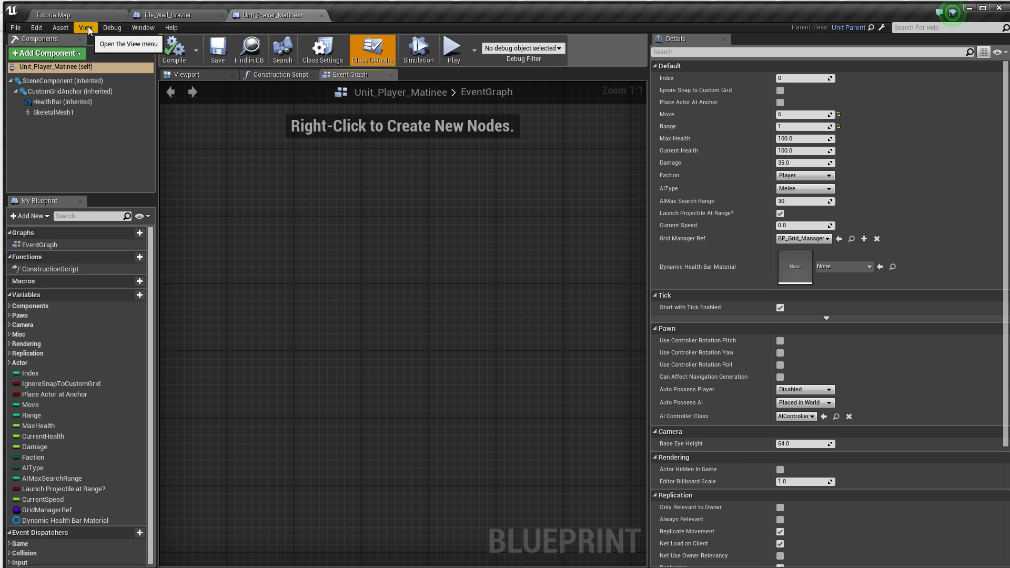
pyautogui.click(186, 74)
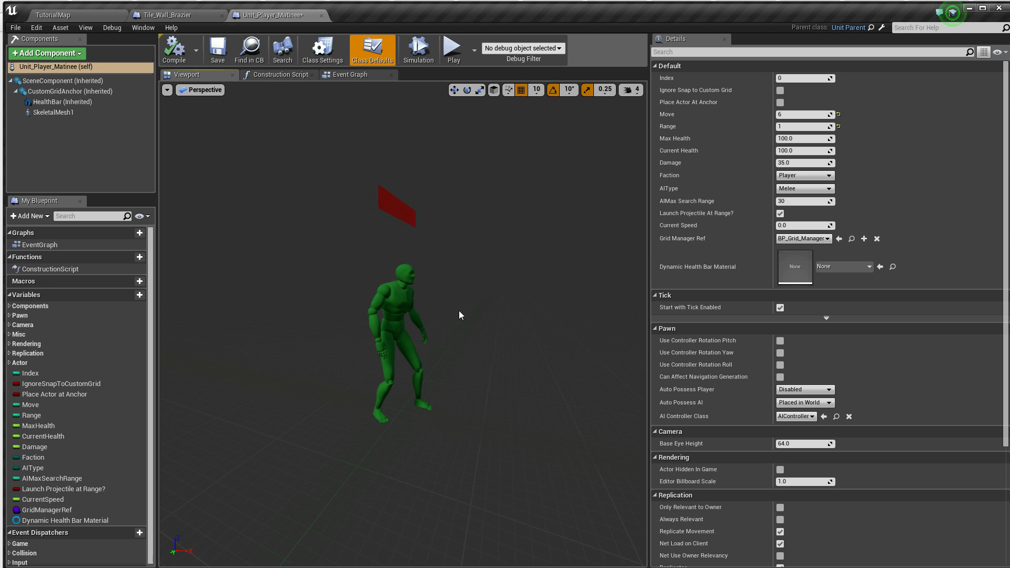
pyautogui.click(394, 289)
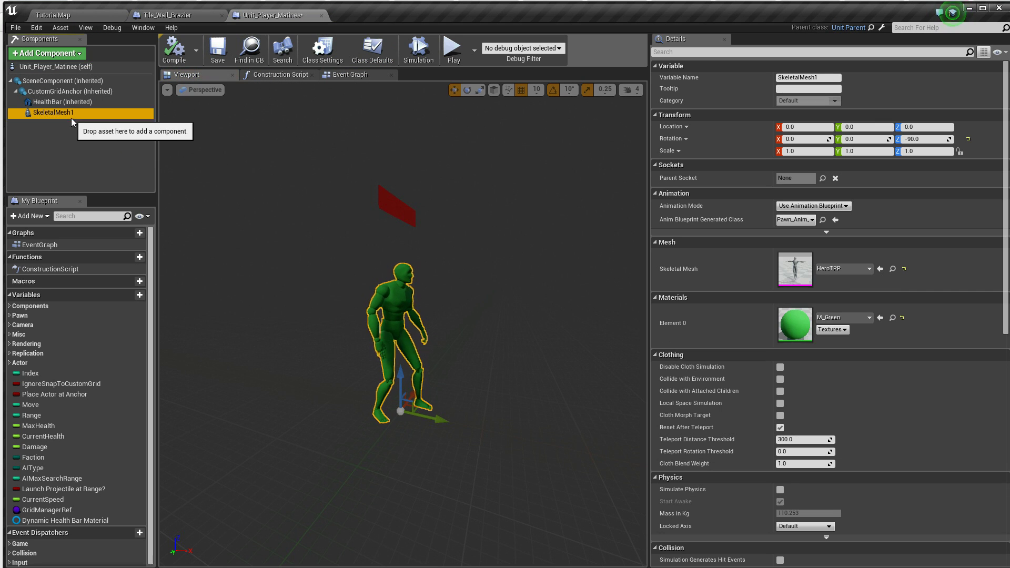
pyautogui.moveTo(1007, 255); pyautogui.dragTo(1008, 256)
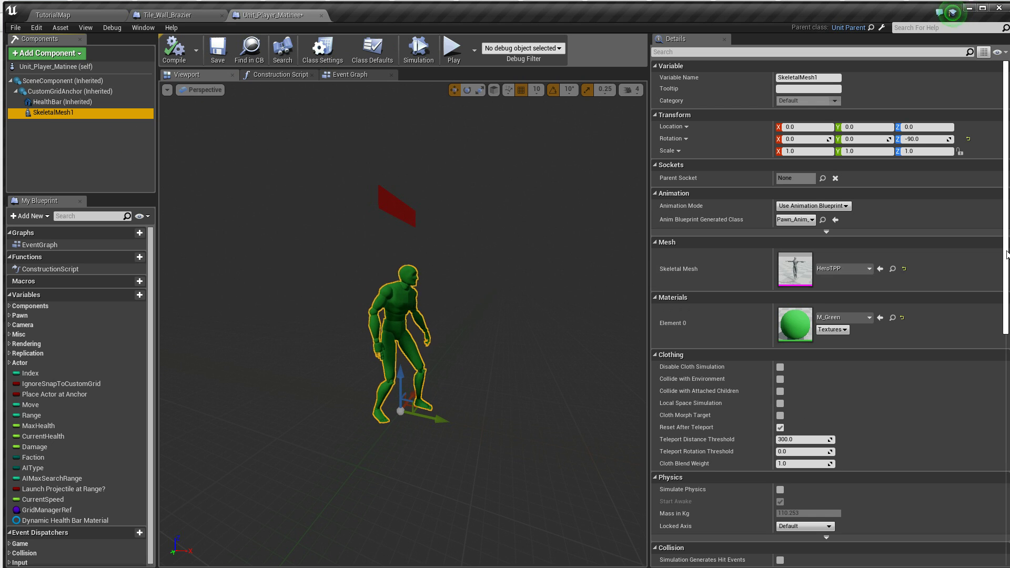
pyautogui.scroll(-2, 1009, 256)
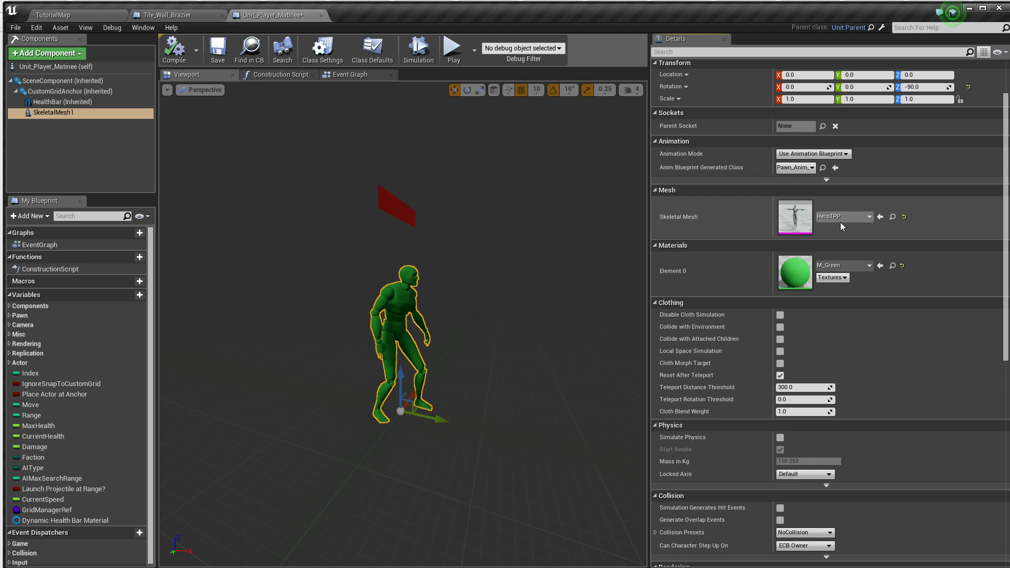
pyautogui.click(840, 217)
pyautogui.click(865, 330)
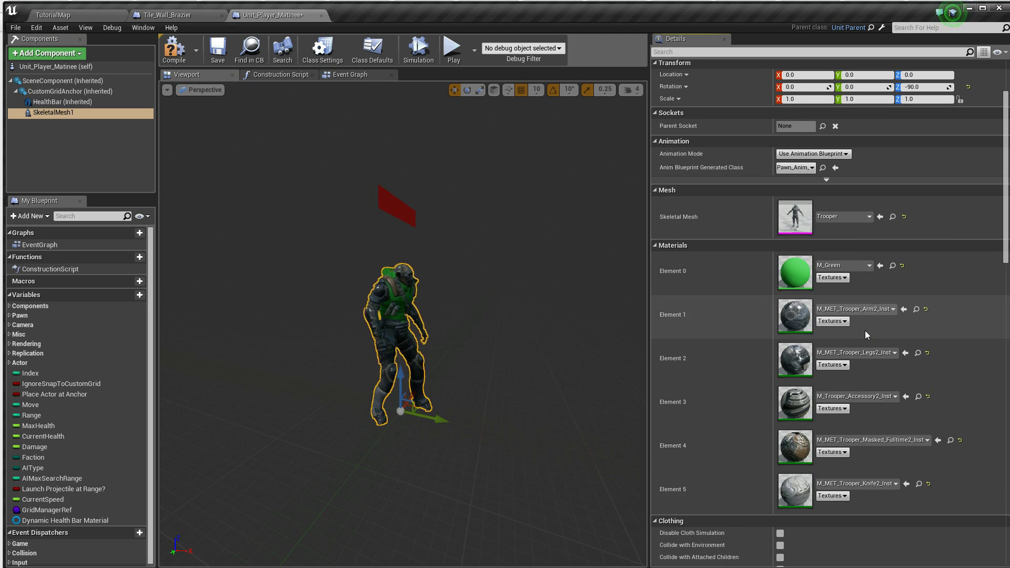
# Inspect the Trooper mesh and clear the green material override so Element 0 uses M_MET_Trooper_Body2_Inst
pyautogui.scroll(6, 516, 309)
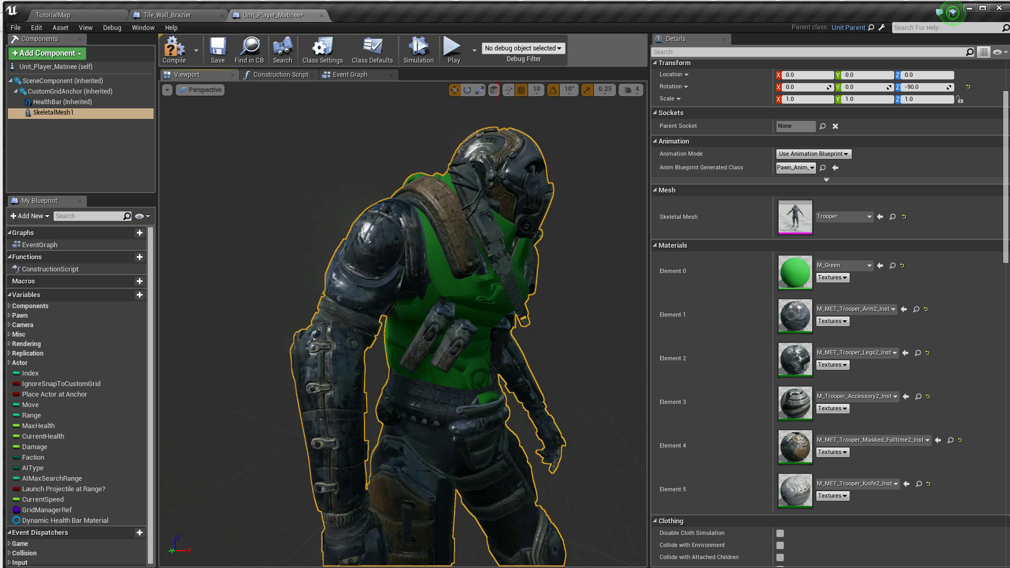
pyautogui.scroll(-6, 516, 309)
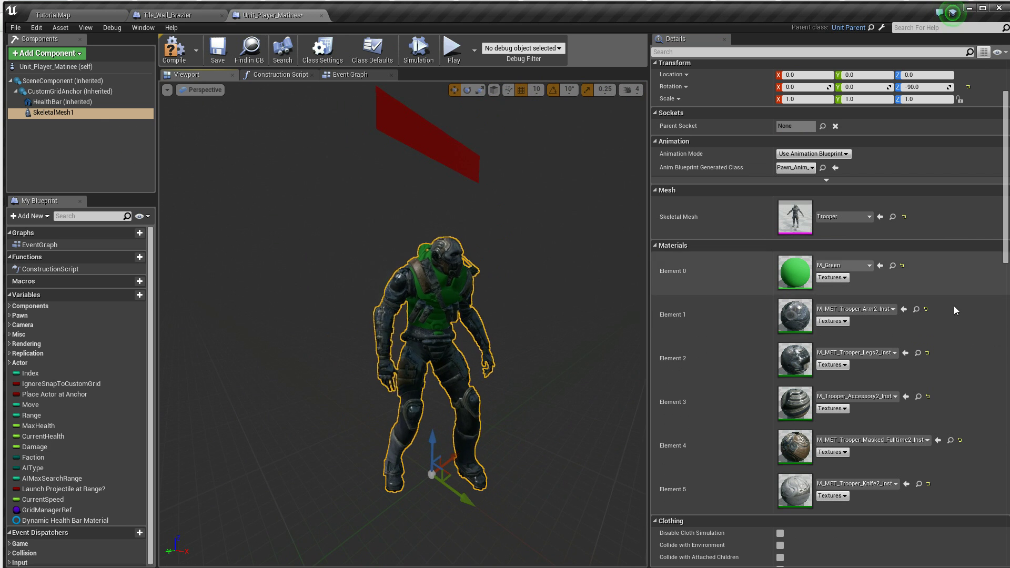
pyautogui.click(866, 267)
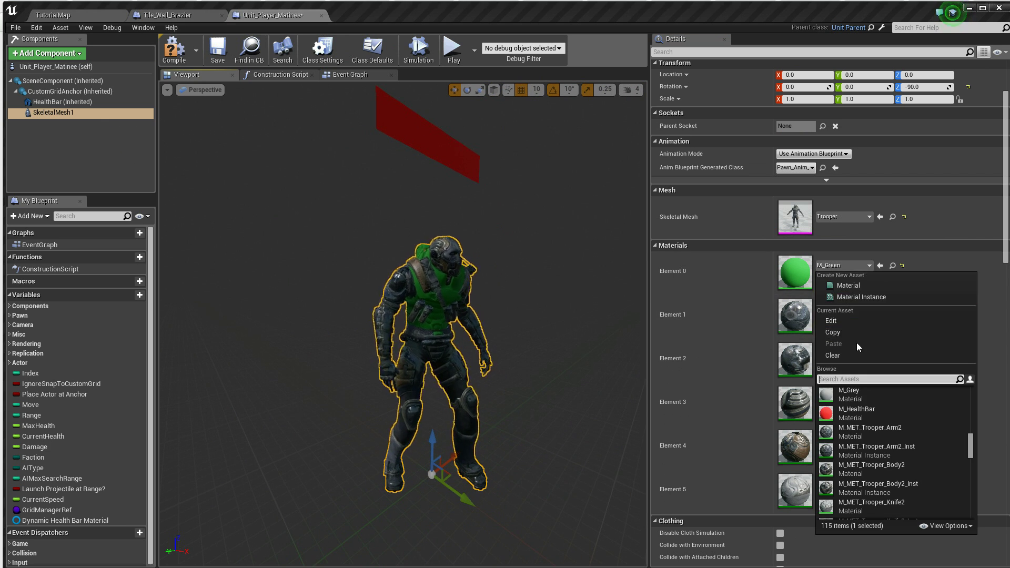
pyautogui.click(856, 356)
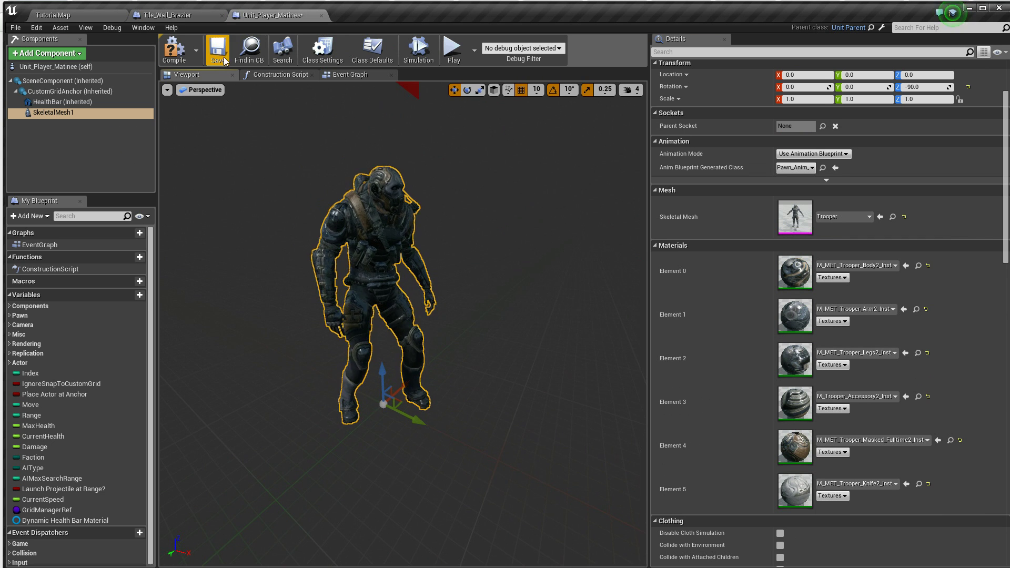
# Place a Unit_Player_Matinee on the TutorialMap grid near the house and delete the green Unit_Player_Melee
pyautogui.click(53, 15)
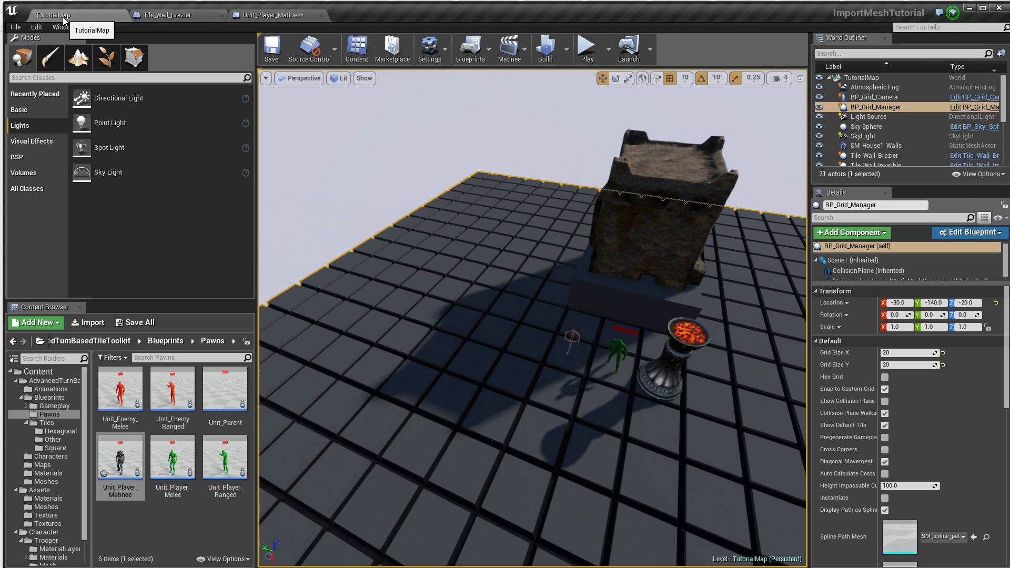
pyautogui.moveTo(120, 457); pyautogui.dragTo(513, 330)
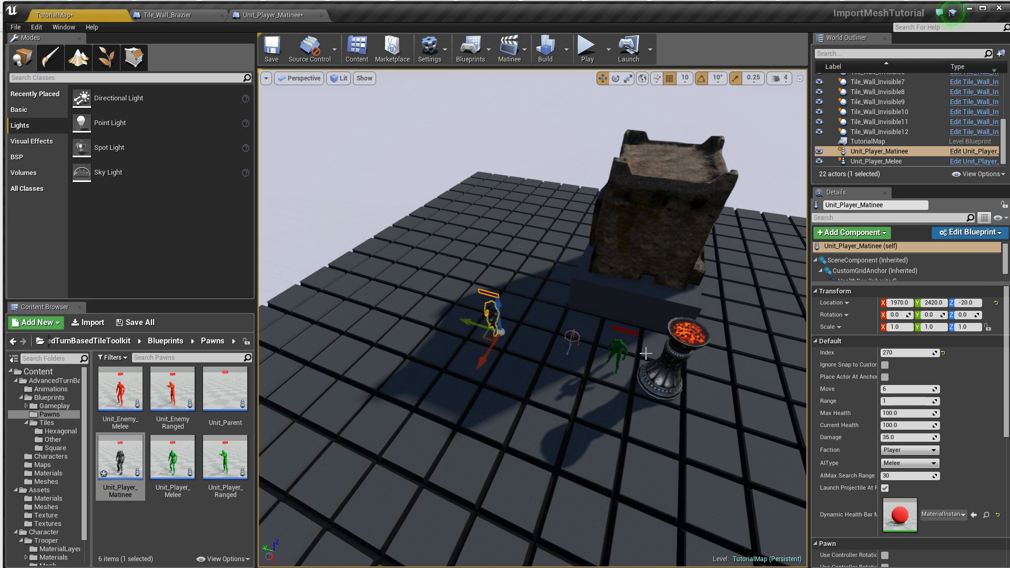
pyautogui.click(620, 344)
pyautogui.press('Delete')
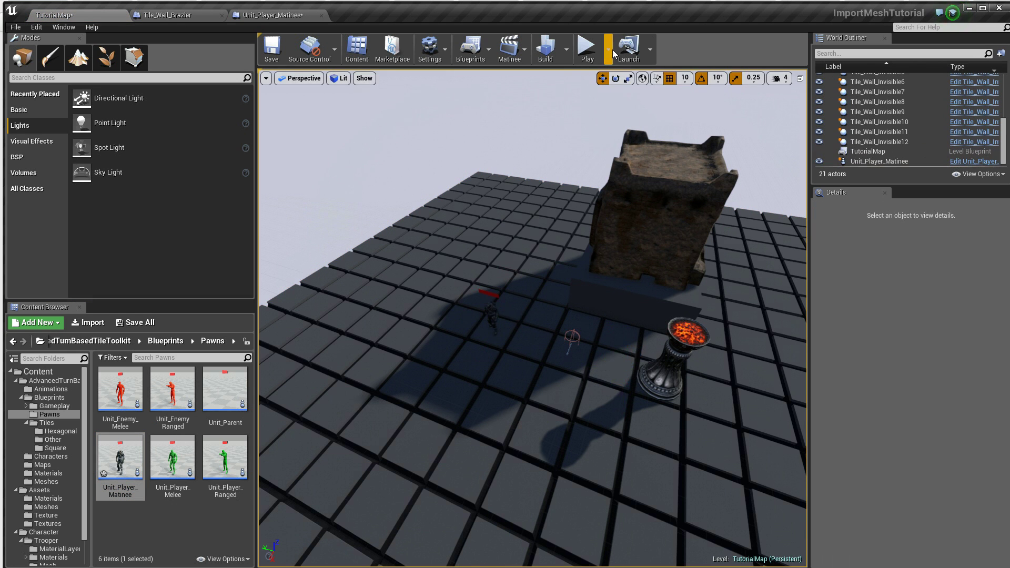
# Play the level, move the Trooper unit across the tiles, and stop the session
pyautogui.click(586, 47)
pyautogui.click(634, 318)
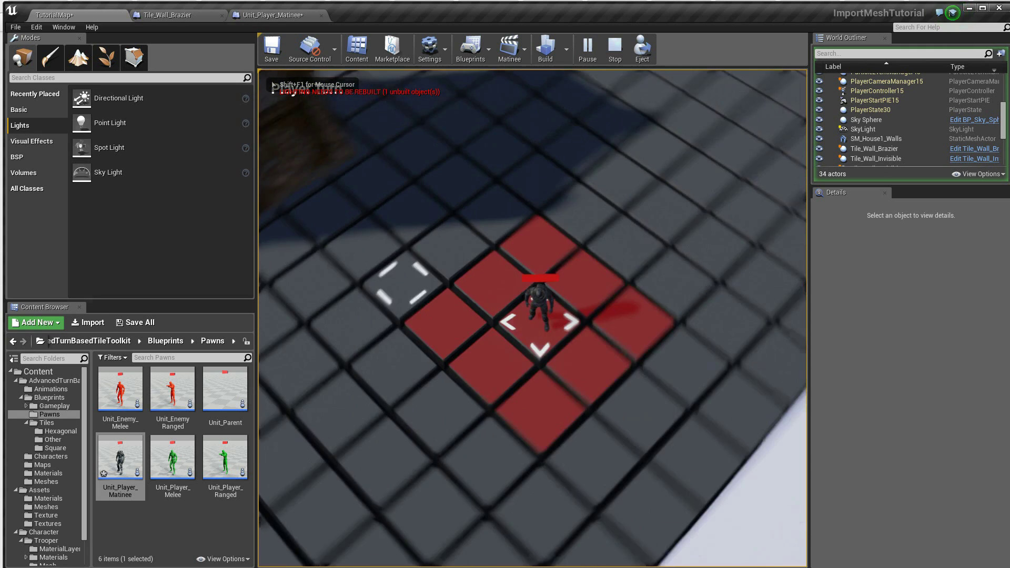
pyautogui.press('Escape')
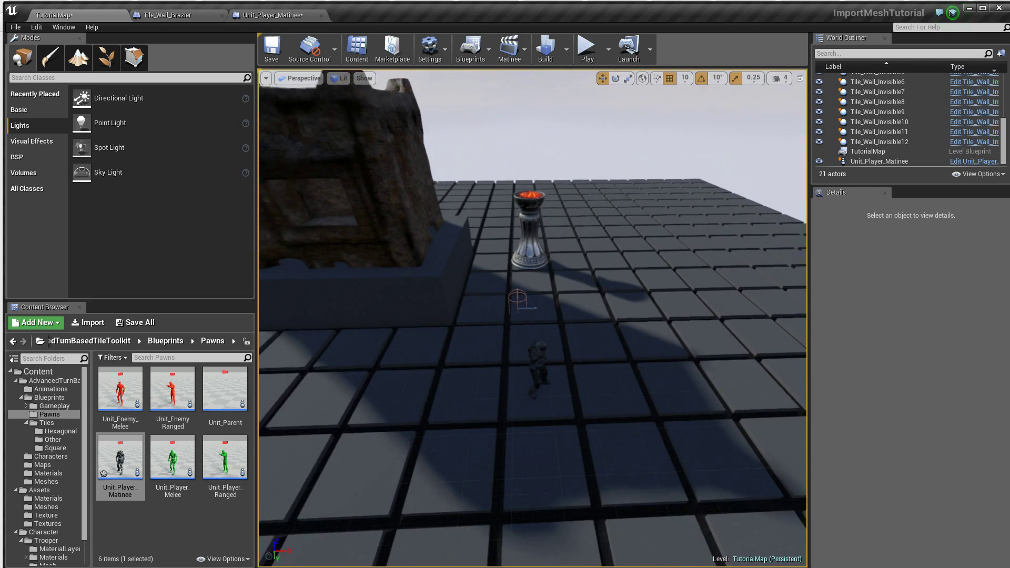
# Place a Unit_EnemyRanged near the Trooper unit and play the level to test a turn against it
pyautogui.moveTo(177, 375); pyautogui.dragTo(651, 335)
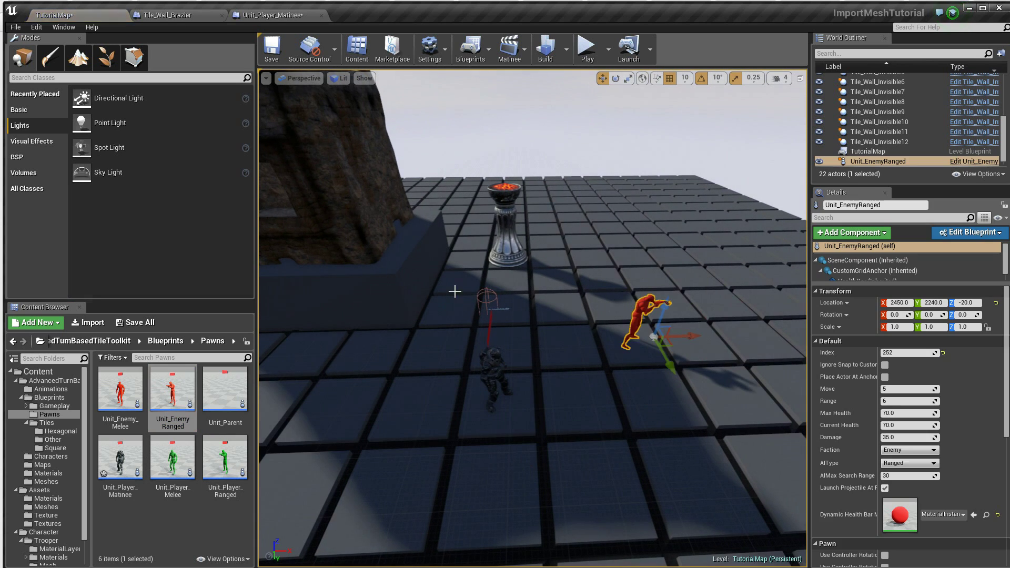
pyautogui.click(588, 54)
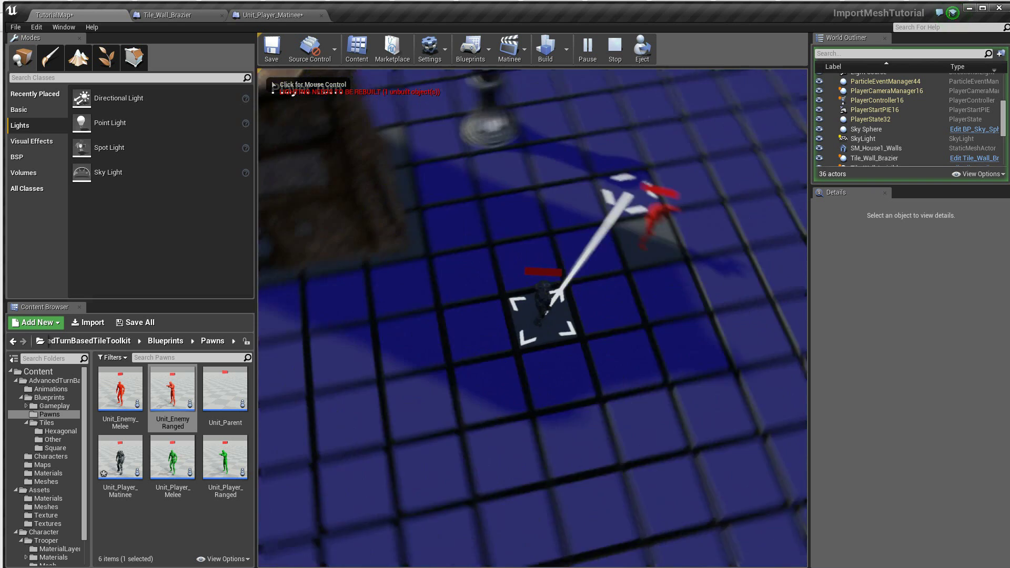
pyautogui.click(669, 270)
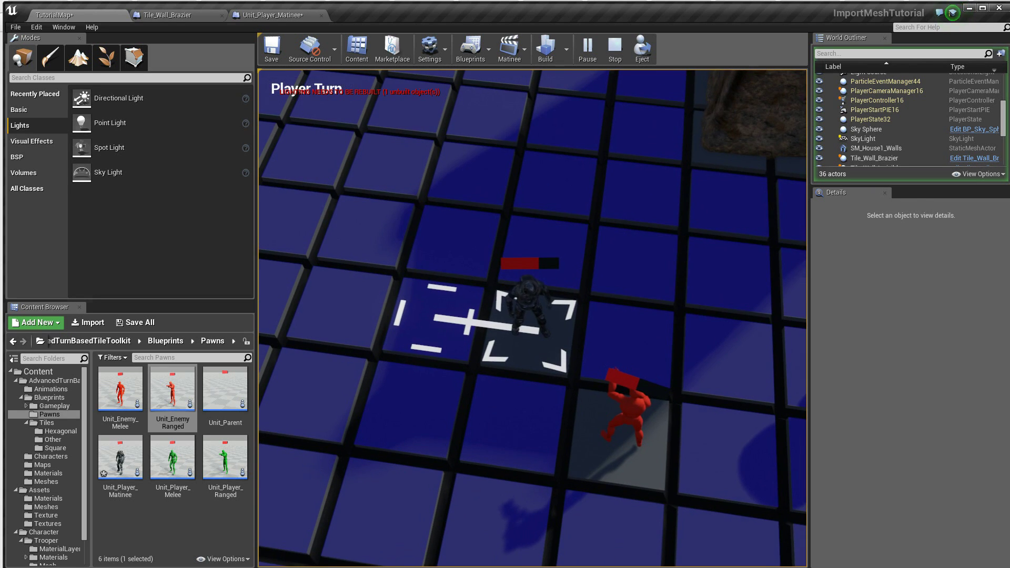
pyautogui.press('Escape')
pyautogui.moveTo(523, 305); pyautogui.dragTo(523, 305, button='right')
pyautogui.moveTo(477, 265); pyautogui.dragTo(477, 265, button='right')
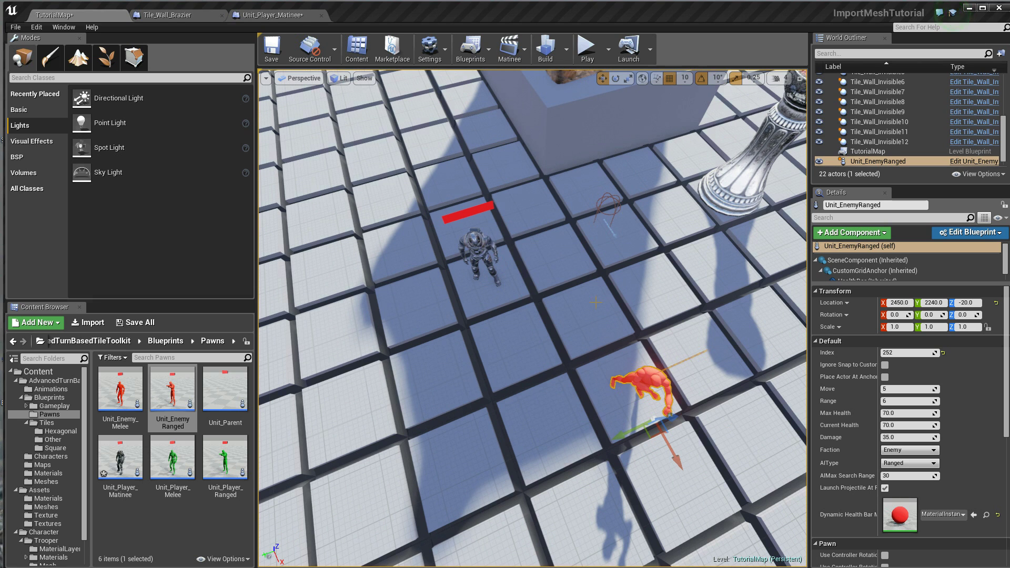
# Create a child blueprint based on Pawn_Anim_BP_Parent in the AdvancedTurnBasedTileToolkit/Animations folder
pyautogui.click(58, 390)
pyautogui.moveTo(251, 444); pyautogui.dragTo(252, 528)
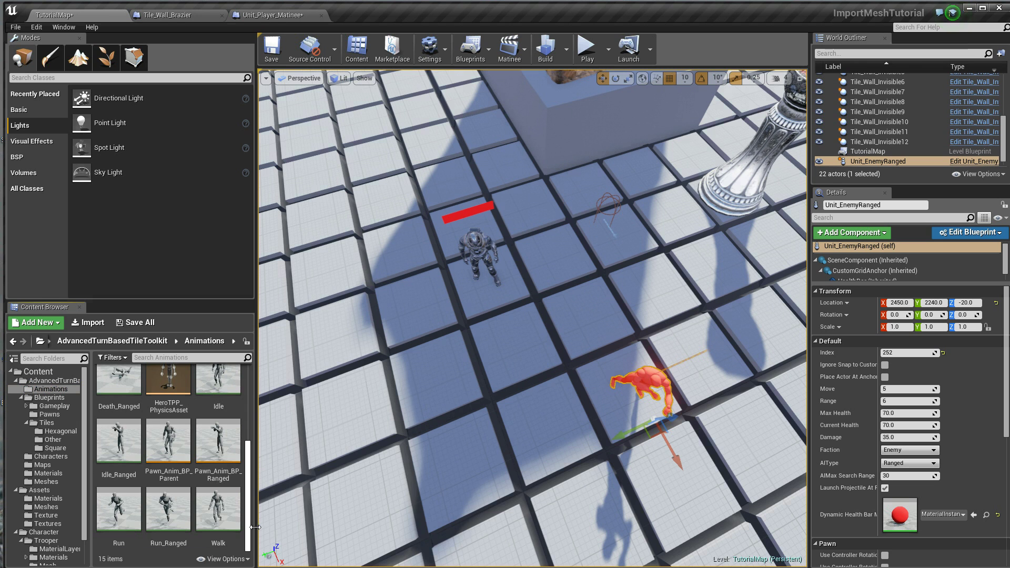
pyautogui.click(176, 440)
pyautogui.rightClick(174, 433)
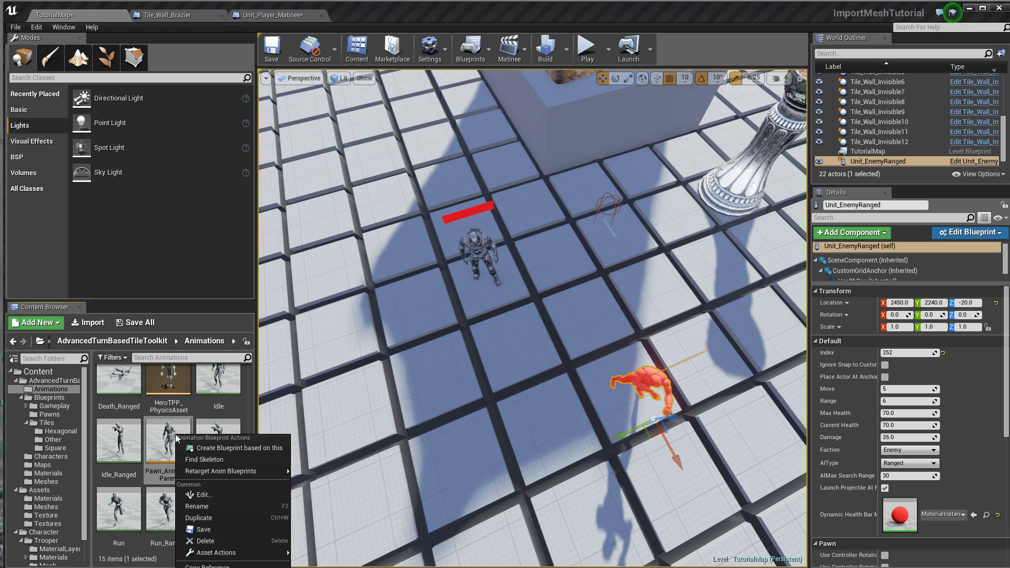
pyautogui.click(244, 448)
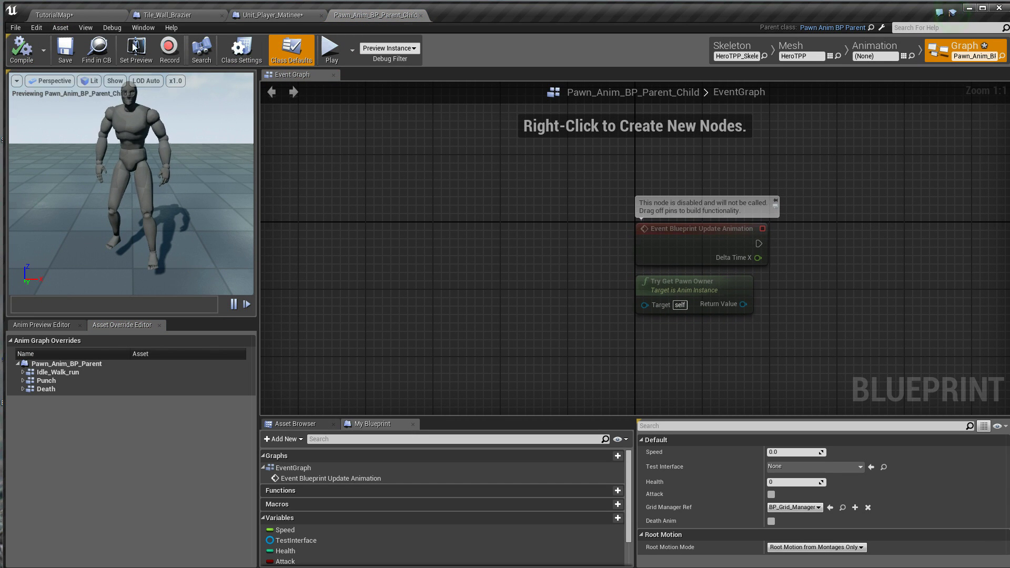
# Start an animation import from the child blueprint's Animation mode, with AdvancedTurnBasedTileToolkit/Animations as the destination folder
pyautogui.click(739, 55)
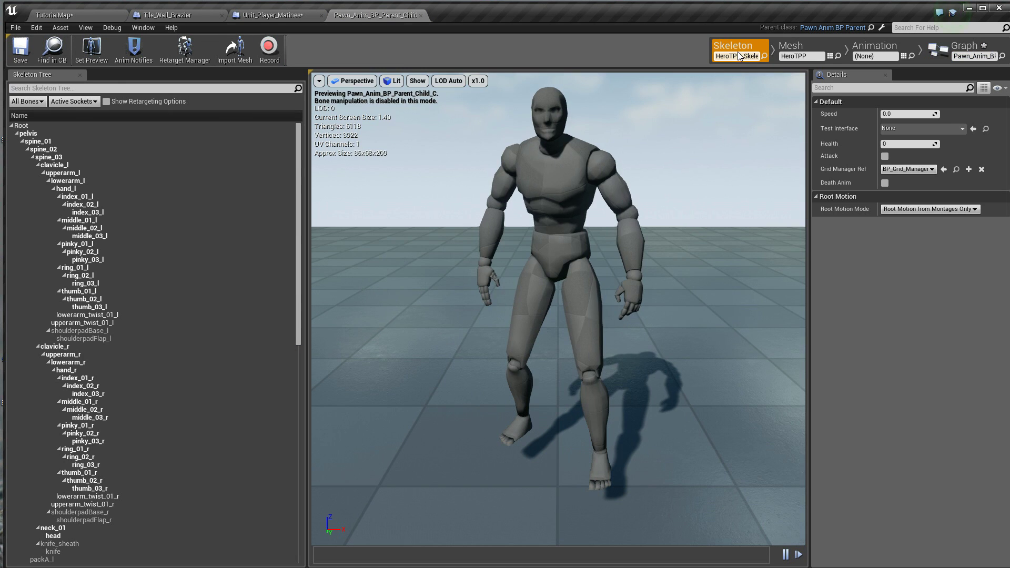
pyautogui.click(867, 48)
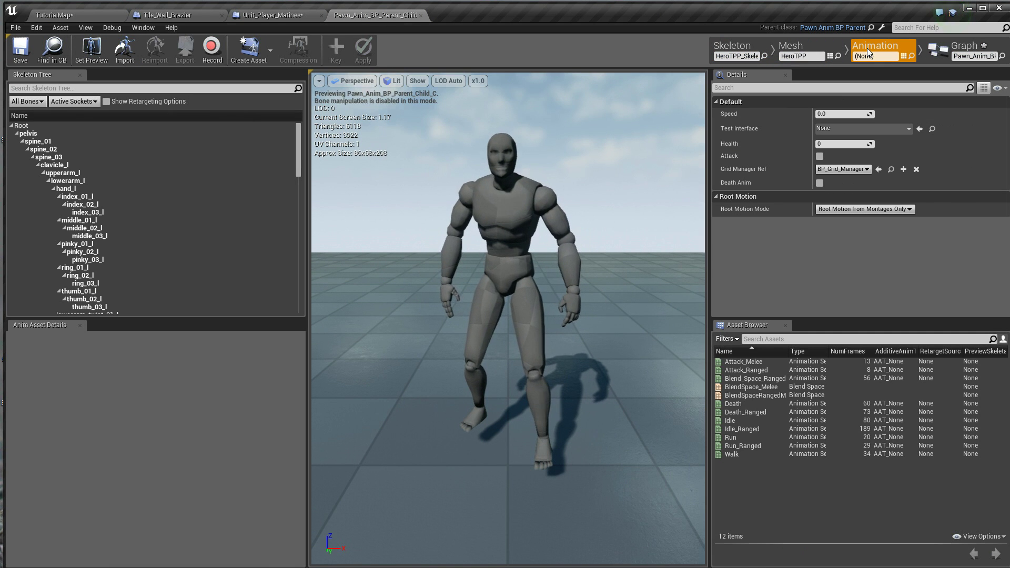
pyautogui.click(127, 48)
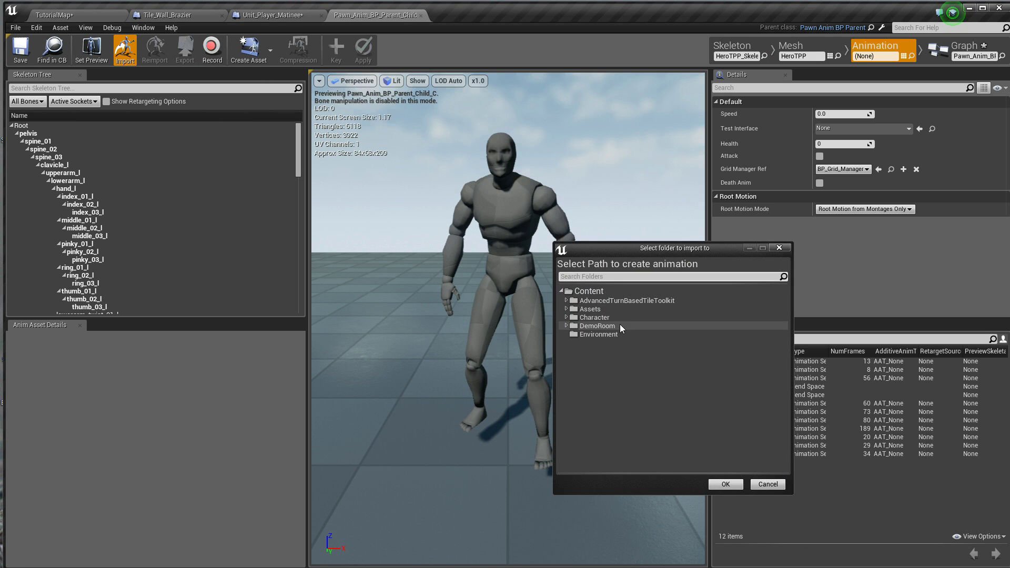
pyautogui.doubleClick(617, 301)
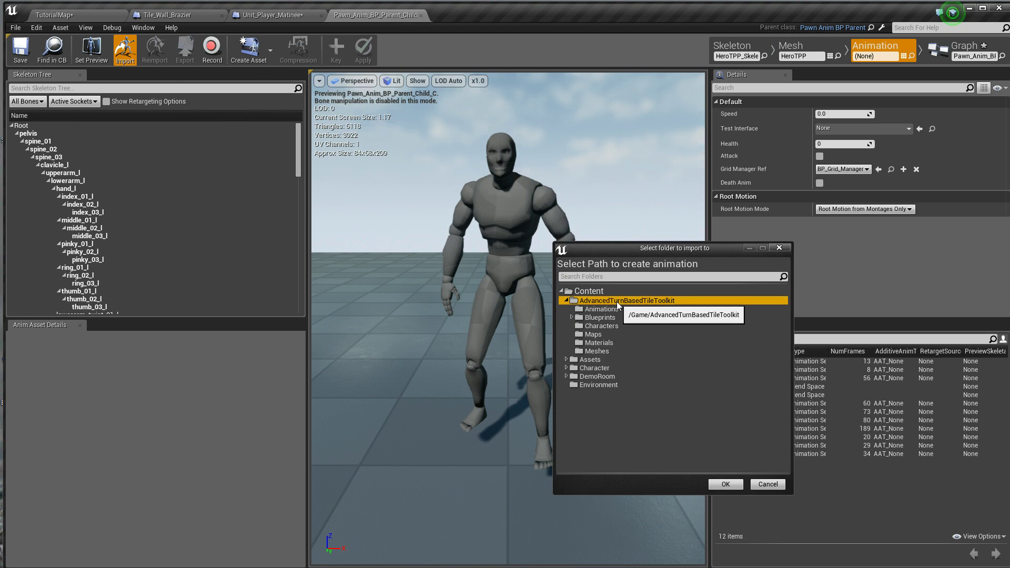
pyautogui.click(617, 310)
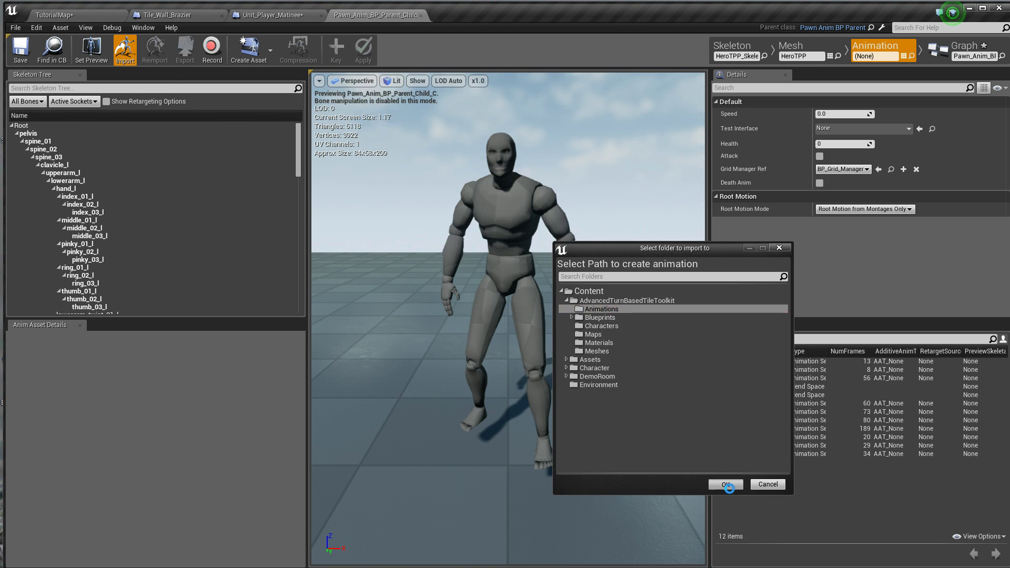
pyautogui.click(730, 488)
# Choose Crouch_Idle_Rifle_Hip.FBX, Death_3.FBX and Fire_Shotgun_Hip.FBX from the ImportMeshTutorial project folder as the files to import
pyautogui.click(247, 27)
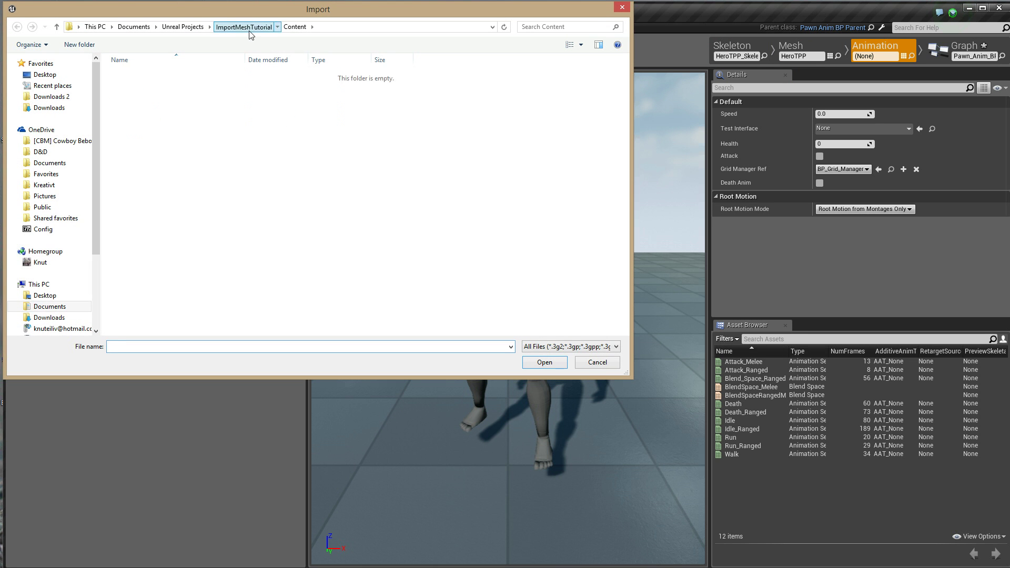
pyautogui.click(181, 120)
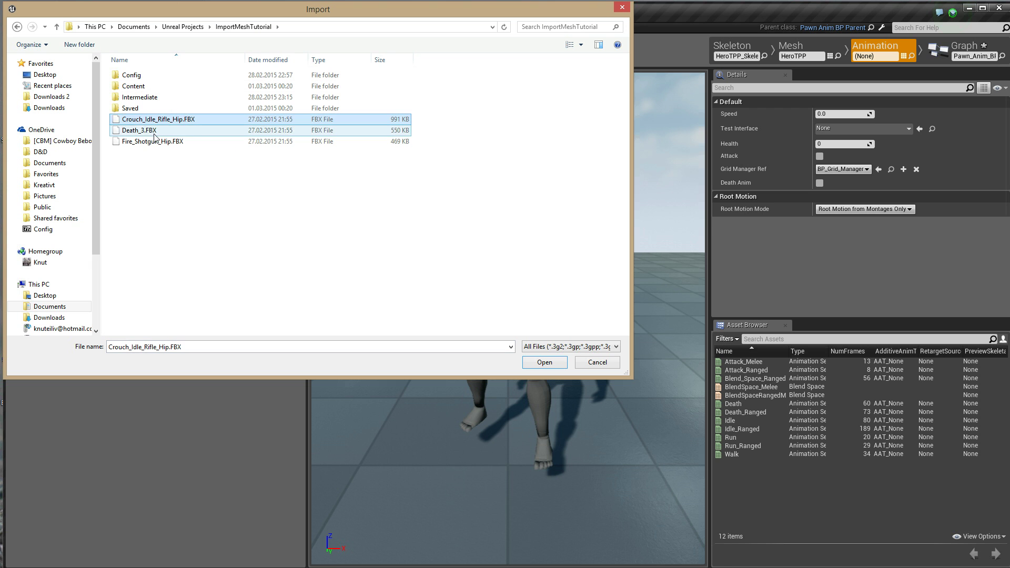
pyautogui.keyDown('shift'); pyautogui.click(186, 142); pyautogui.keyUp('shift')
pyautogui.click(545, 363)
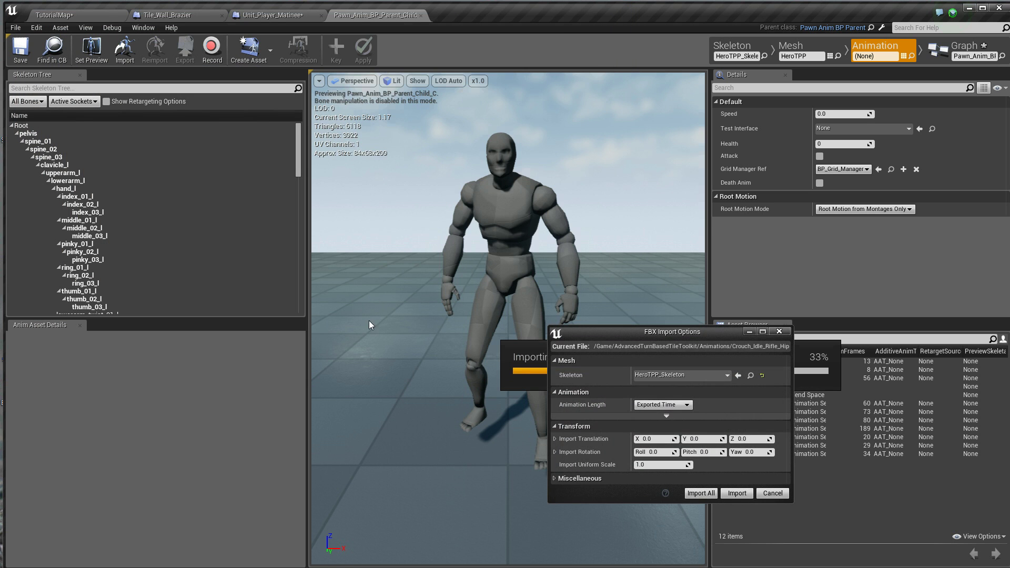
# Import all the chosen animation files with HeroTPP_Skeleton as their skeleton
pyautogui.click(673, 376)
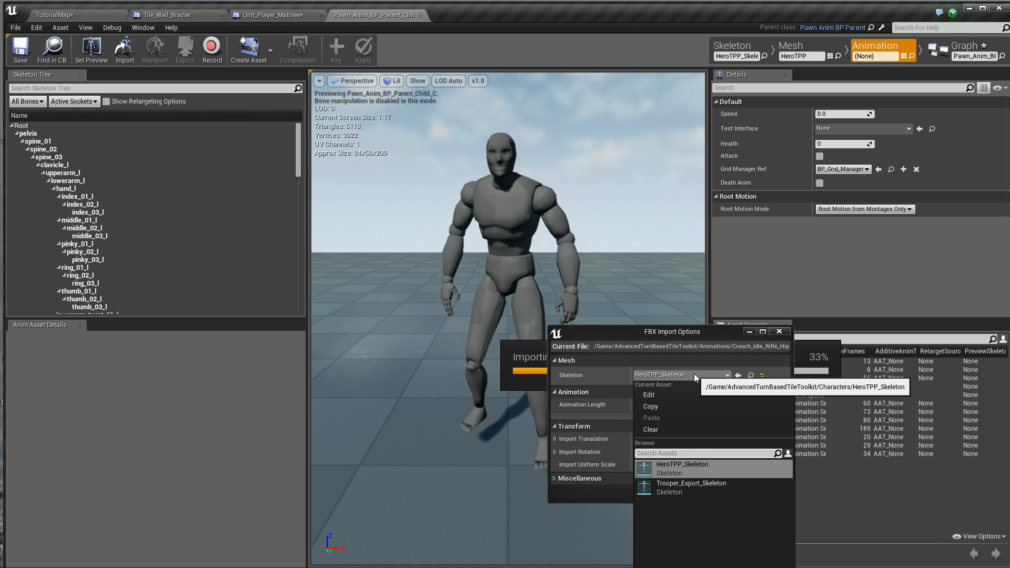
pyautogui.click(694, 470)
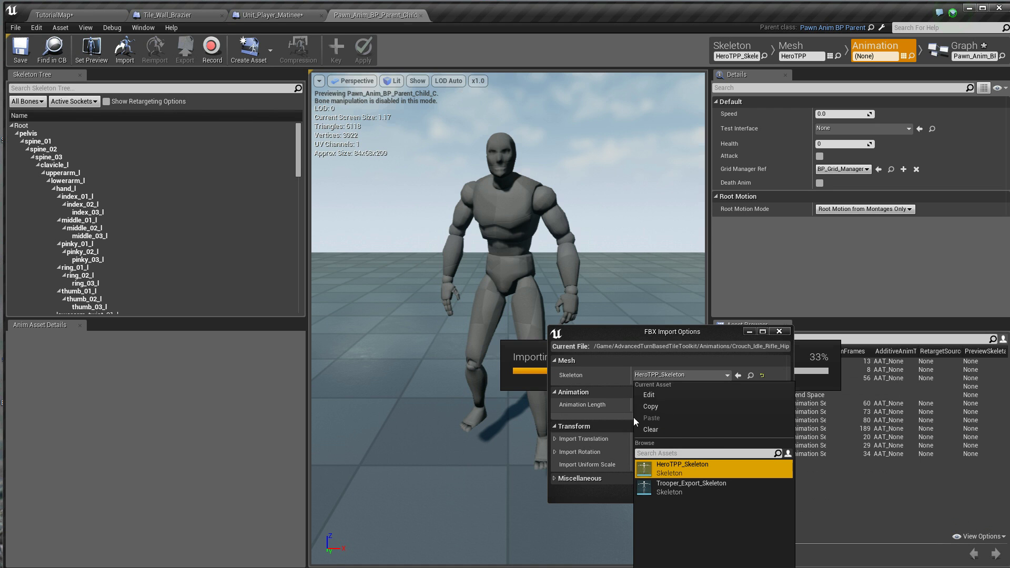
pyautogui.click(692, 374)
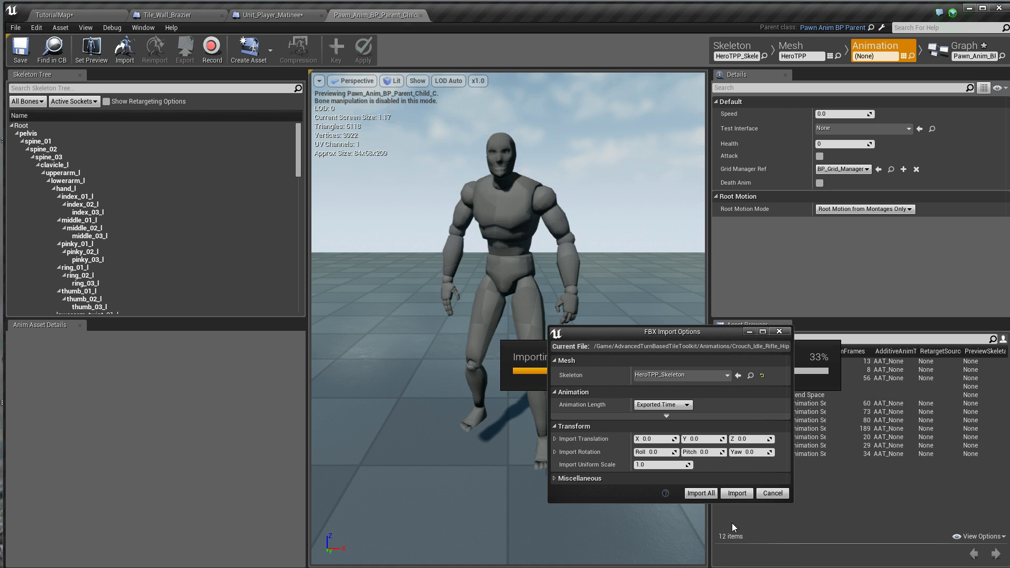
pyautogui.click(706, 494)
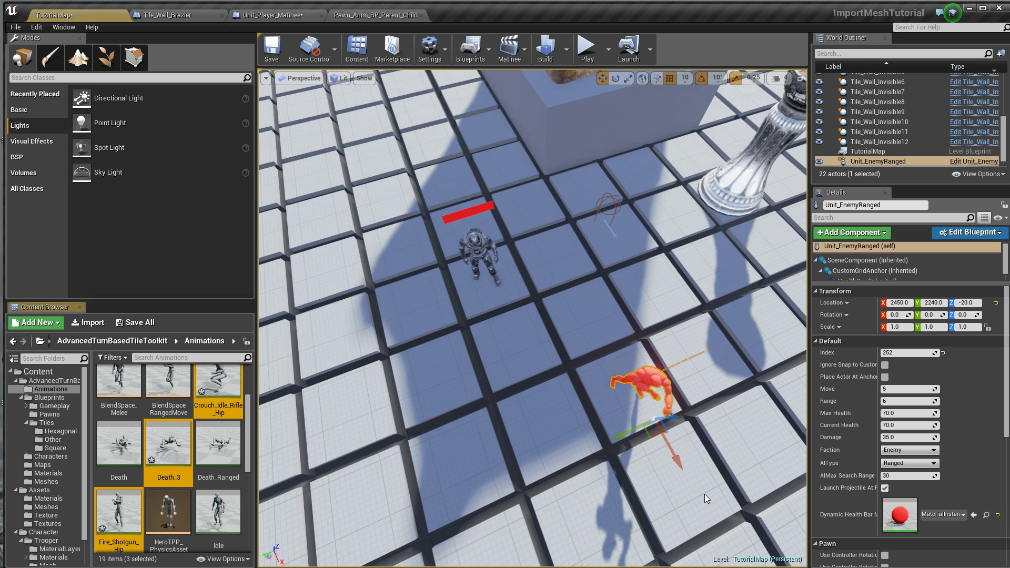
# Reopen the child animation blueprint of Pawn_Anim_BP_Parent from the Animations folder
pyautogui.moveTo(253, 413); pyautogui.dragTo(252, 485)
pyautogui.click(217, 392)
pyautogui.doubleClick(217, 392)
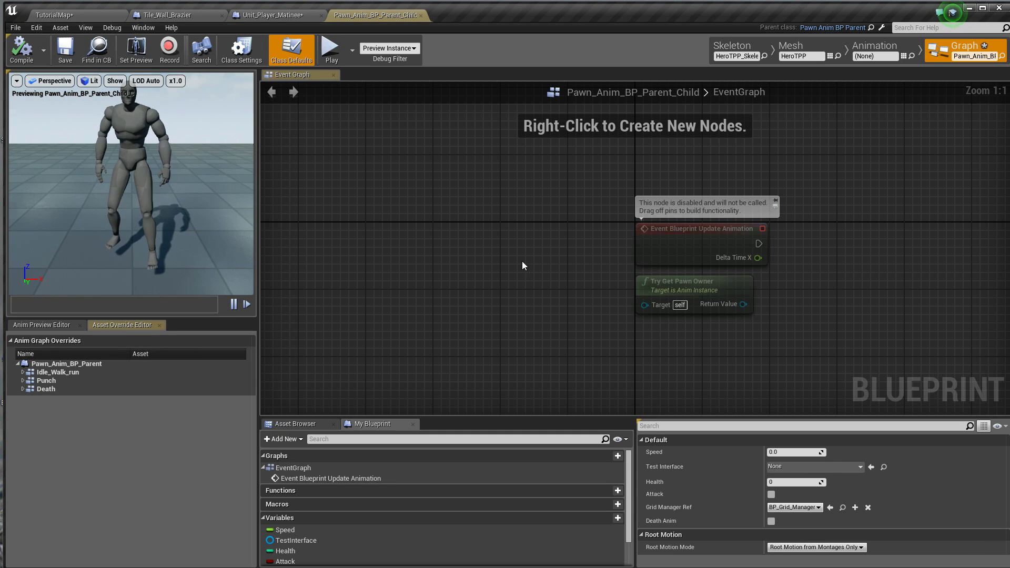
# Preview the imported Crouch_Idle_Rifle_Hip, Death_3 and Fire_Shotgun_Hip animations on the character in Animation mode
pyautogui.click(884, 47)
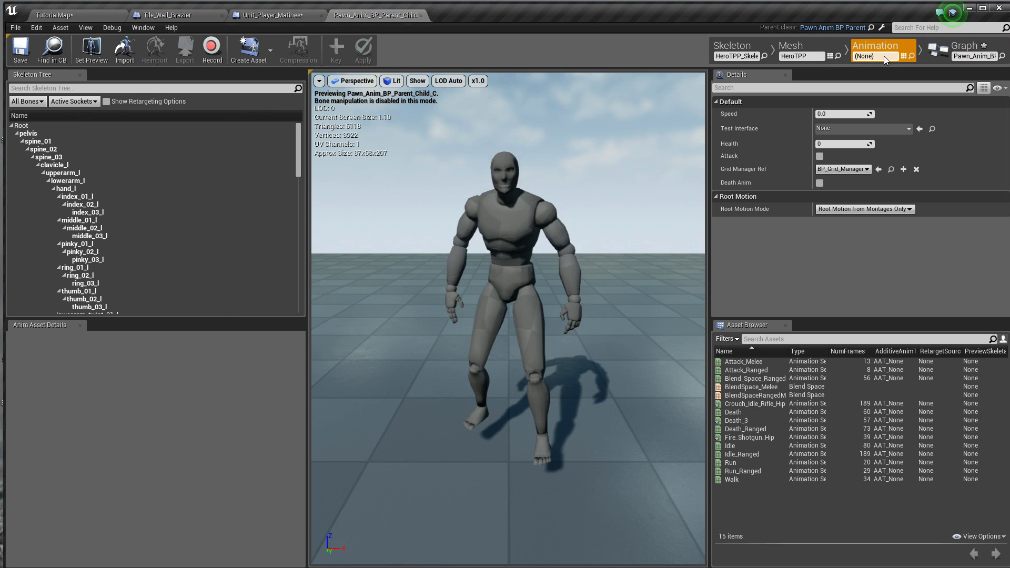
pyautogui.doubleClick(763, 404)
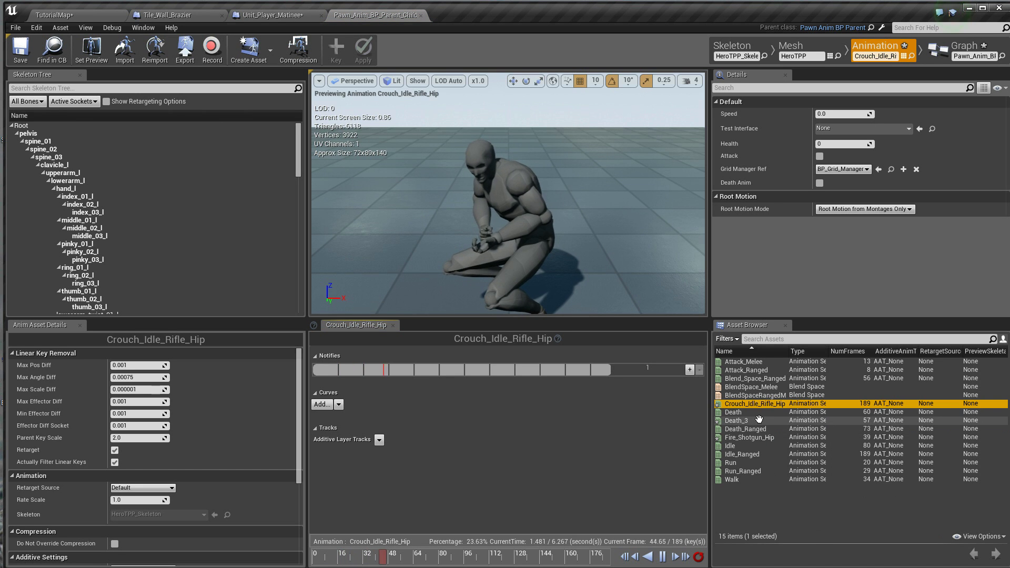
pyautogui.doubleClick(760, 420)
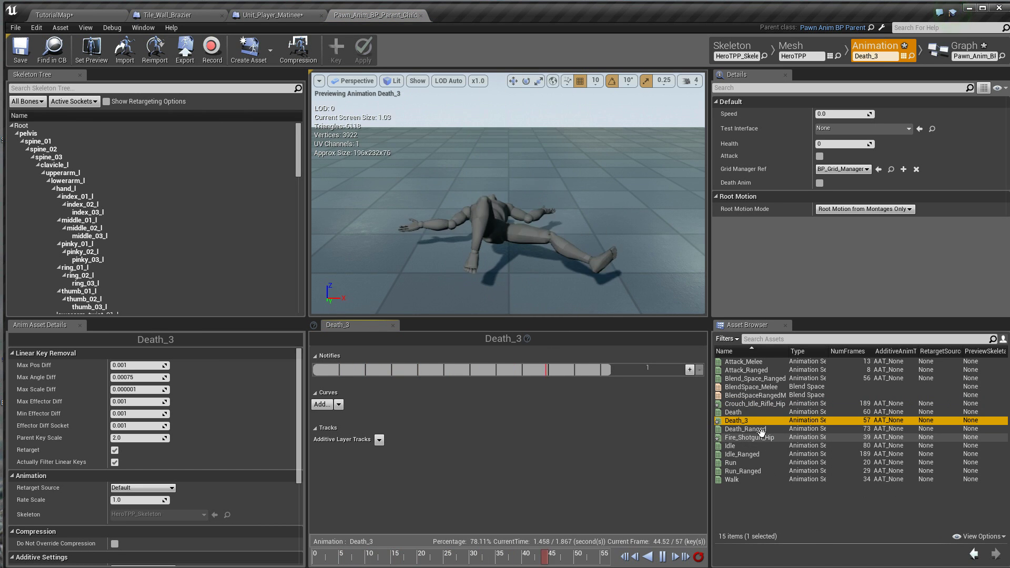
pyautogui.doubleClick(761, 437)
pyautogui.moveTo(591, 230); pyautogui.dragTo(606, 187, button='right')
pyautogui.moveTo(519, 213)
pyautogui.mouseDown(button='right')
pyautogui.moveTo(505, 211)
pyautogui.moveTo(518, 213)
pyautogui.mouseUp(button='right')
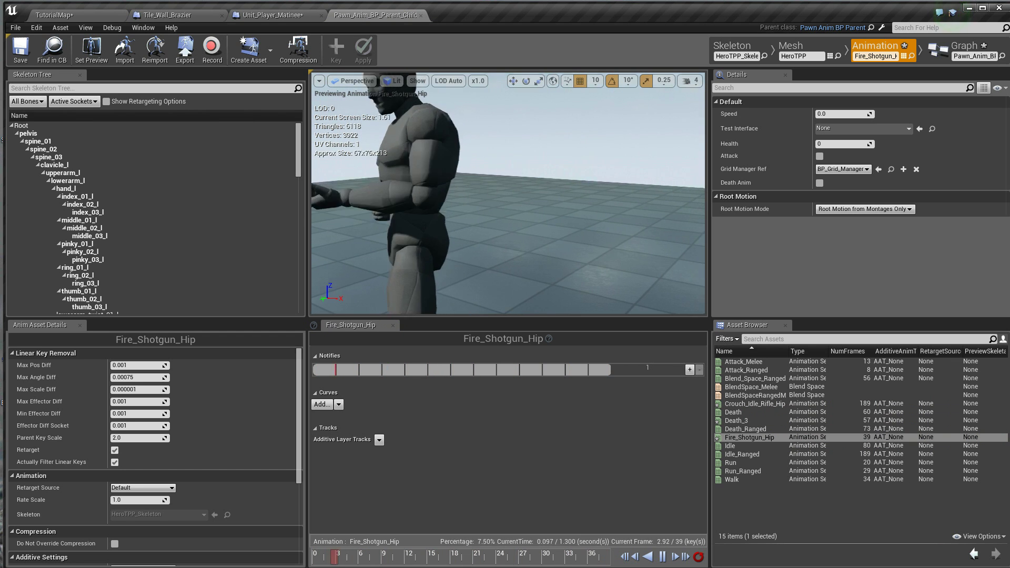
pyautogui.click(737, 421)
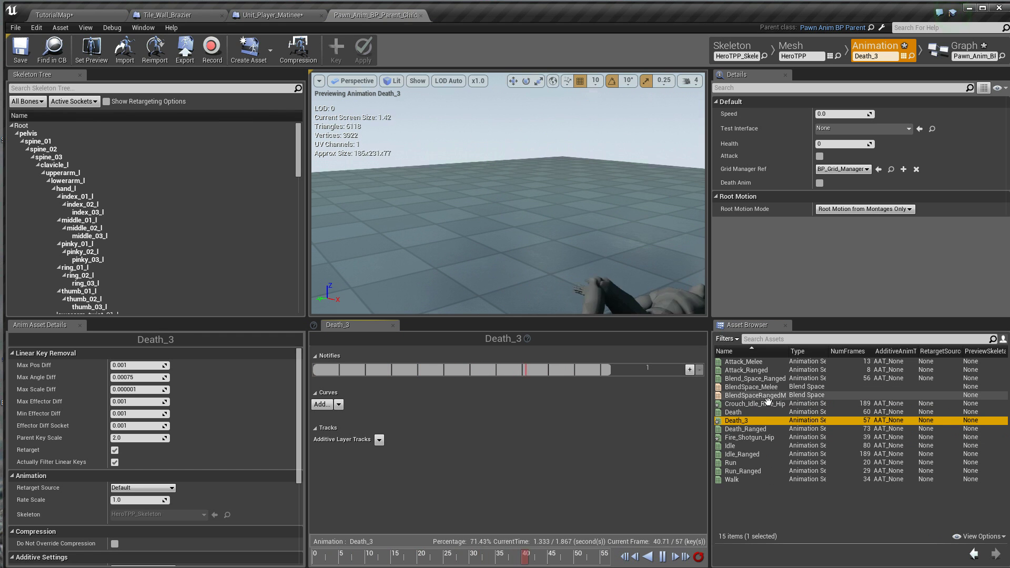
pyautogui.click(778, 405)
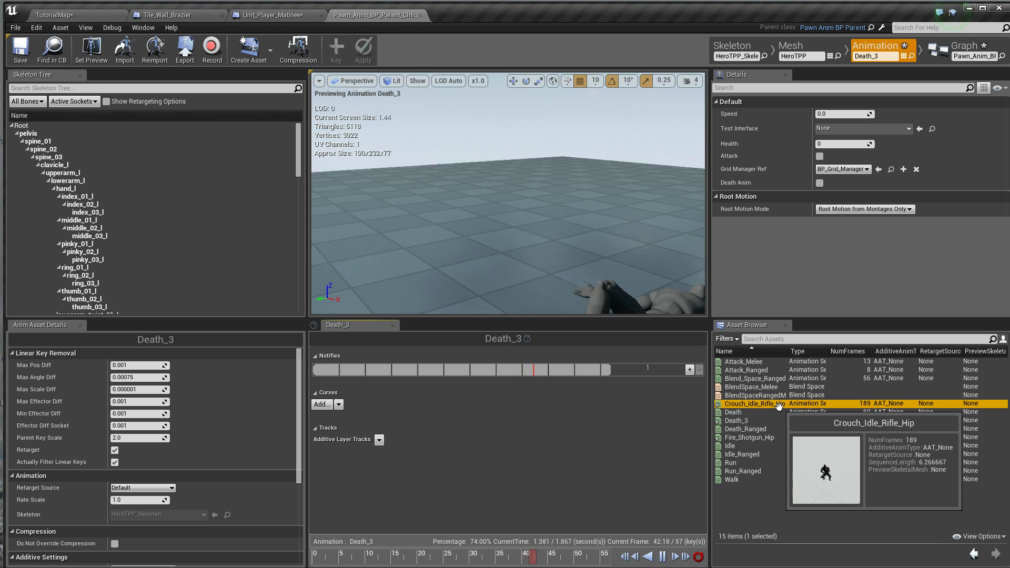
pyautogui.moveTo(548, 211); pyautogui.dragTo(527, 226, button='right')
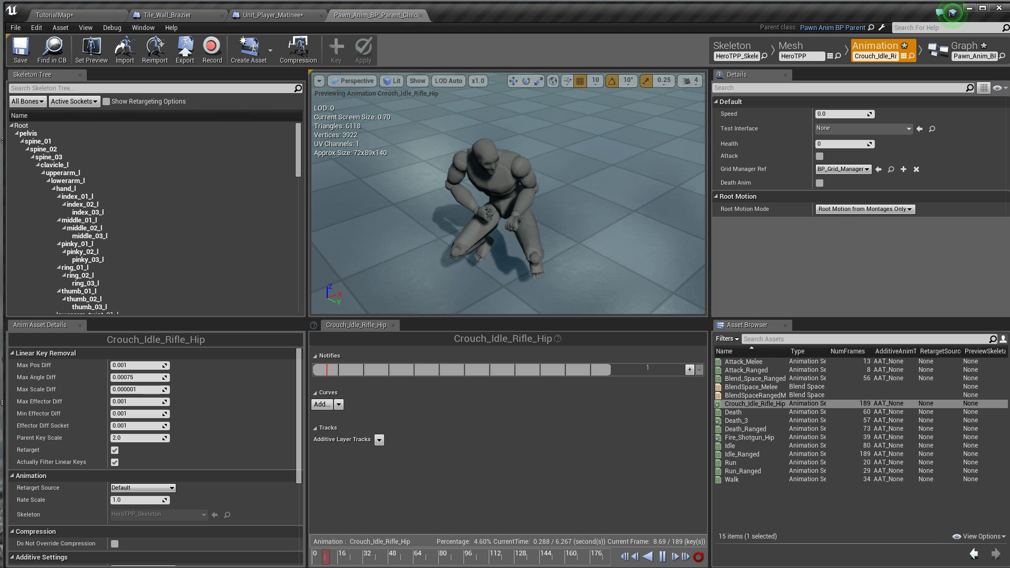
# In the child blueprint's asset overrides, replace the Punch state's Play Attack_Melee animation with Fire_Shotgun_Hip
pyautogui.click(982, 49)
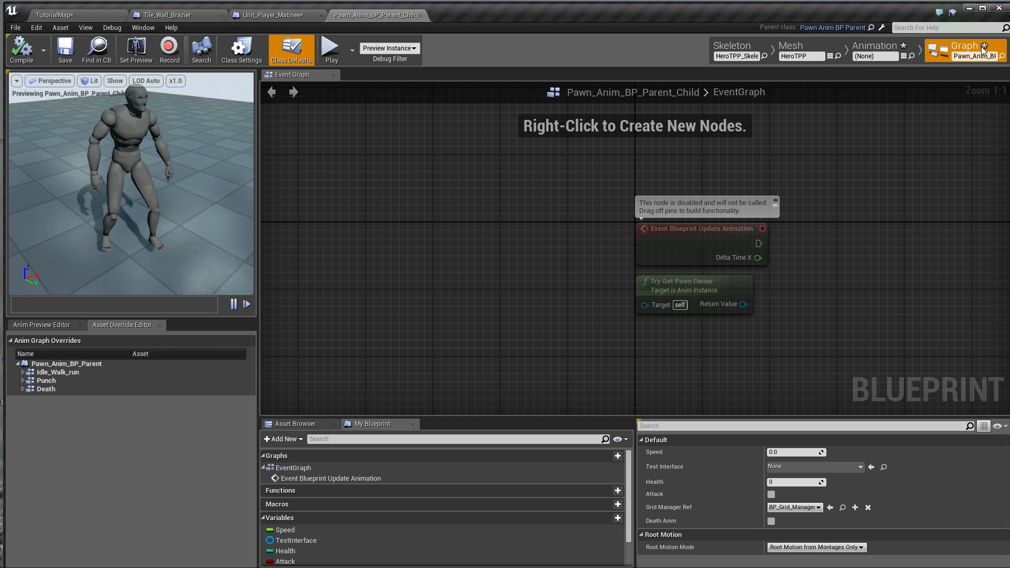
pyautogui.click(23, 381)
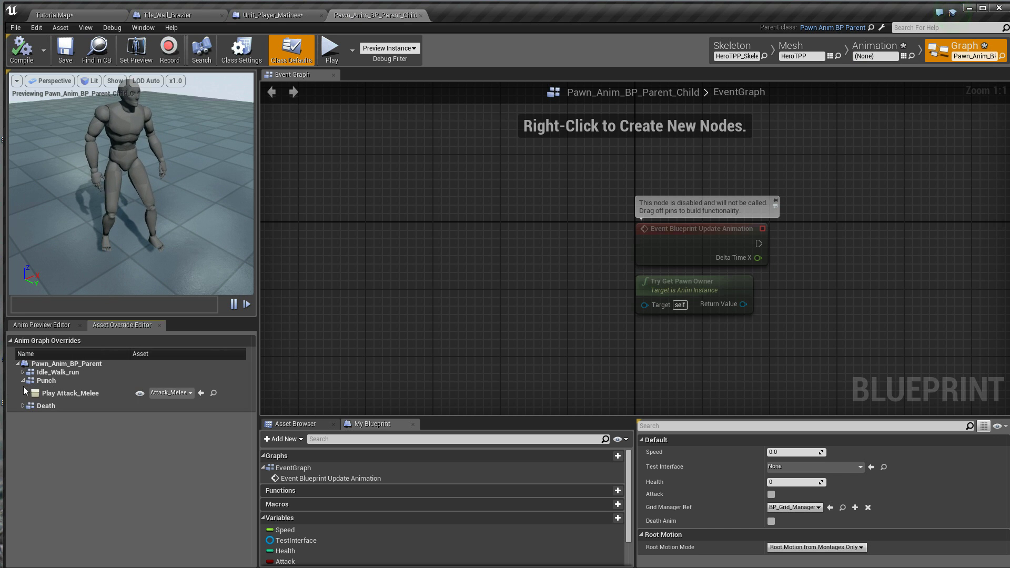
pyautogui.click(23, 406)
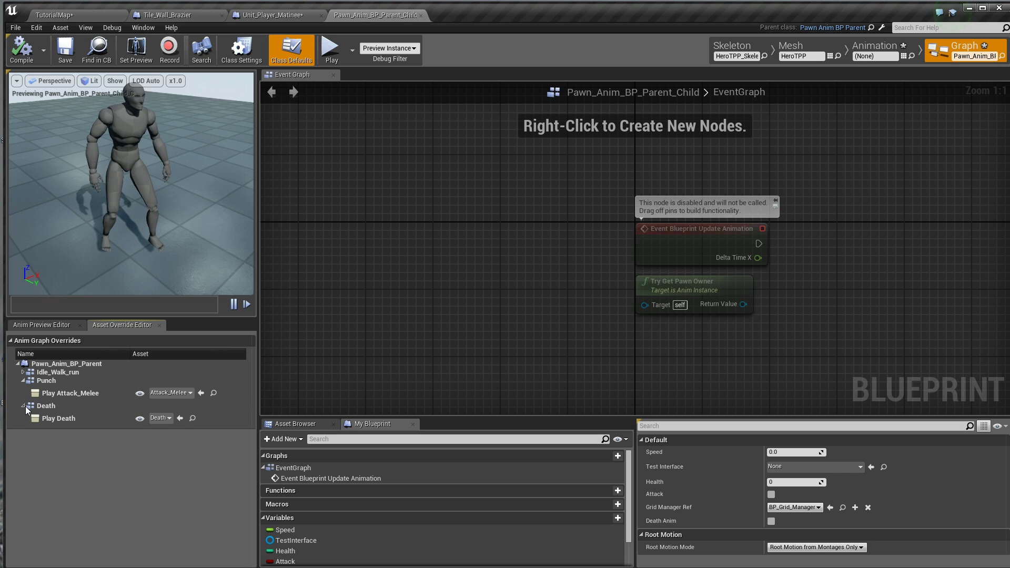
pyautogui.click(183, 394)
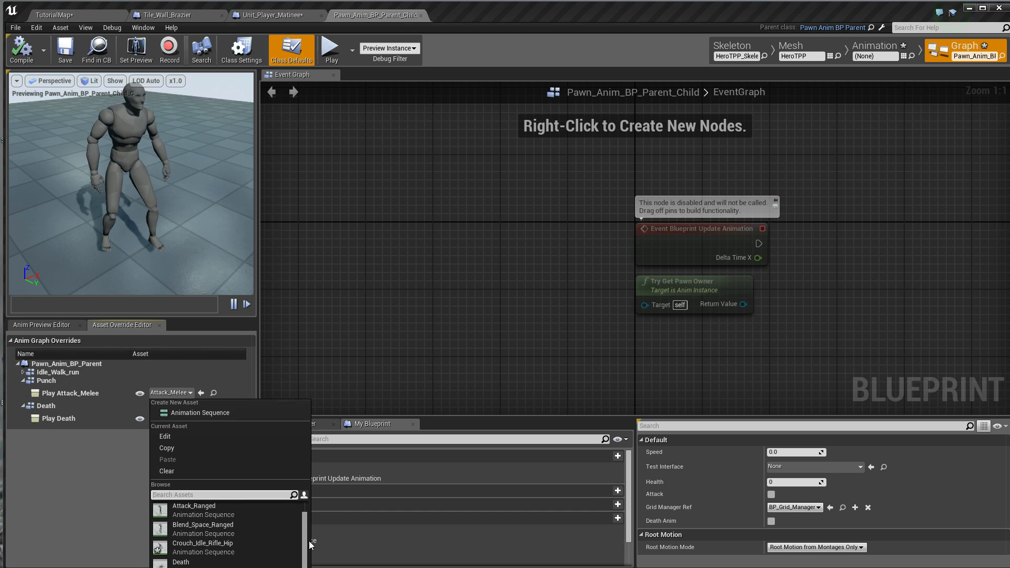
pyautogui.scroll(-3, 304, 529)
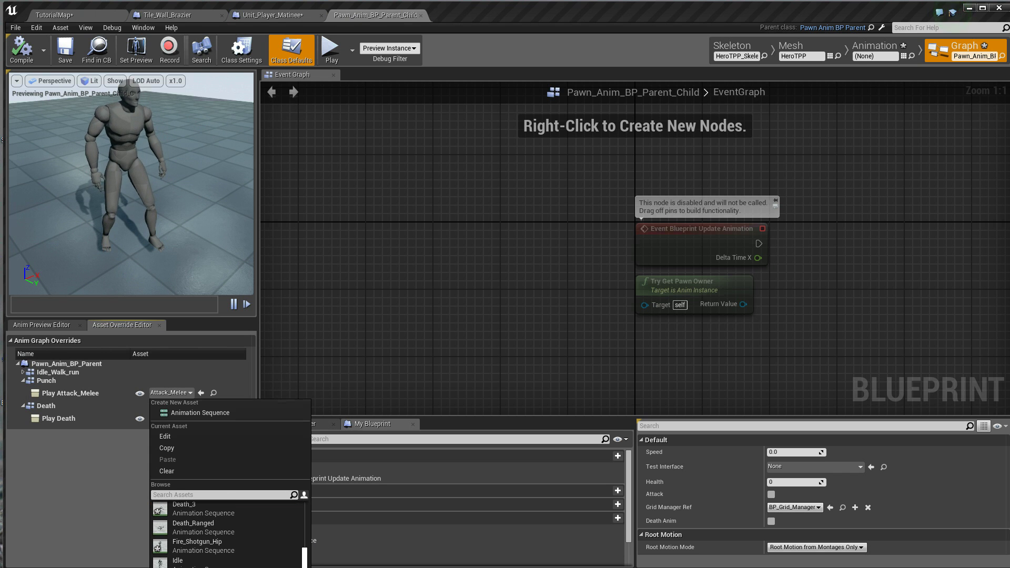
pyautogui.click(232, 543)
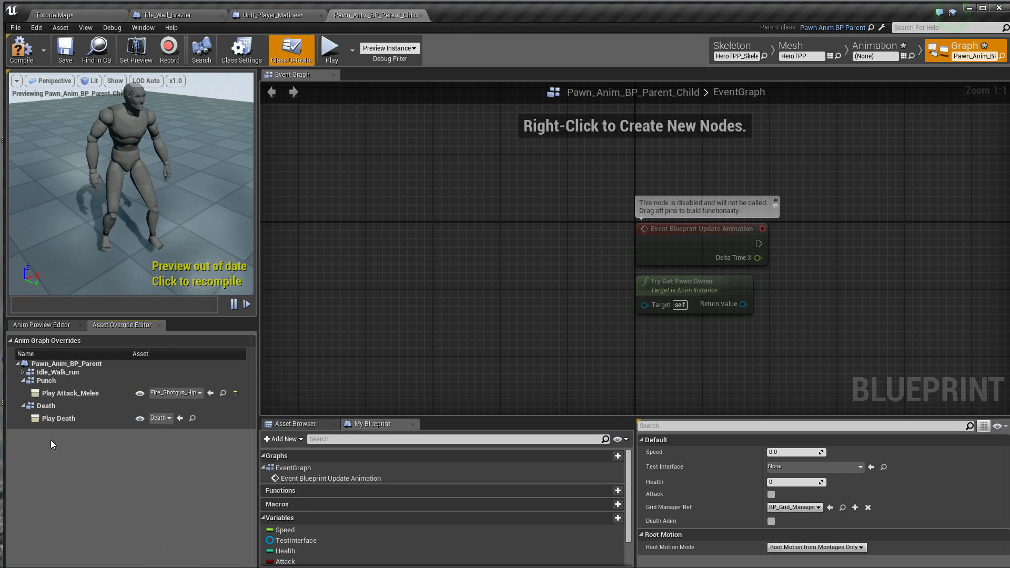
# Override the Death state's Play Death animation with Death_3 and compile the child animation blueprint
pyautogui.click(158, 419)
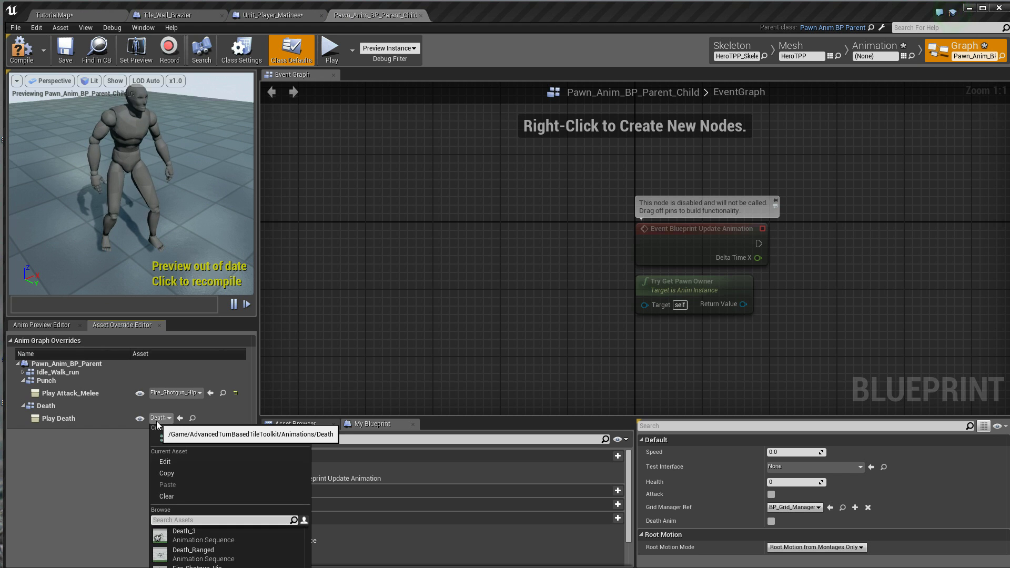
pyautogui.click(232, 535)
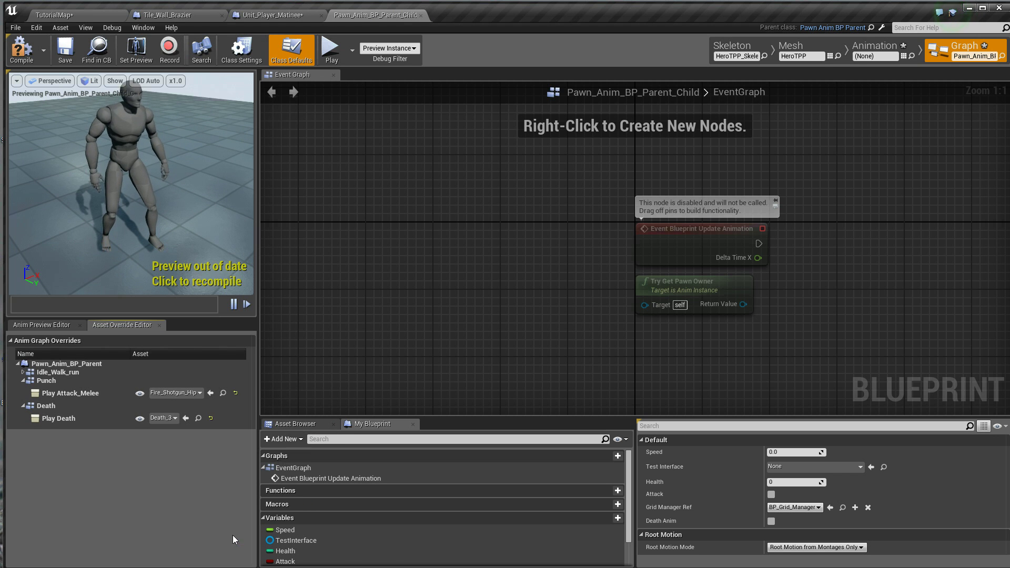
pyautogui.click(24, 372)
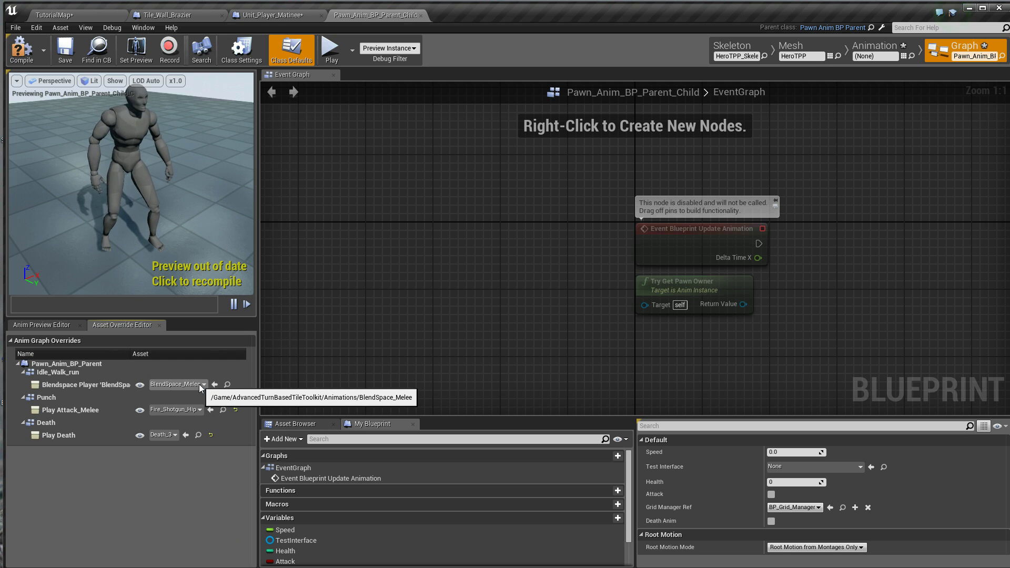
pyautogui.click(23, 50)
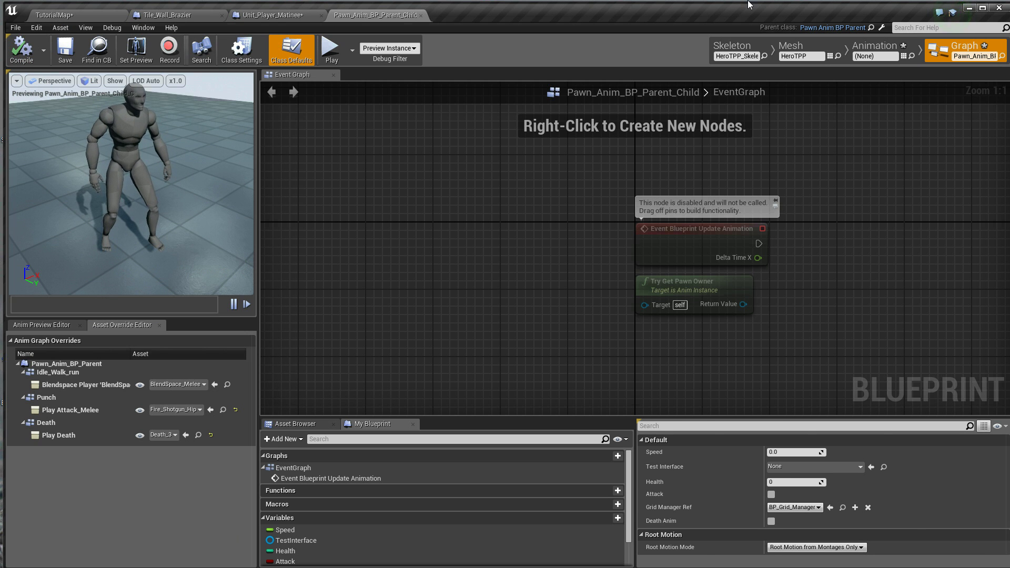
# Duplicate the BlendSpace_Melee blend space in the level editor's Animations folder, accepting the suggested name
pyautogui.click(52, 16)
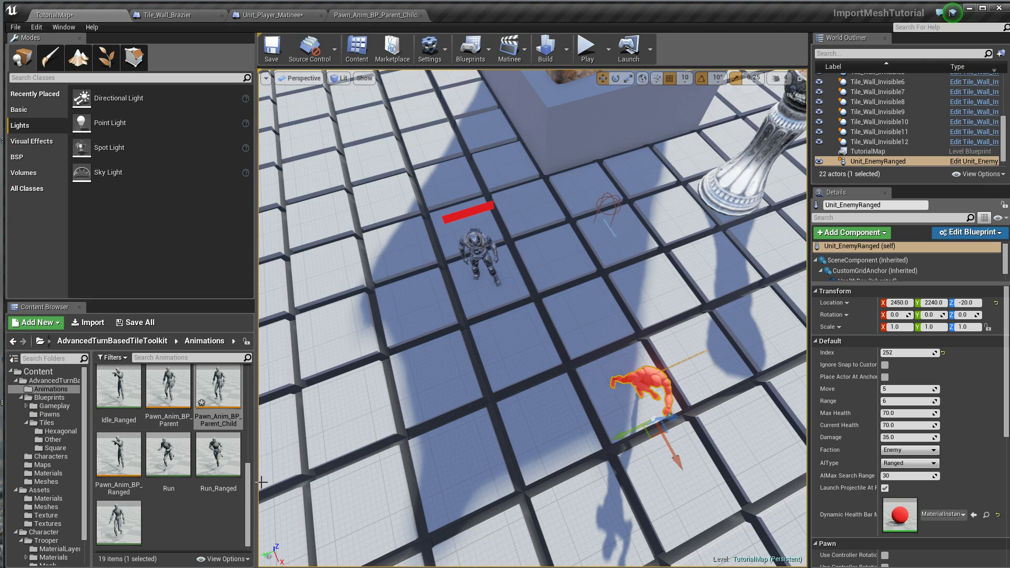
pyautogui.moveTo(254, 436); pyautogui.dragTo(247, 383)
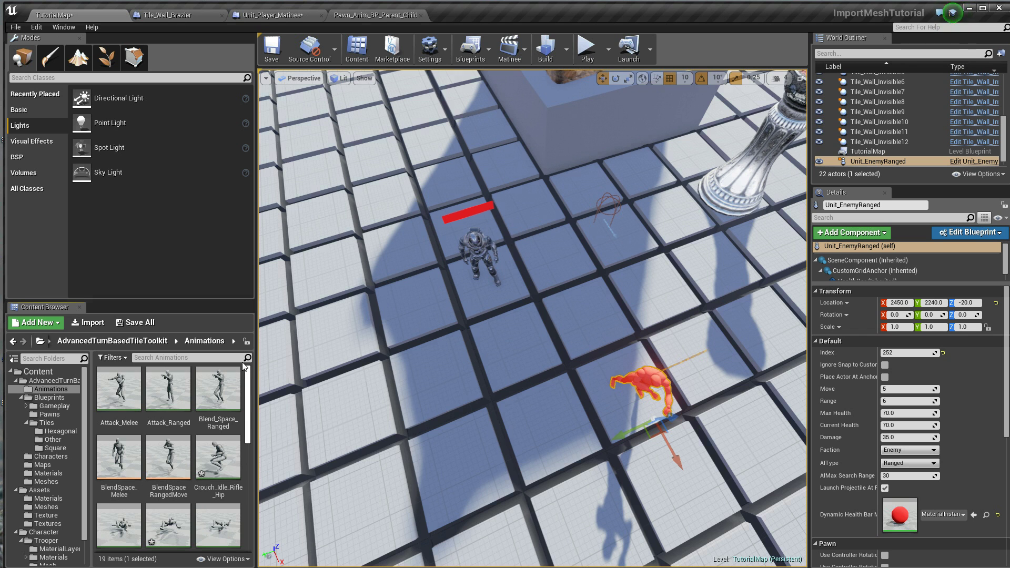
pyautogui.scroll(-5, 237, 462)
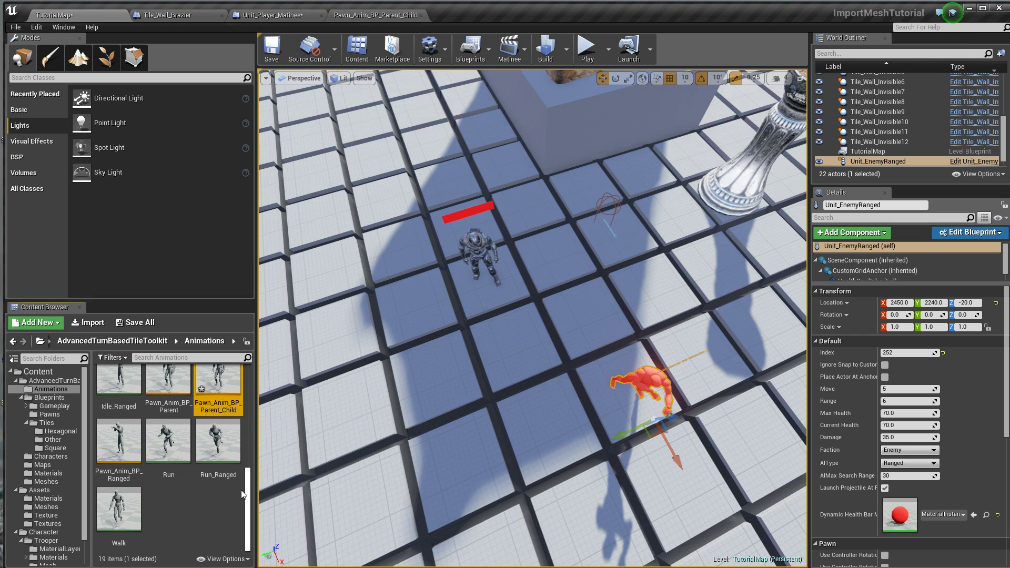
pyautogui.scroll(3, 239, 474)
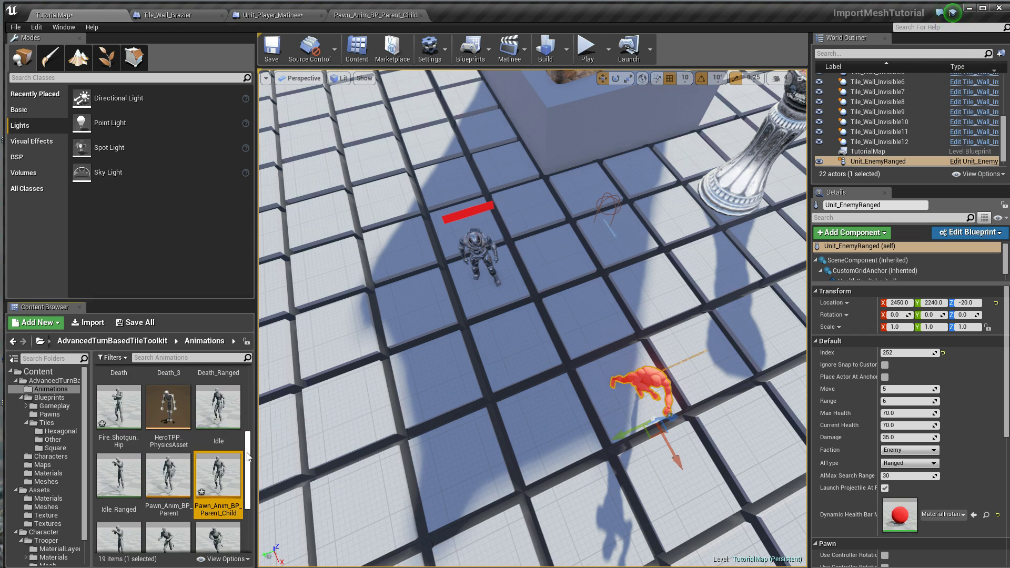
pyautogui.moveTo(256, 434); pyautogui.dragTo(268, 377)
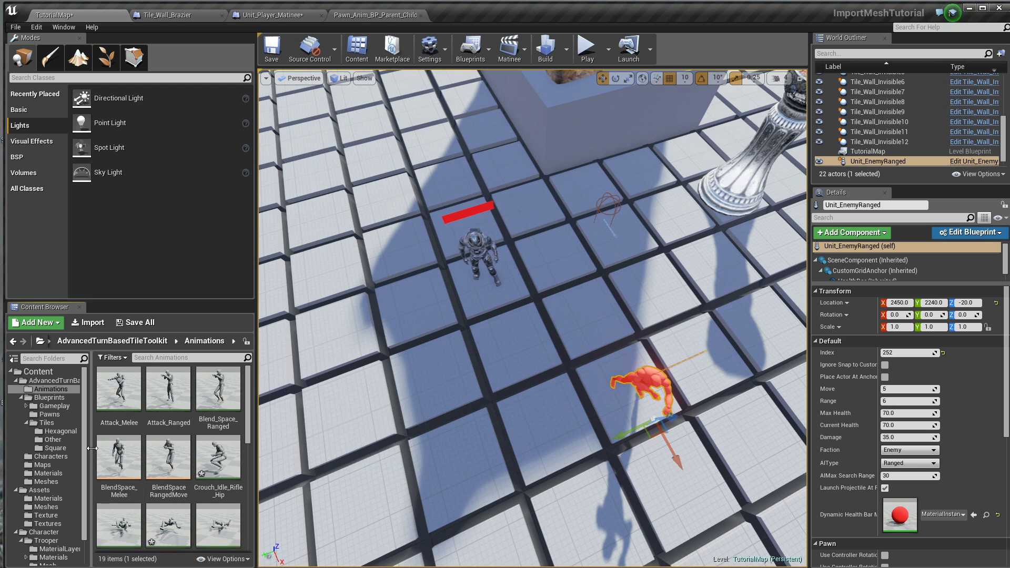
pyautogui.rightClick(113, 451)
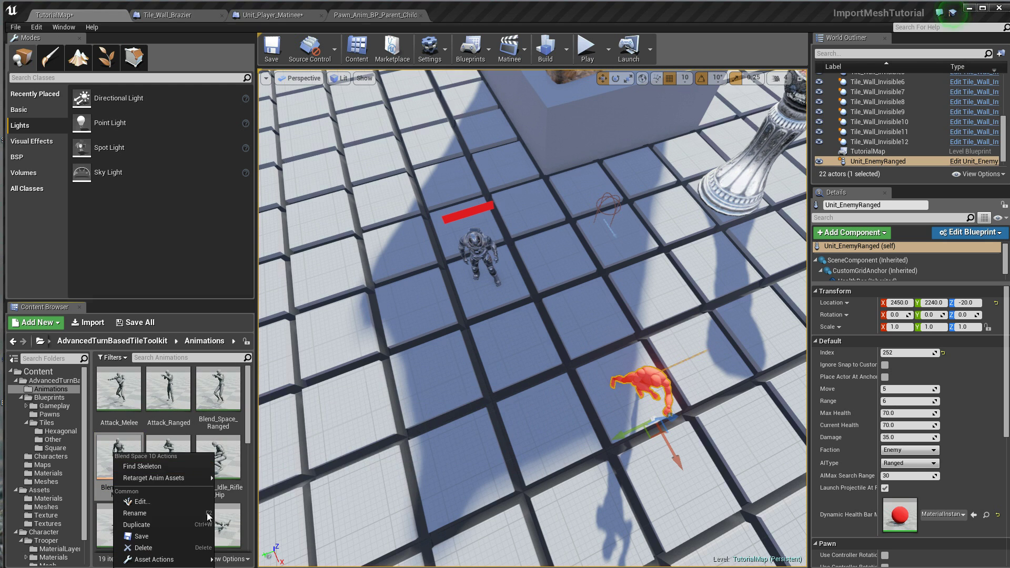
pyautogui.click(177, 527)
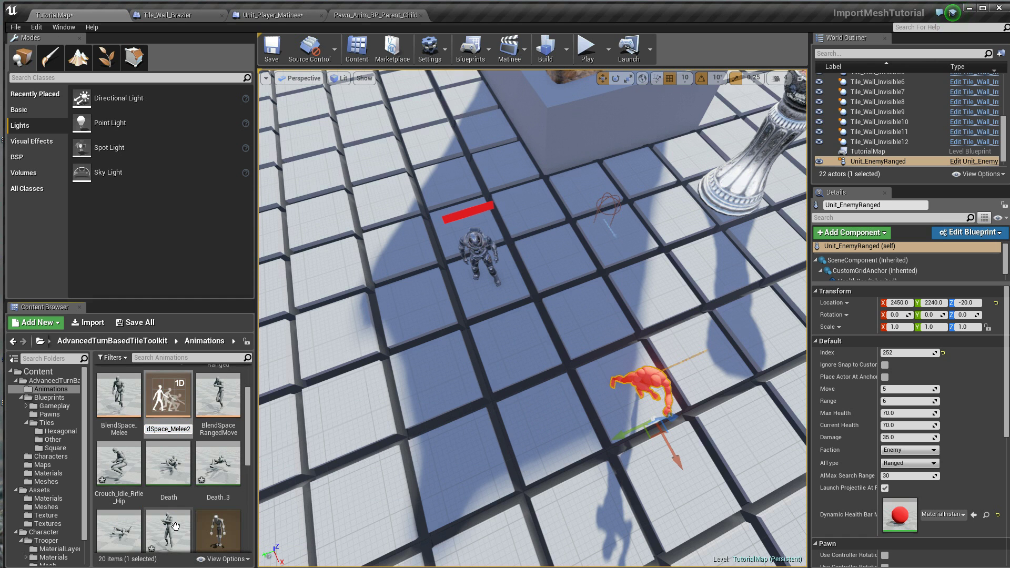
pyautogui.press('Return')
# Open BlendSpace_Melee2, place Crouch_Idle_Rifle_Hip on the sample point at speed 0 in place of Idle, and save the blend space
pyautogui.doubleClick(170, 397)
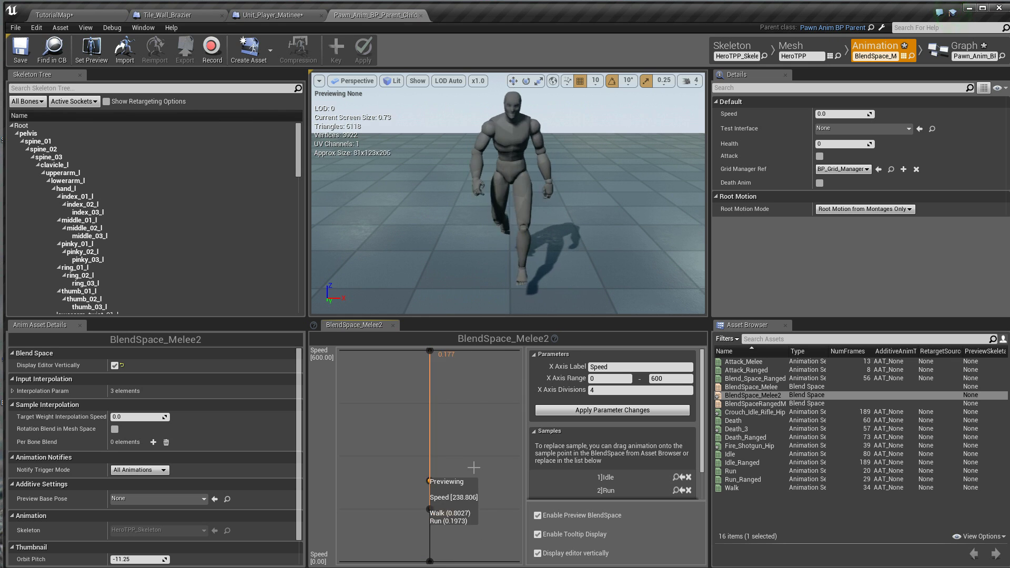
pyautogui.click(611, 376)
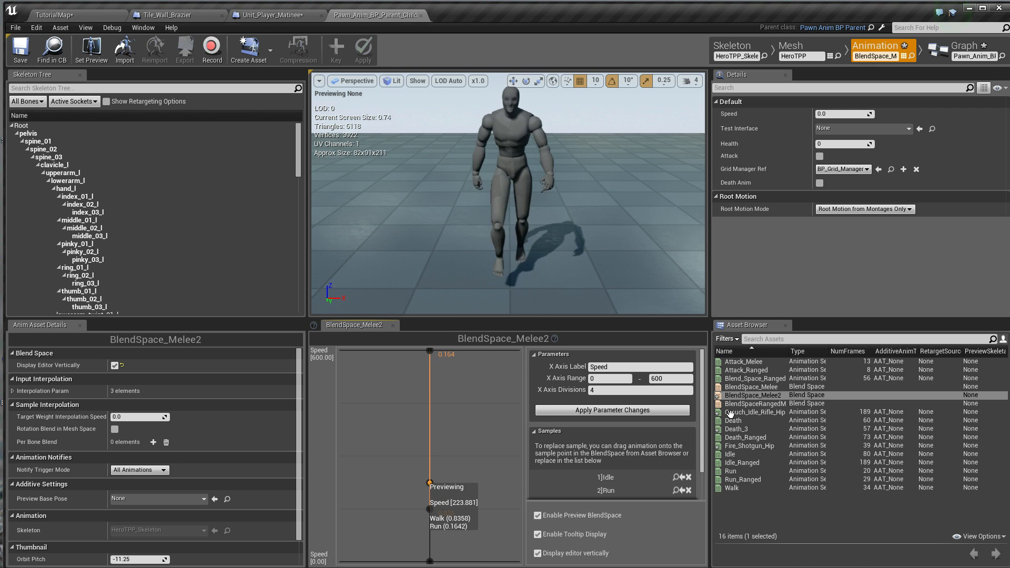
pyautogui.click(782, 446)
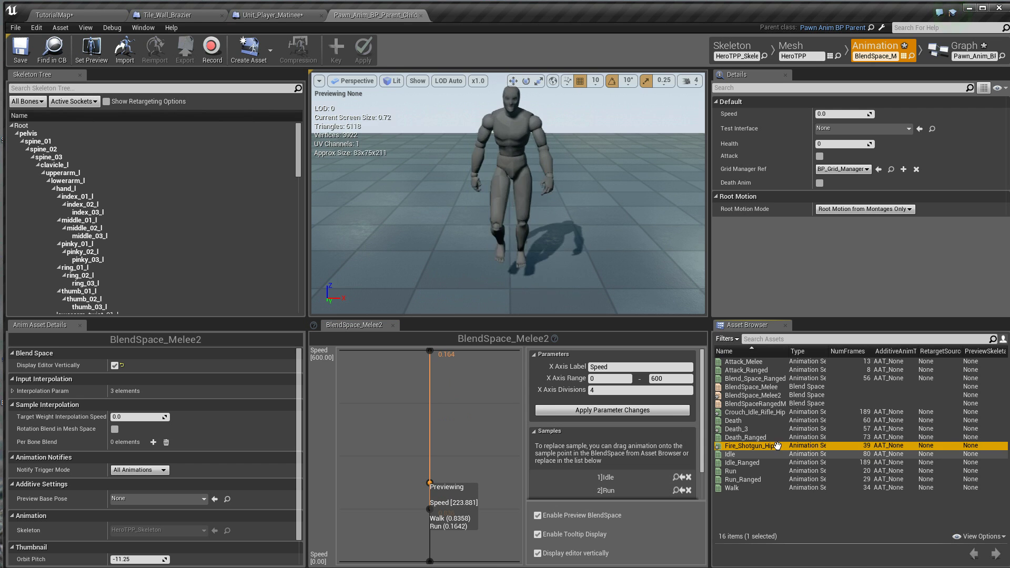
pyautogui.click(773, 413)
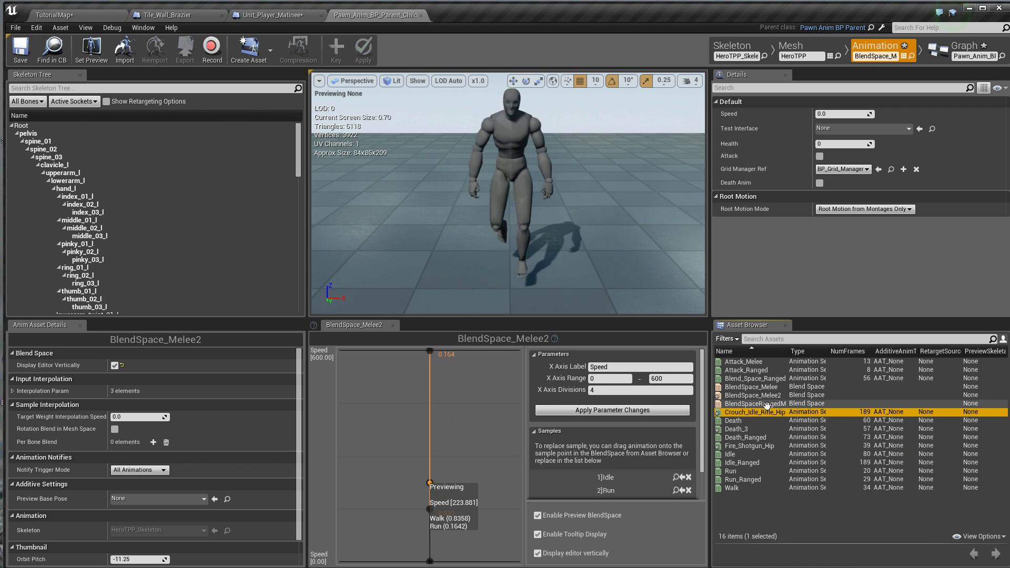
pyautogui.moveTo(785, 415); pyautogui.dragTo(451, 562)
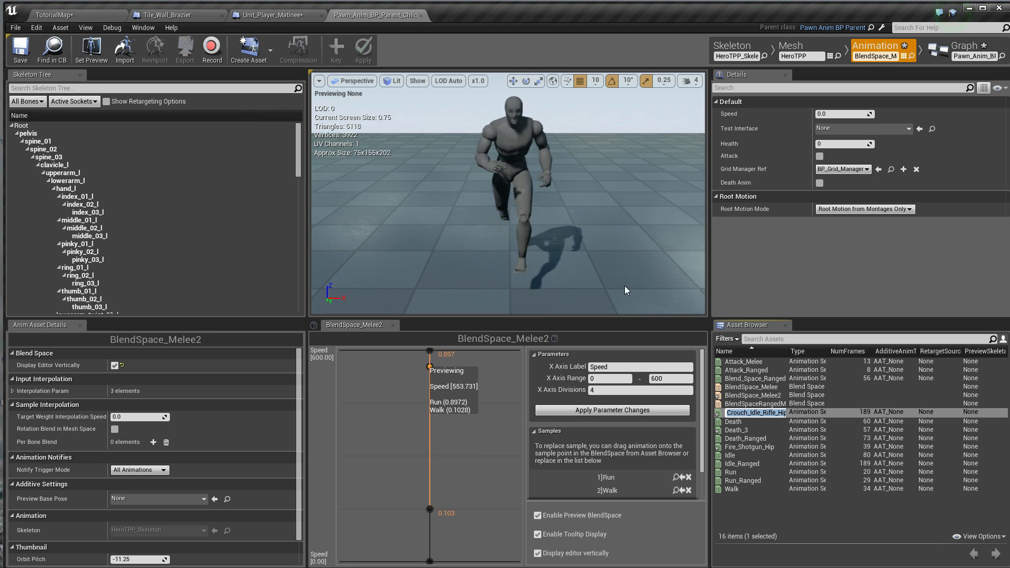
pyautogui.click(26, 48)
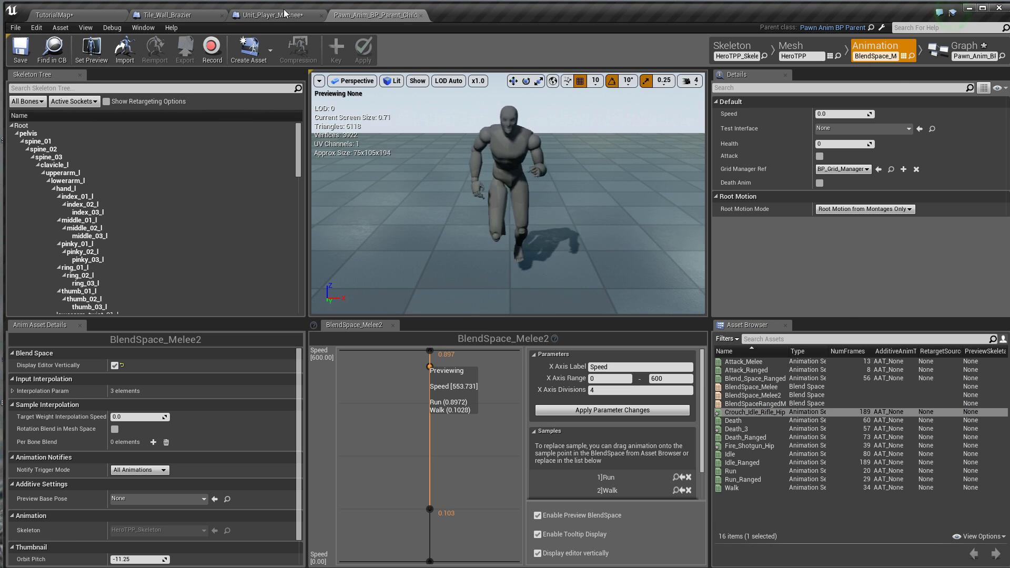
# Return to the Animations folder in the level editor and reopen Pawn_Anim_BP_Parent_Child
pyautogui.click(284, 15)
pyautogui.click(164, 15)
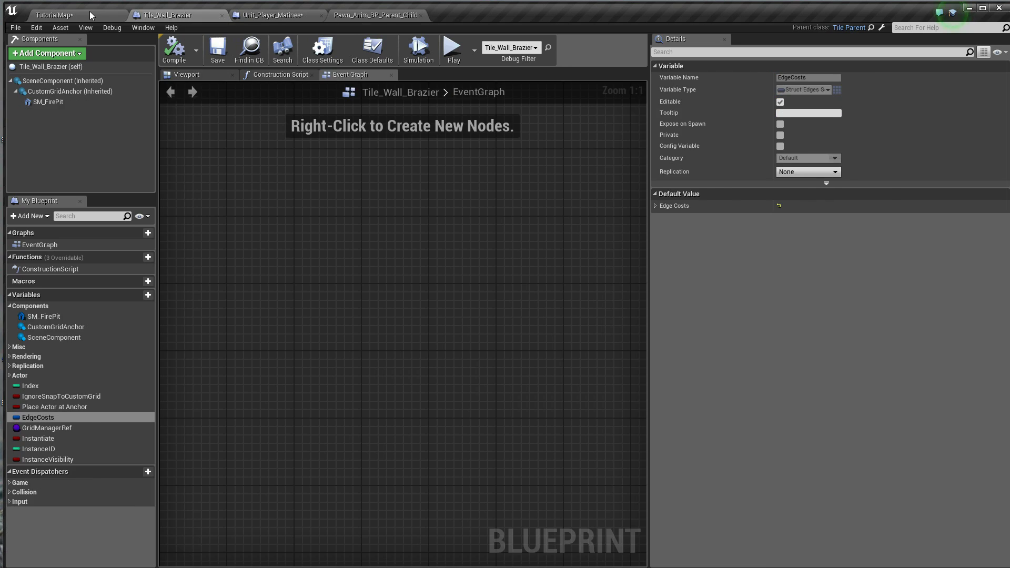
pyautogui.click(103, 12)
pyautogui.moveTo(250, 441); pyautogui.dragTo(244, 485)
pyautogui.scroll(-2, 158, 473)
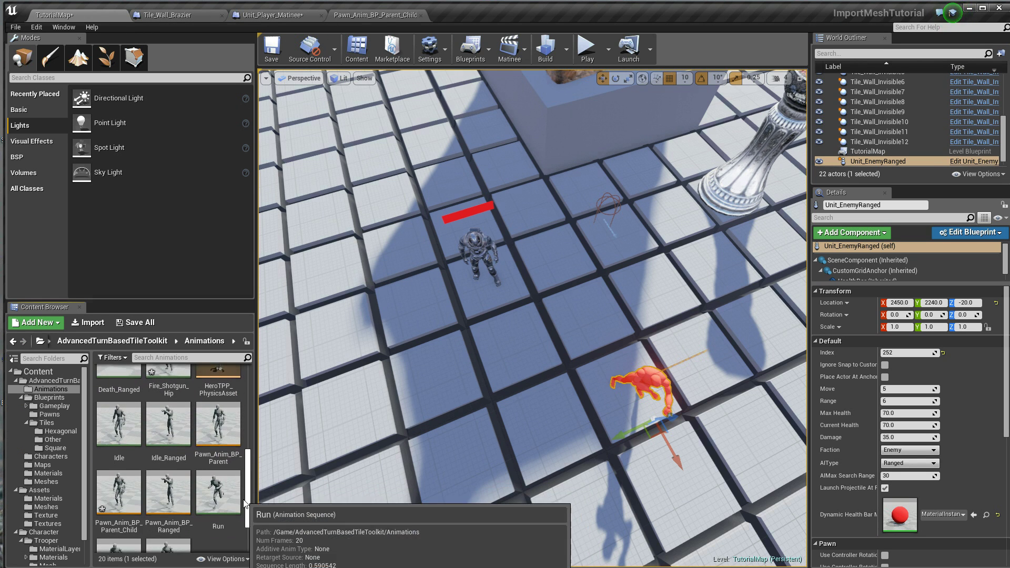
pyautogui.click(128, 470)
pyautogui.doubleClick(129, 470)
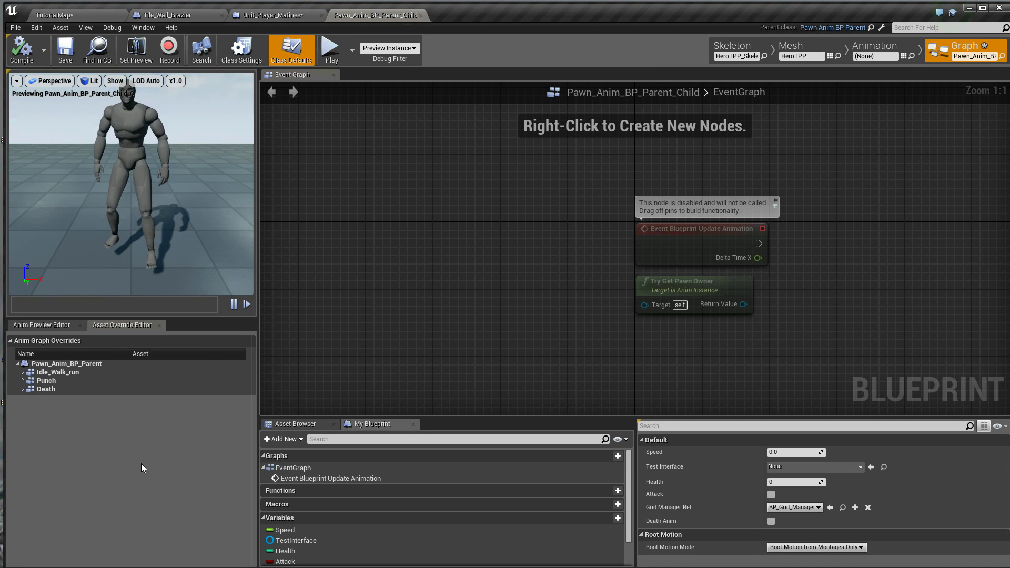
# Override the Idle_Walk_run state's blend space with BlendSpace_Melee2 and compile the child animation blueprint
pyautogui.click(23, 373)
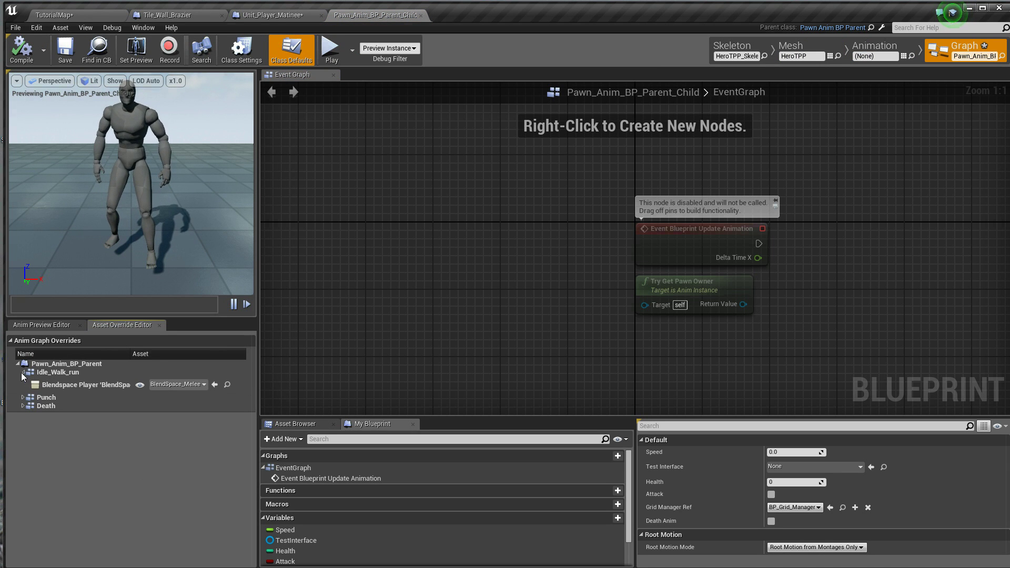
pyautogui.click(179, 385)
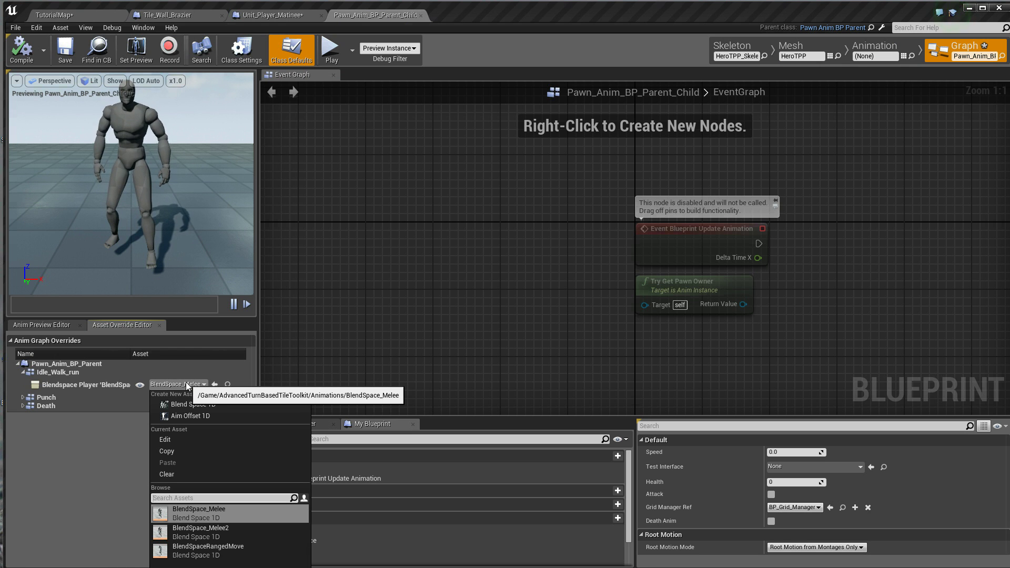
pyautogui.click(210, 534)
pyautogui.click(21, 50)
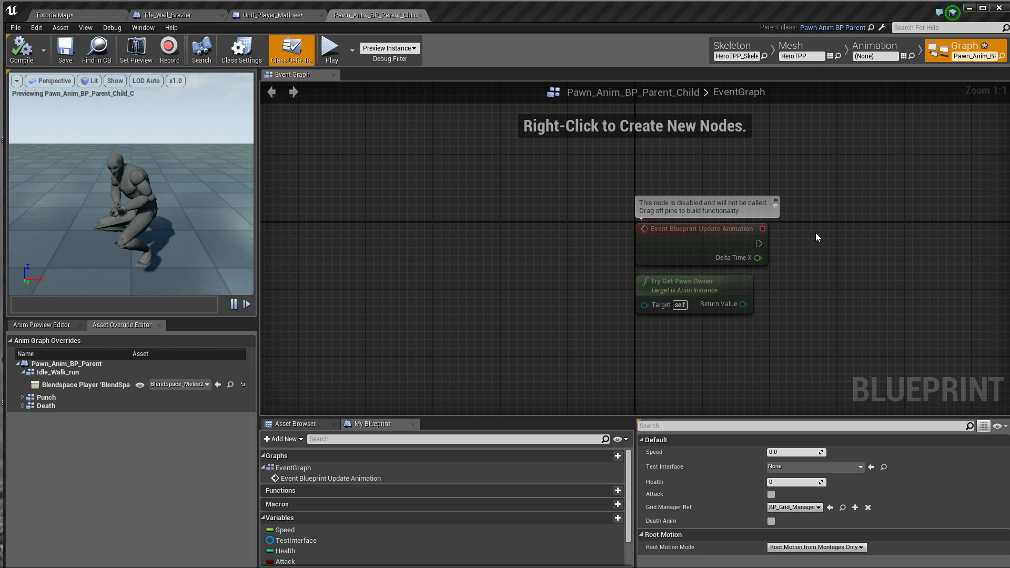
# Assign Pawn_Anim_BP_Parent_Child as the animation blueprint class of the skeletal mesh in Unit_Player_Matinee
pyautogui.click(267, 16)
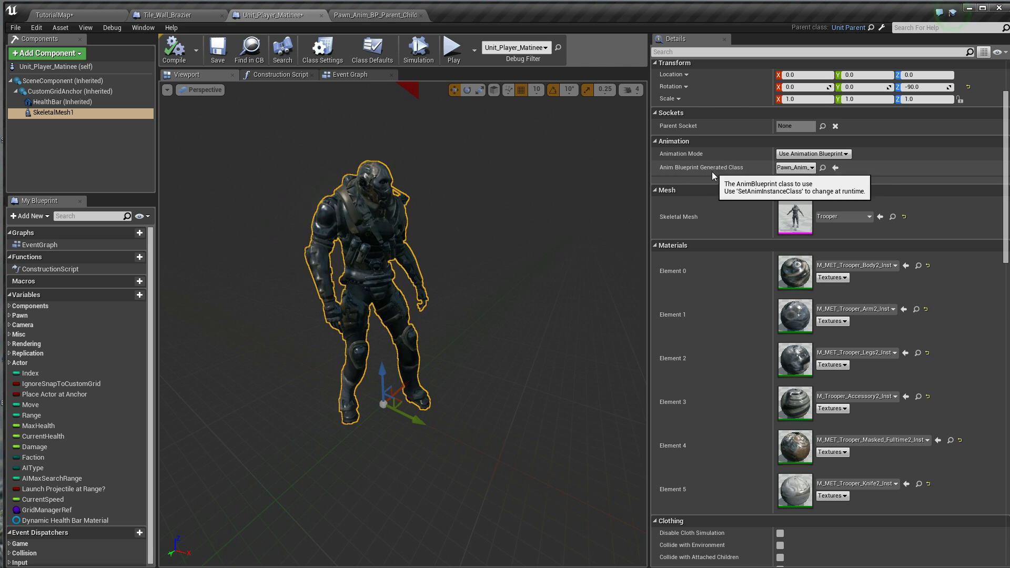
pyautogui.click(802, 169)
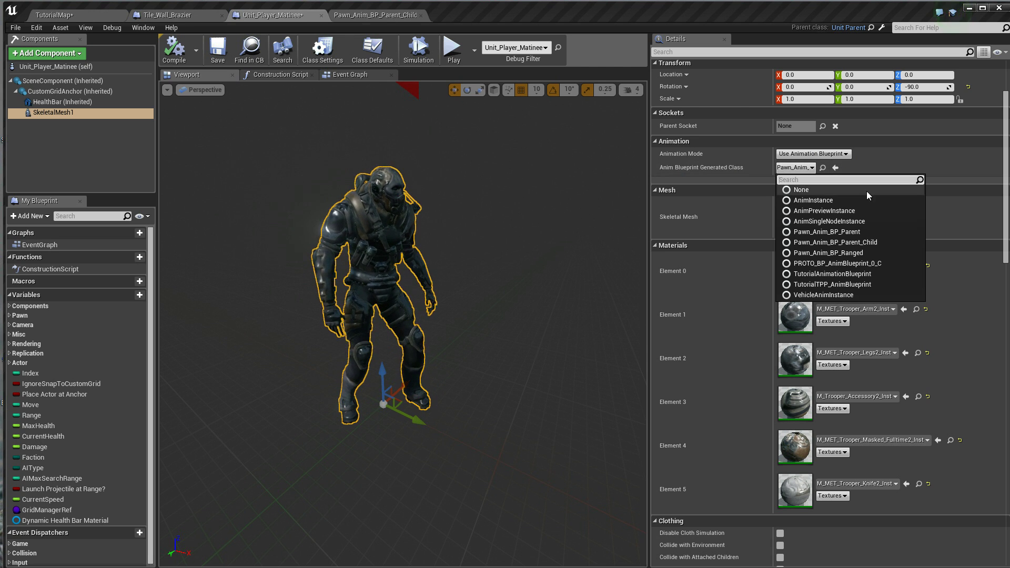
pyautogui.click(889, 241)
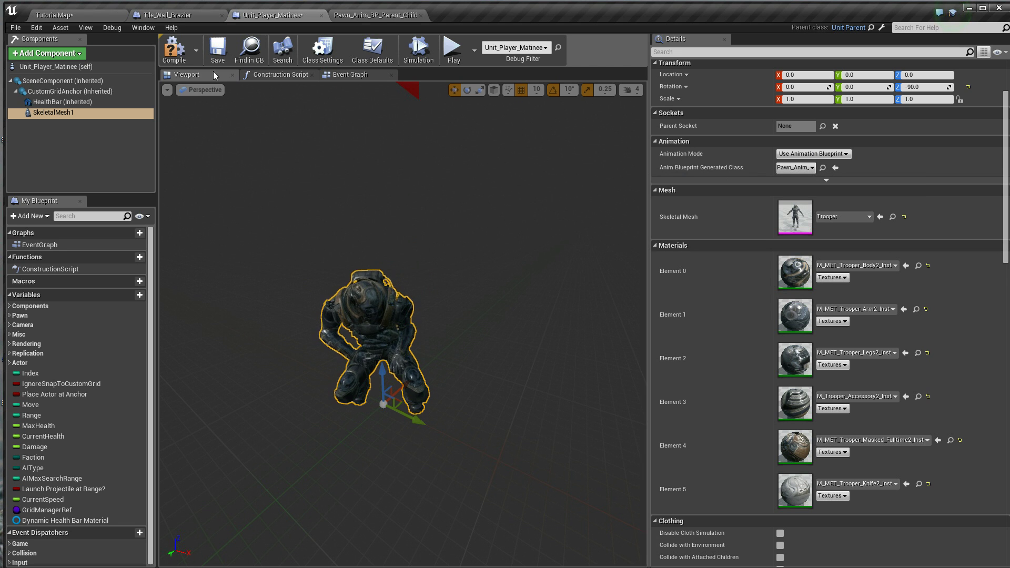
# Play-test TutorialMap, sending the Trooper toward the enemy to check its idle and attack animations, and stop playing
pyautogui.click(61, 16)
pyautogui.moveTo(533, 315); pyautogui.dragTo(532, 294, button='right')
pyautogui.click(647, 284)
pyautogui.press('f')
pyautogui.click(585, 46)
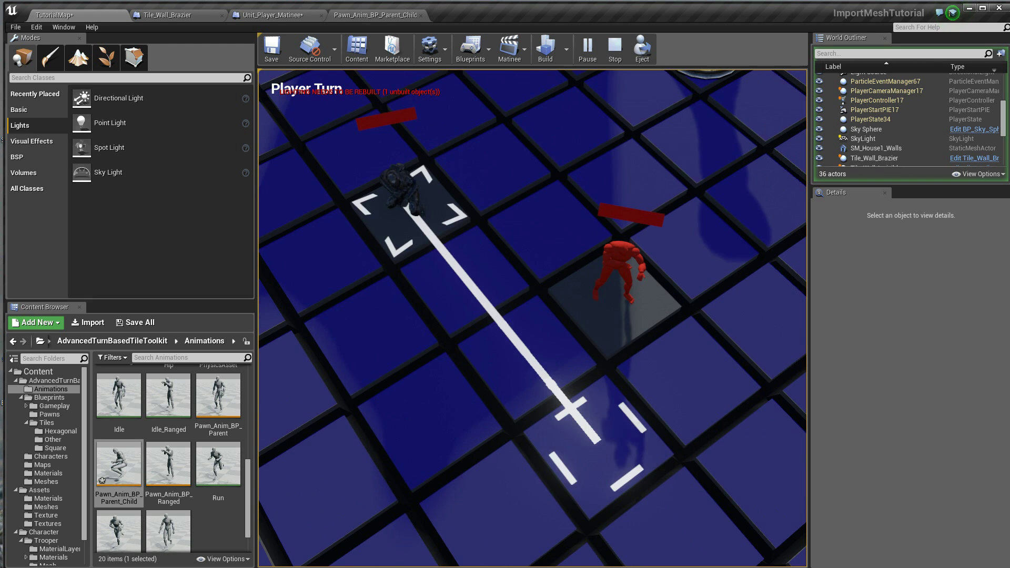
pyautogui.click(597, 442)
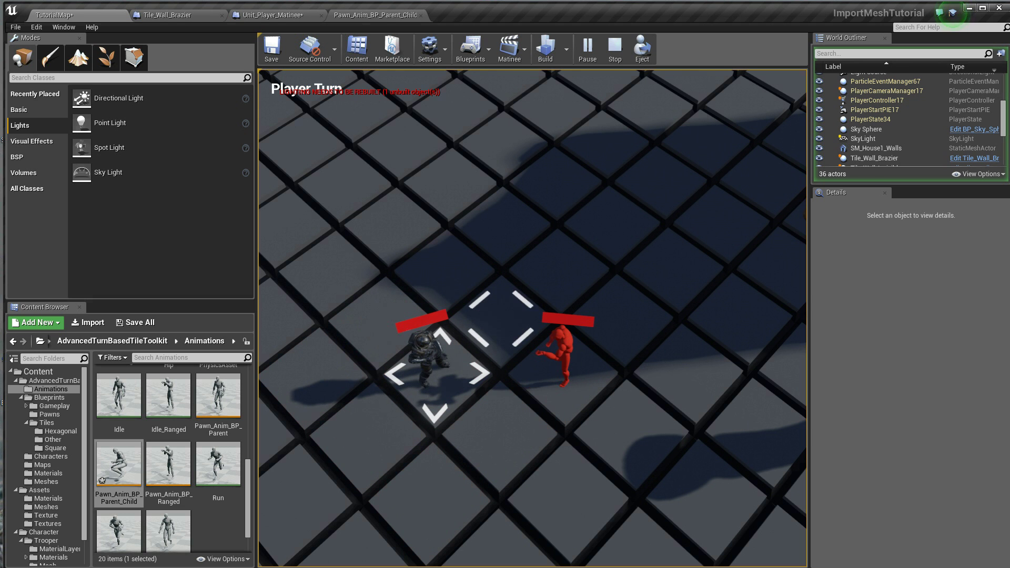
pyautogui.moveTo(495, 300); pyautogui.dragTo(463, 300, button='middle')
pyautogui.scroll(4, 474, 285)
pyautogui.scroll(-4, 474, 285)
pyautogui.scroll(-1, 466, 306)
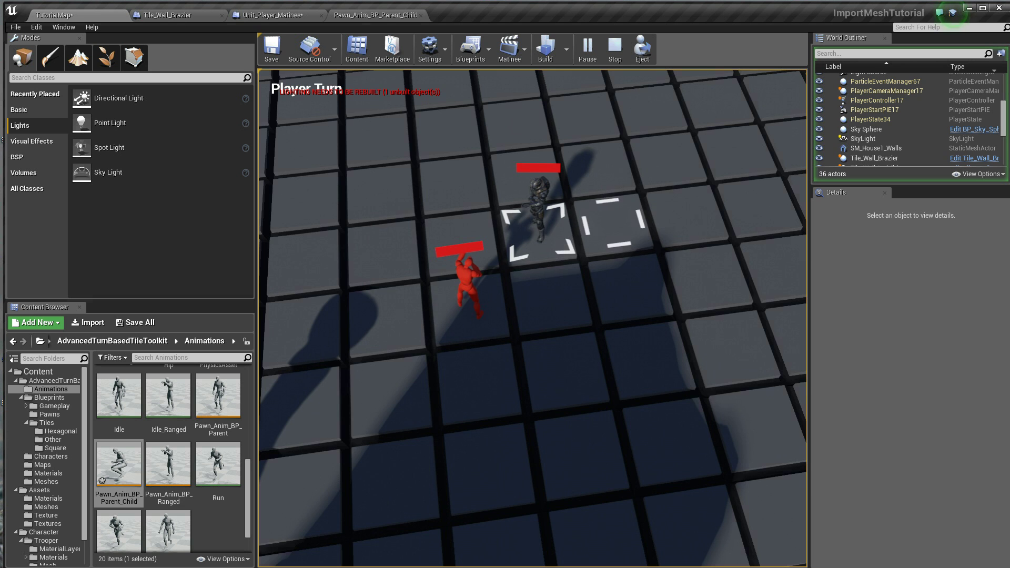
pyautogui.moveTo(613, 226); pyautogui.dragTo(595, 256, button='middle')
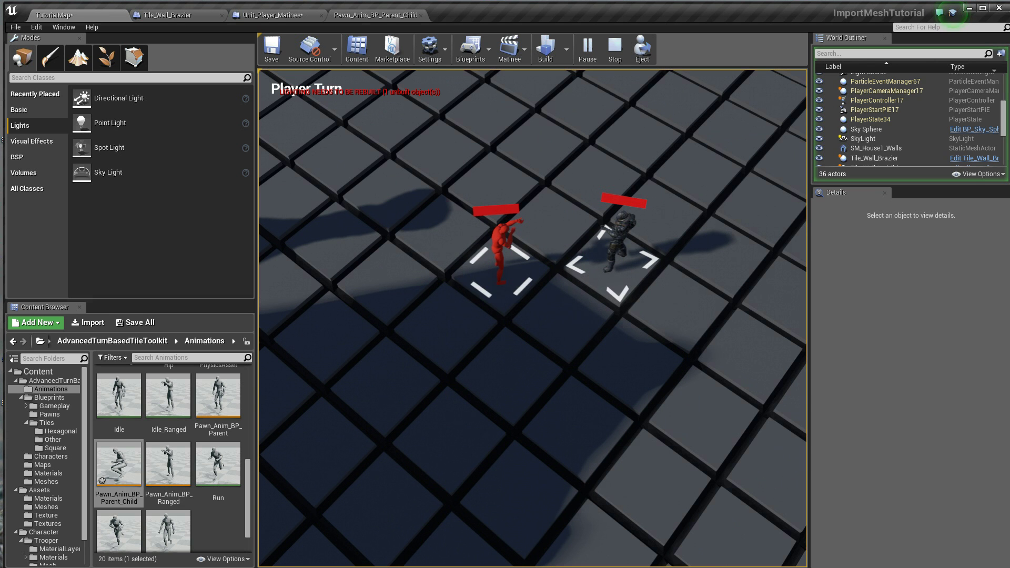
pyautogui.press('Escape')
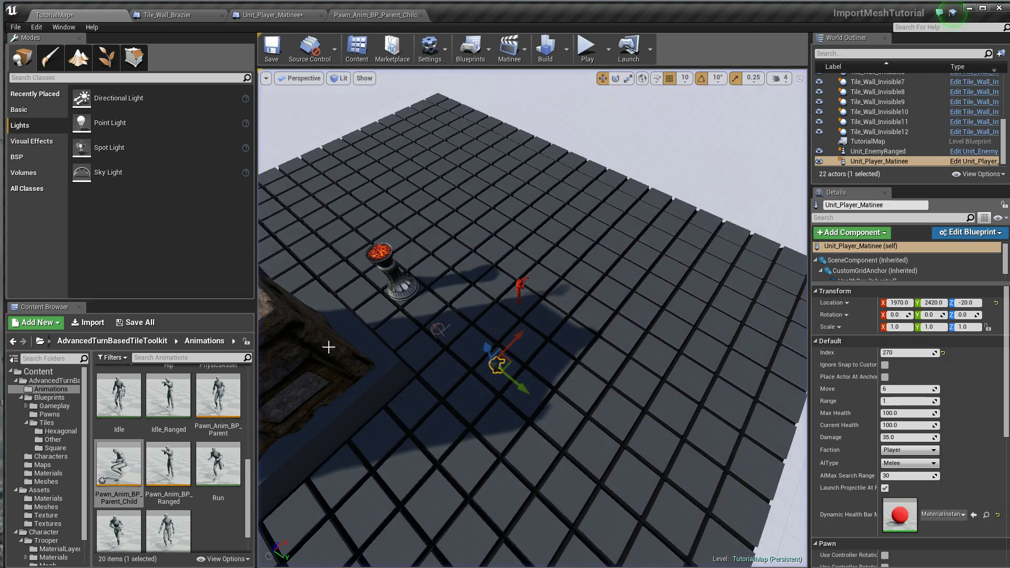
# Preview the Fire_Shotgun_Hip animation in the animation view of Pawn_Anim_BP_Parent_Child
pyautogui.click(254, 20)
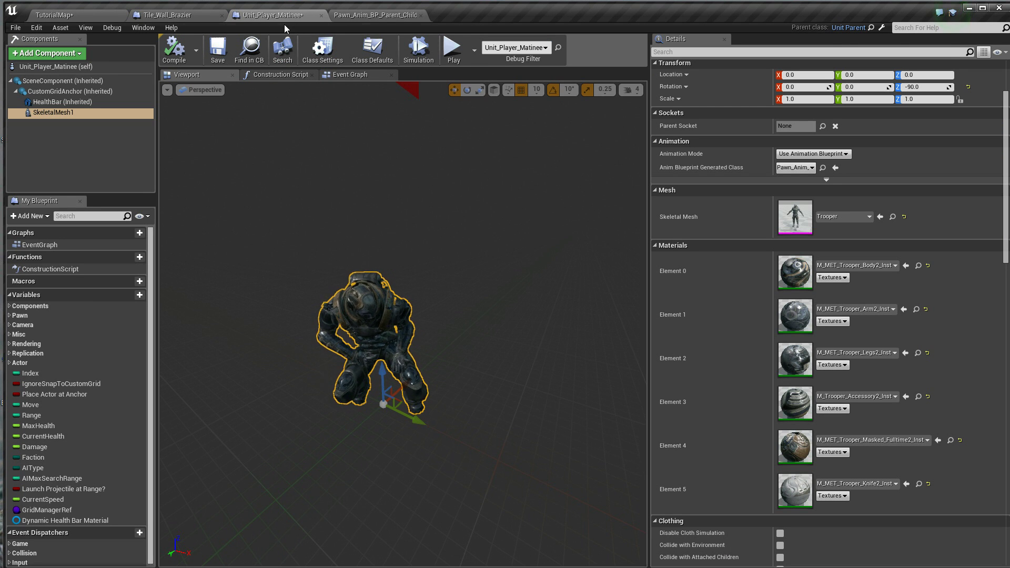
pyautogui.click(366, 14)
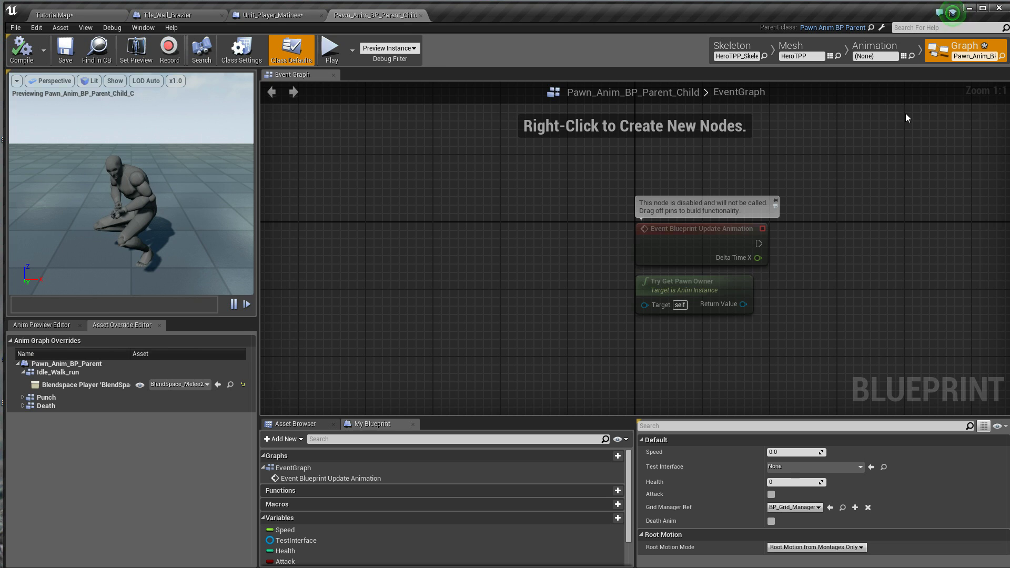
pyautogui.click(880, 44)
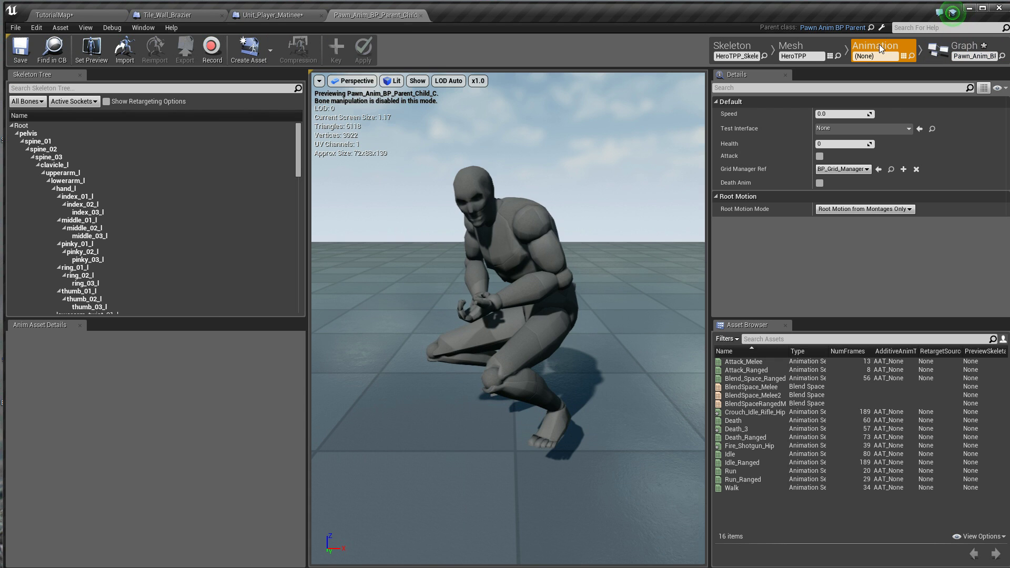
pyautogui.doubleClick(781, 446)
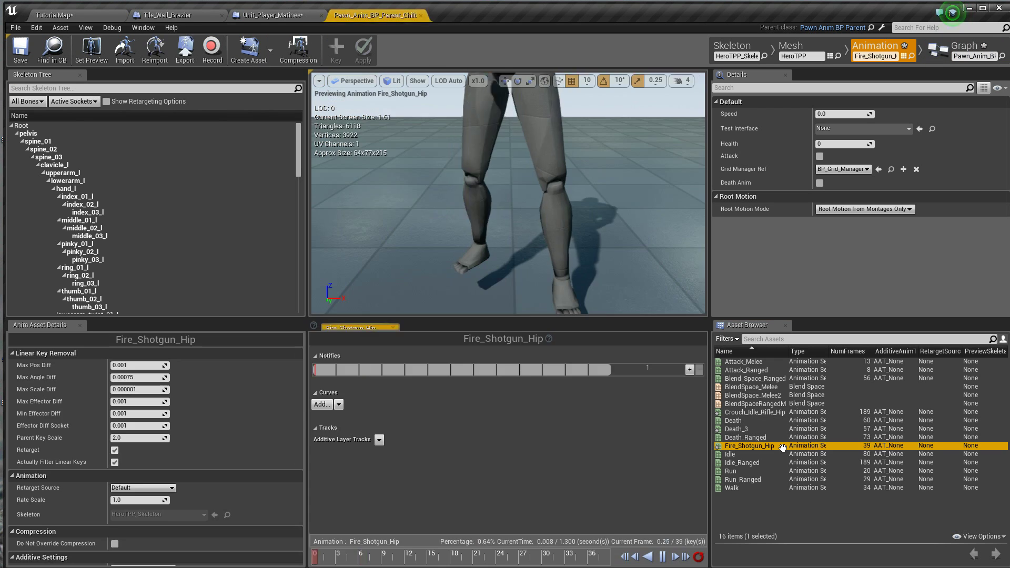
pyautogui.scroll(-5, 580, 194)
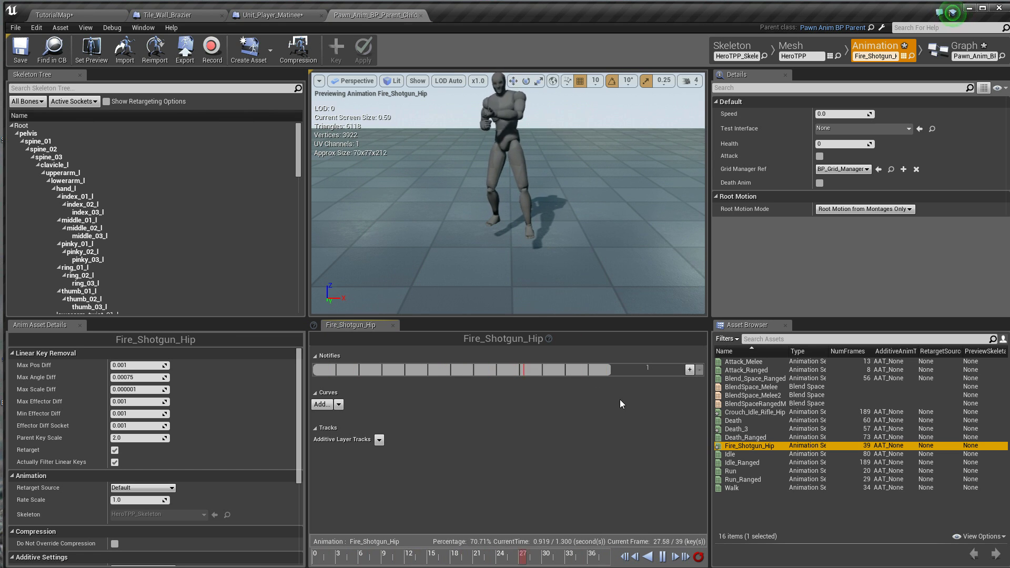
# Copy the PunchEnd notify from the Attack_Melee animation
pyautogui.click(757, 363)
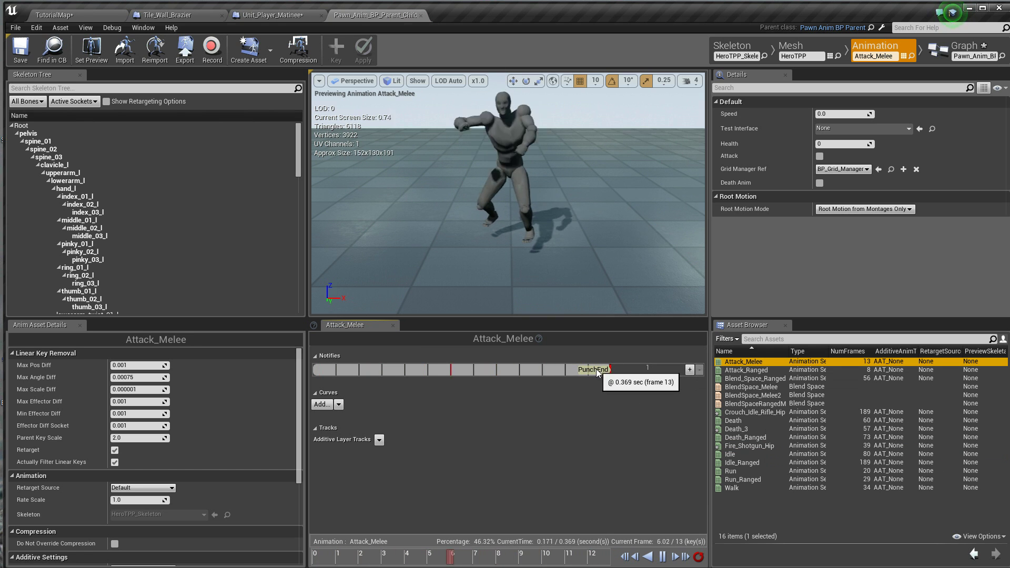
pyautogui.rightClick(596, 369)
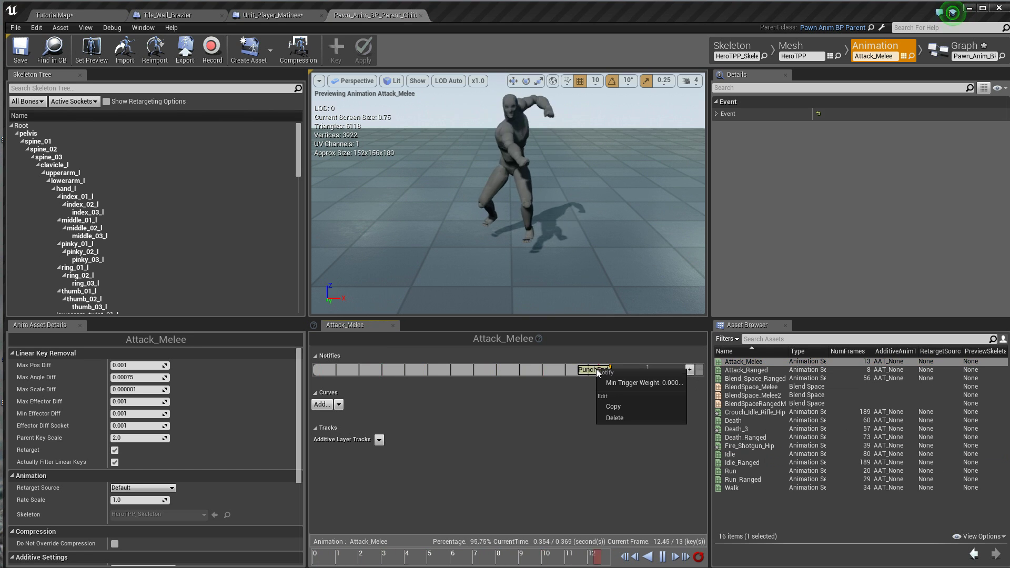
pyautogui.click(629, 406)
# Pause Fire_Shotgun_Hip around frame 17, paste the PunchEnd notify at that point of the notify track, and save the animation
pyautogui.click(775, 446)
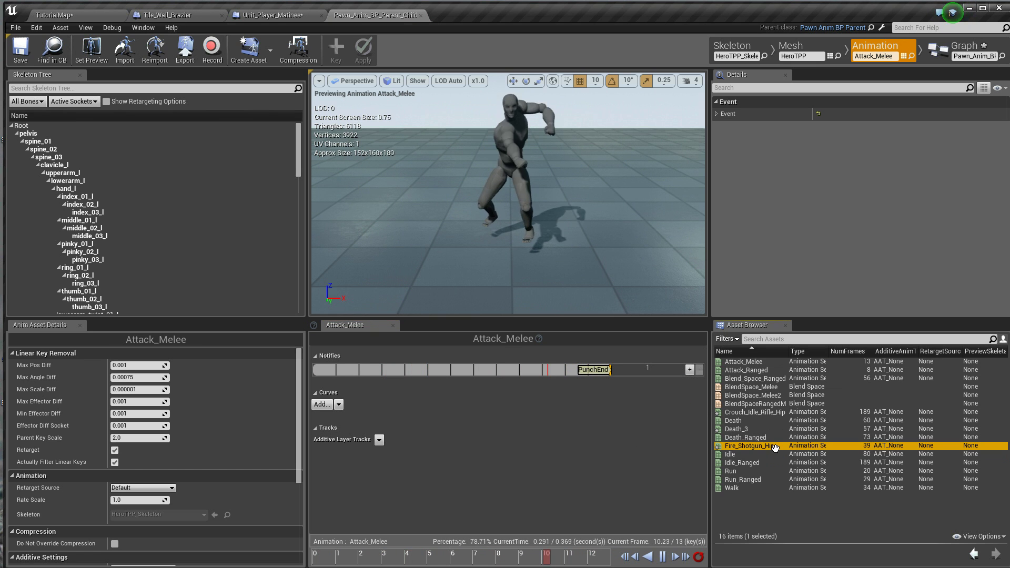
pyautogui.click(663, 558)
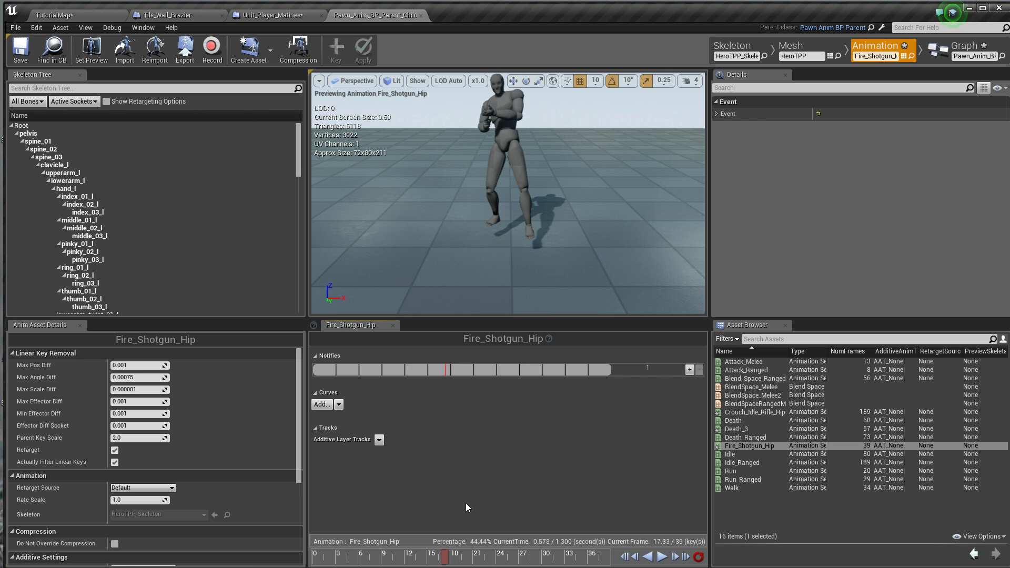
pyautogui.rightClick(445, 371)
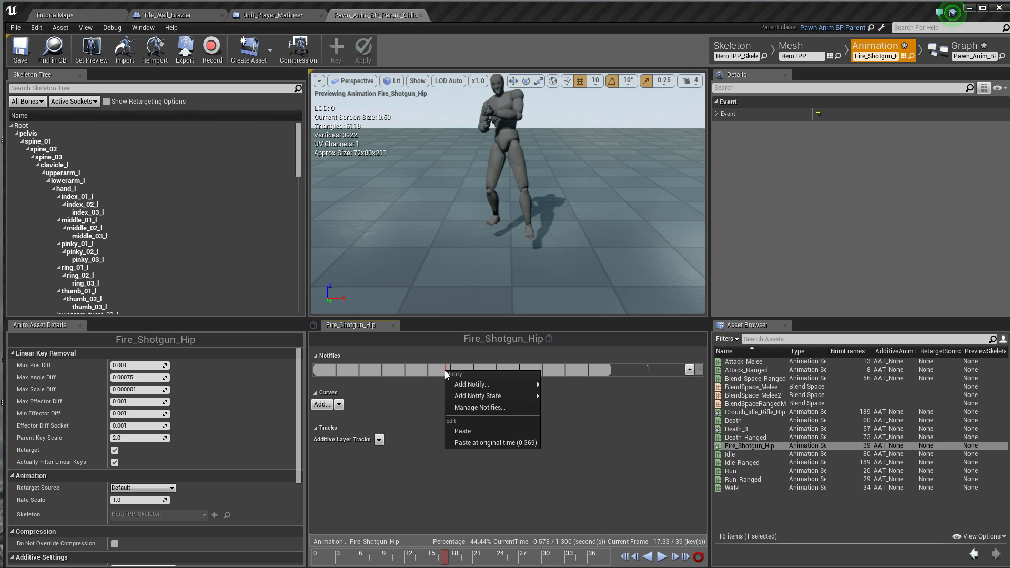
pyautogui.moveTo(473, 384)
pyautogui.click(486, 429)
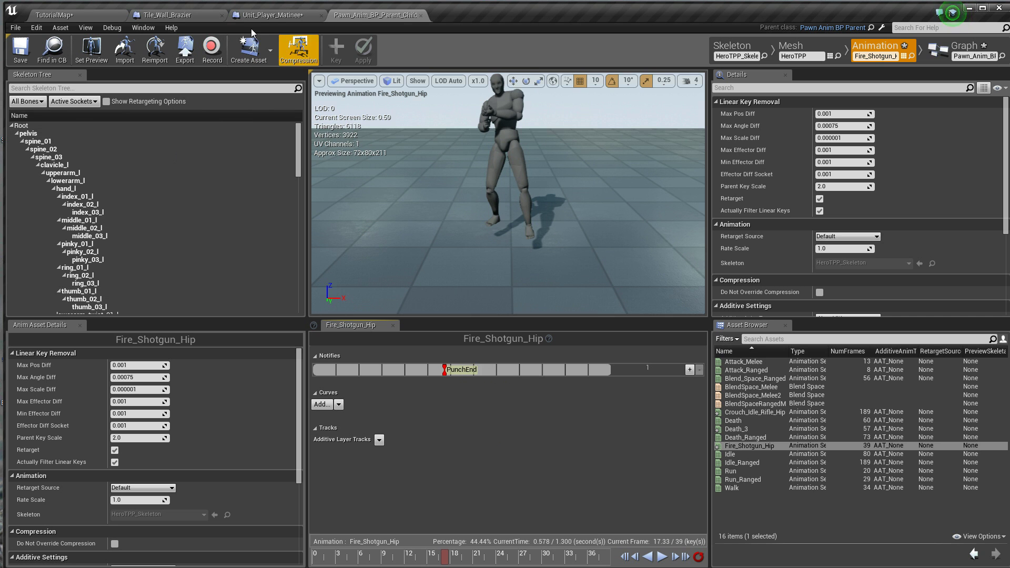
pyautogui.click(23, 52)
# Play TutorialMap again and have the Trooper attack the enemy unit
pyautogui.click(74, 16)
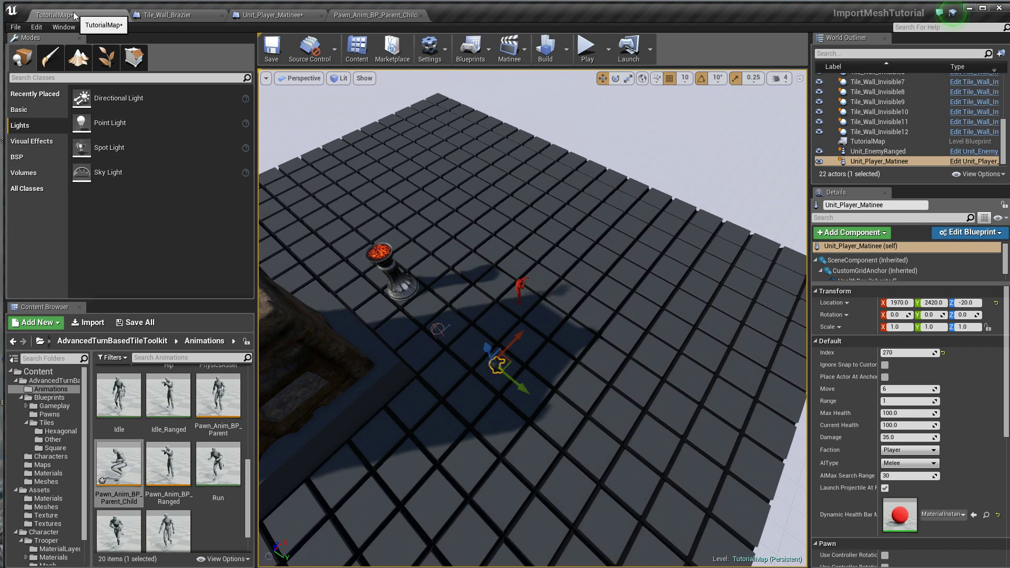
pyautogui.click(587, 47)
pyautogui.press('q')
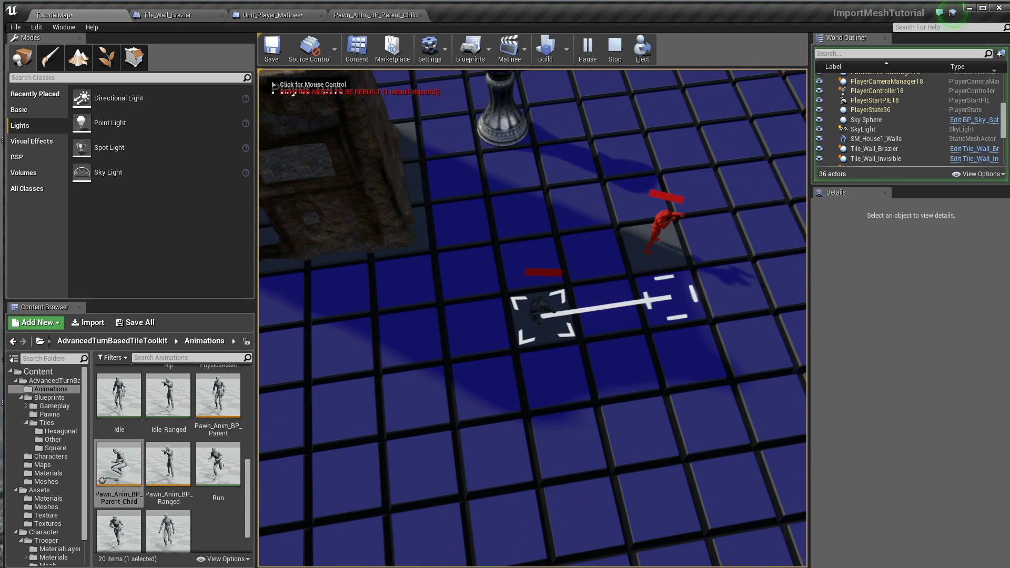
pyautogui.click(653, 248)
pyautogui.scroll(5, 652, 294)
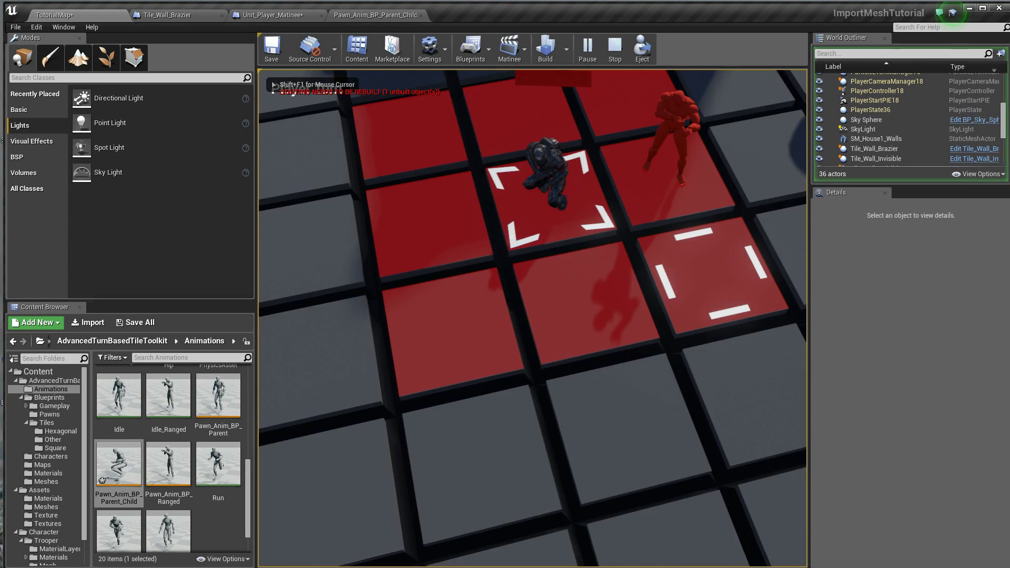
pyautogui.scroll(-5, 533, 318)
pyautogui.click(474, 334)
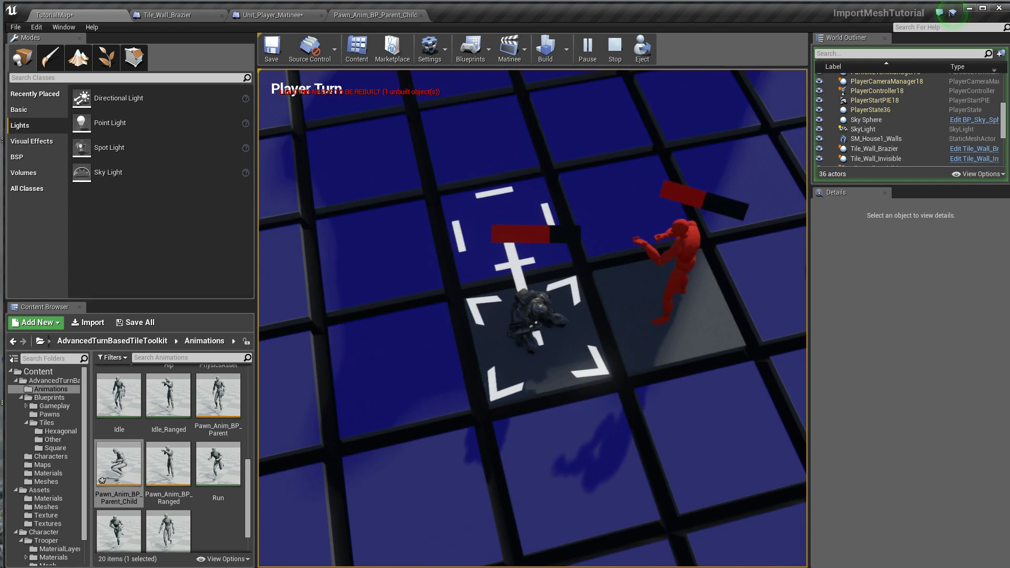
# Continue the fight over further turns to check the attack and death animations, and end the play session
pyautogui.press('e')
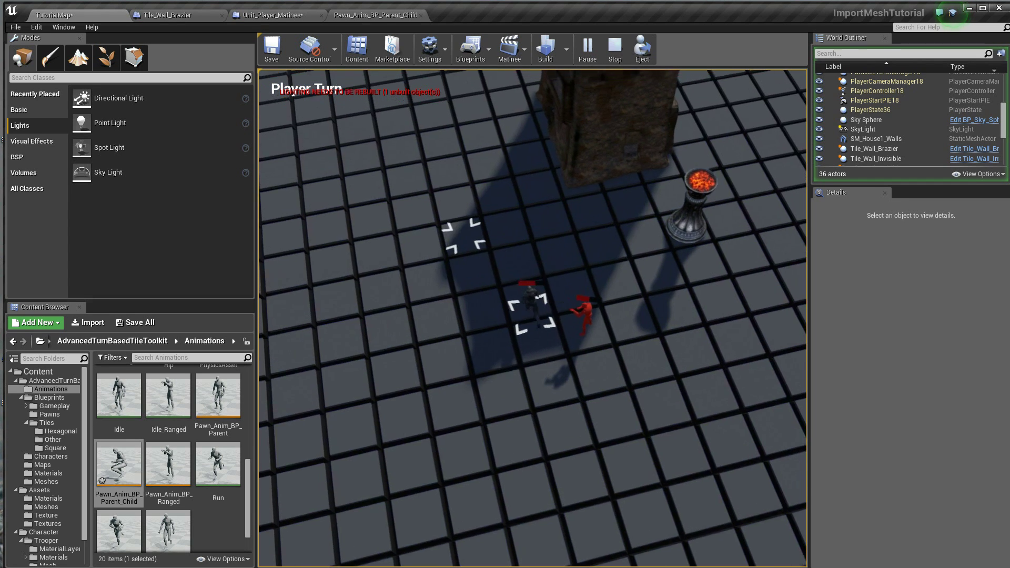
pyautogui.scroll(5, 533, 318)
pyautogui.click(596, 294)
pyautogui.scroll(-5, 596, 302)
pyautogui.press('e')
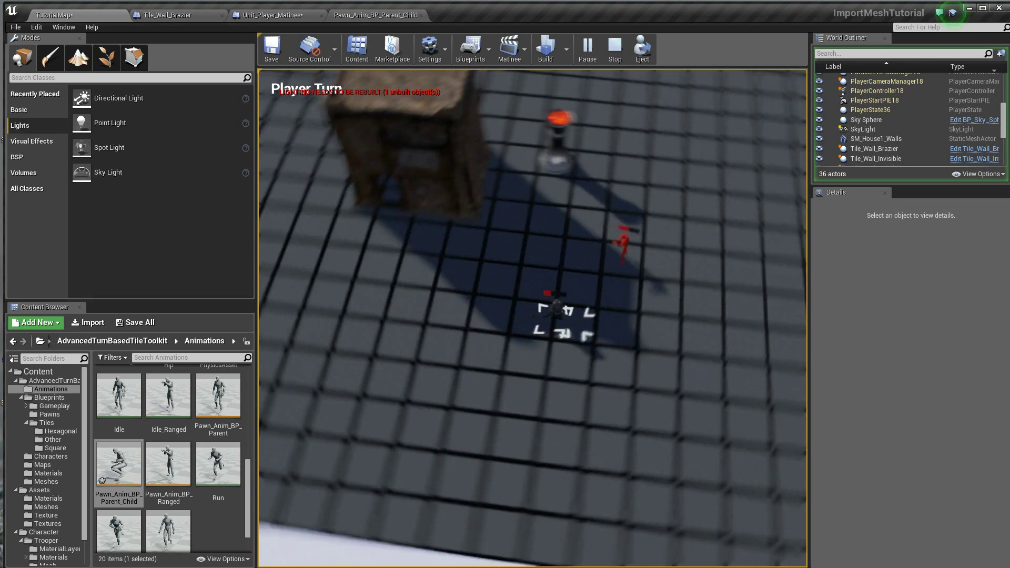
pyautogui.scroll(5, 624, 298)
pyautogui.click(624, 295)
pyautogui.scroll(-5, 624, 298)
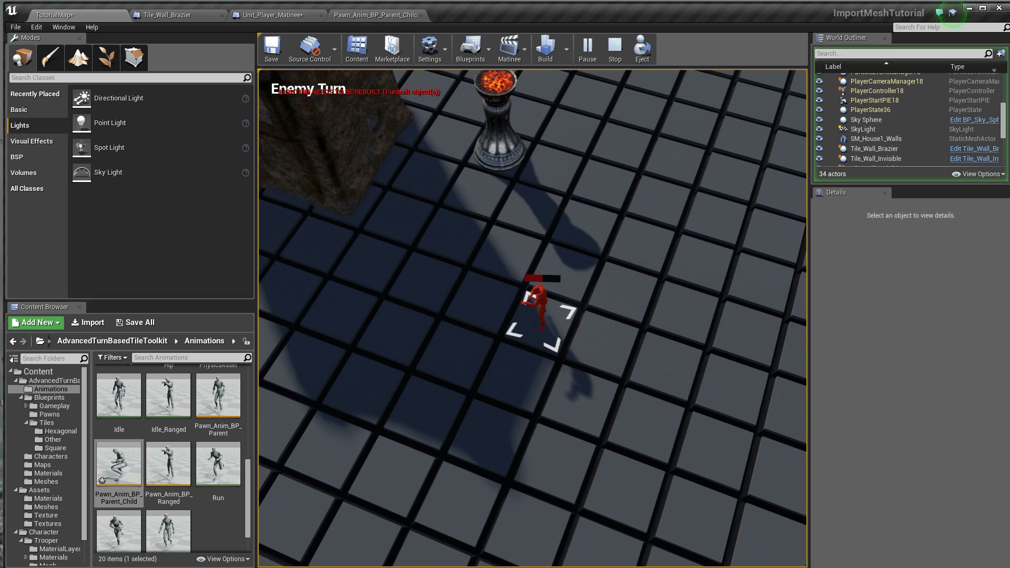
pyautogui.press('Escape')
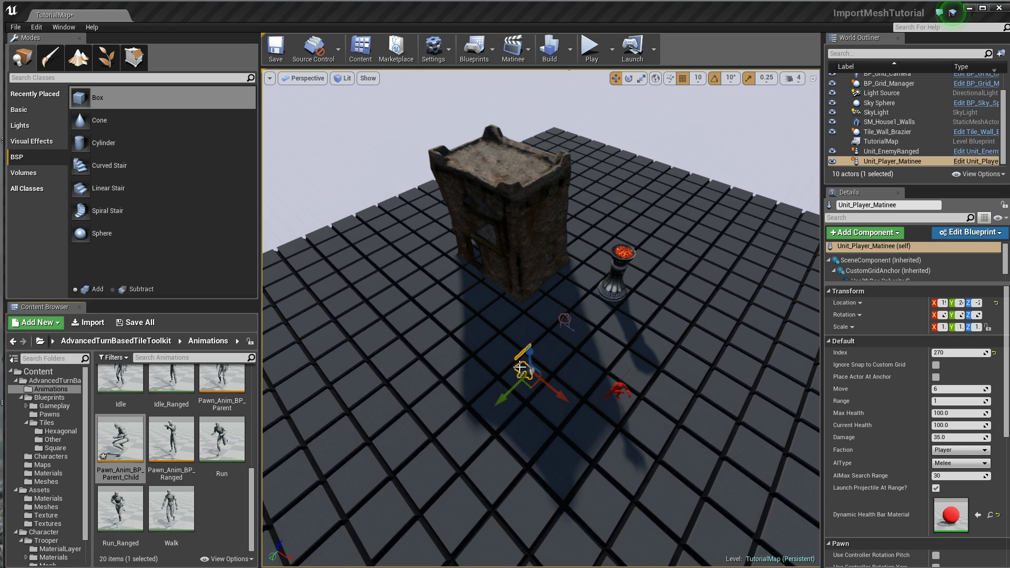
# Select the SM_House1_Walls building in the level and move it down along its vertical axis
pyautogui.moveTo(610, 406); pyautogui.dragTo(526, 339, button='right')
pyautogui.press('w')
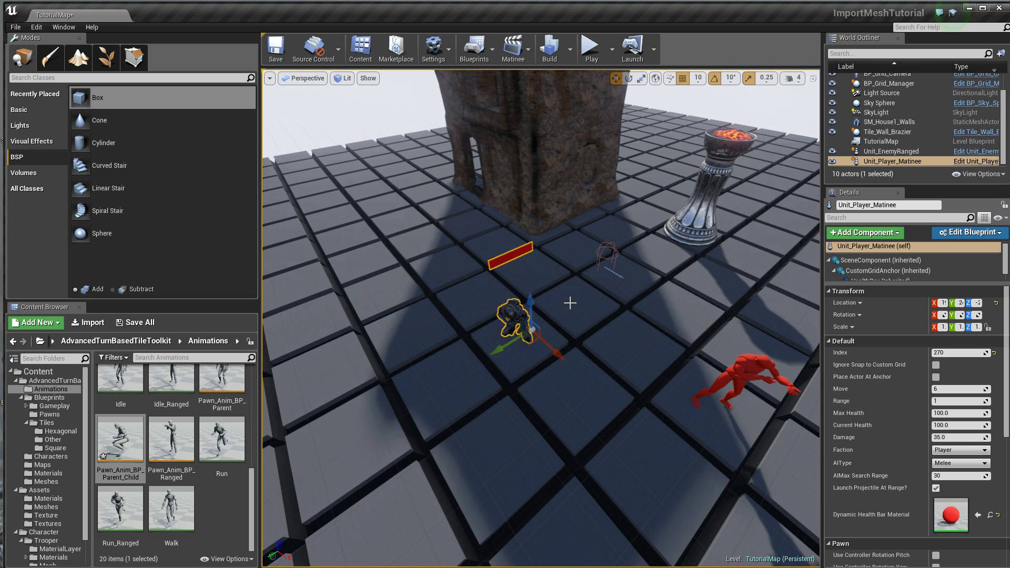
pyautogui.keyDown('alt'); pyautogui.moveTo(570, 303); pyautogui.dragTo(474, 307); pyautogui.keyUp('alt')
pyautogui.scroll(-5, 414, 261)
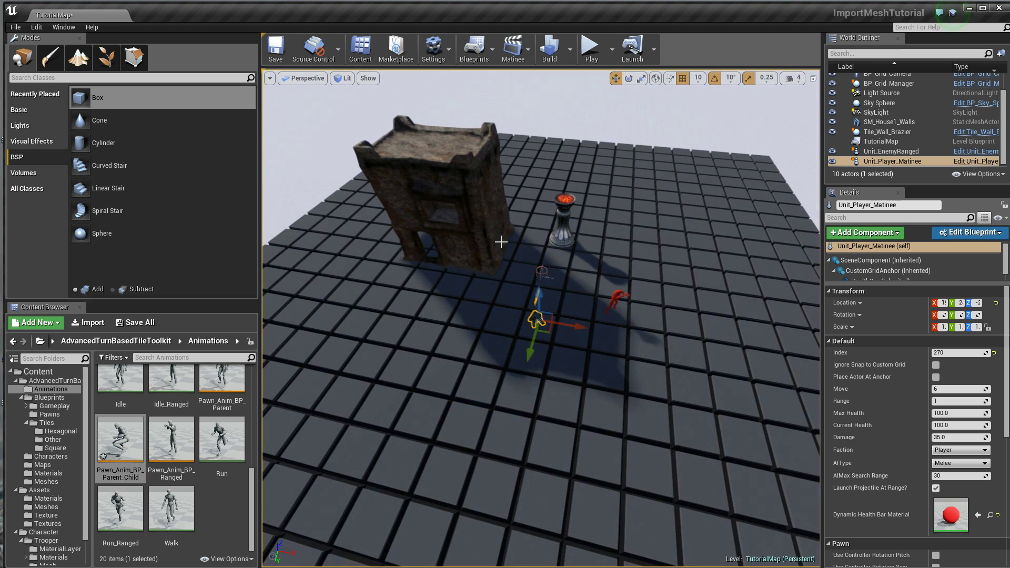
pyautogui.click(458, 186)
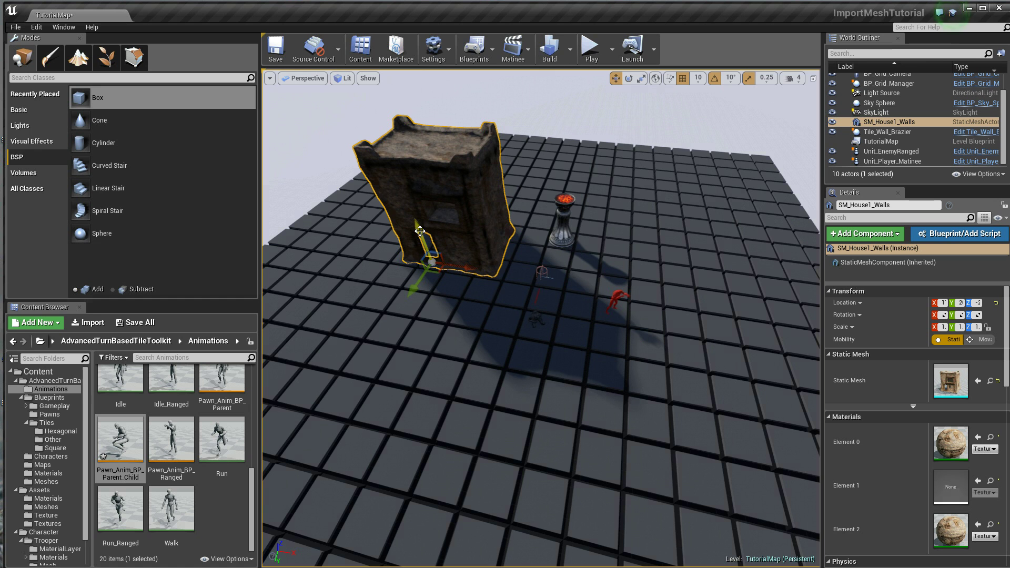
pyautogui.moveTo(420, 231); pyautogui.dragTo(428, 295)
# Scale the SM_House1_Walls building up uniformly on the tile grid
pyautogui.moveTo(434, 259); pyautogui.dragTo(413, 294, button='right')
pyautogui.press('w')
pyautogui.press('f')
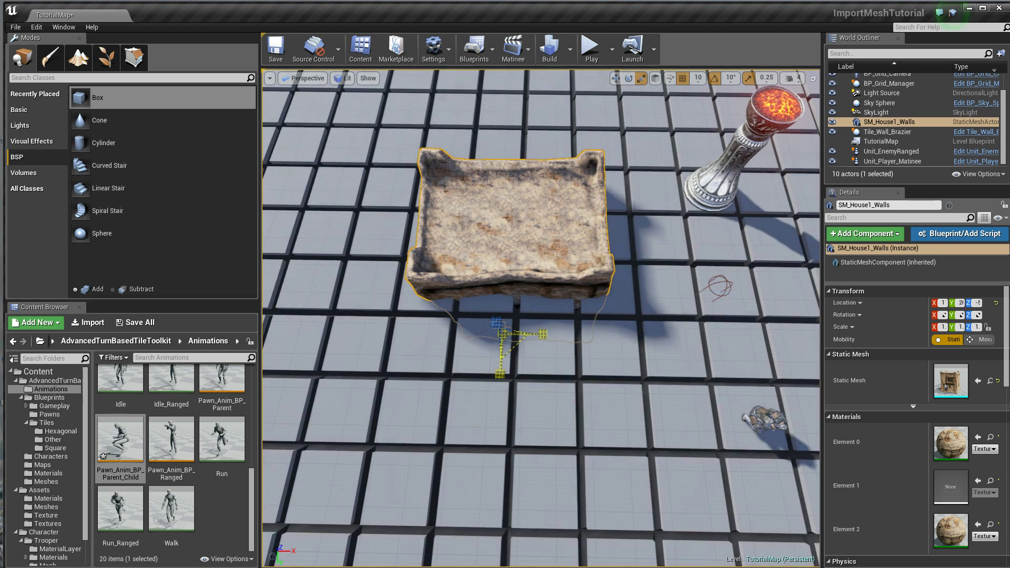
pyautogui.moveTo(504, 334); pyautogui.dragTo(529, 317)
pyautogui.press('e')
pyautogui.press('w')
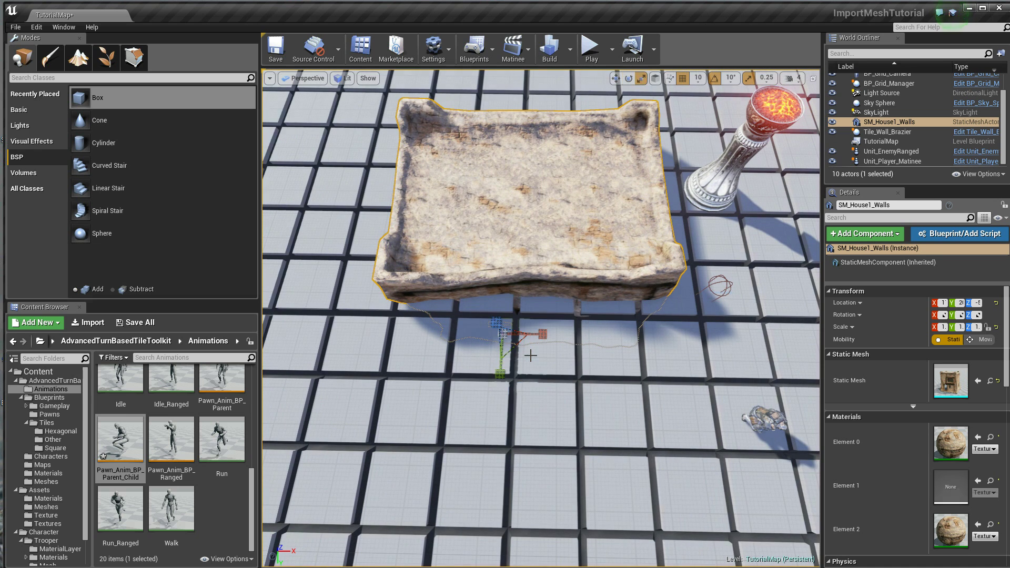
# Shift the SM_House1_Walls building horizontally on the tile grid so its roof lines up with the tiles
pyautogui.moveTo(516, 343); pyautogui.dragTo(505, 353)
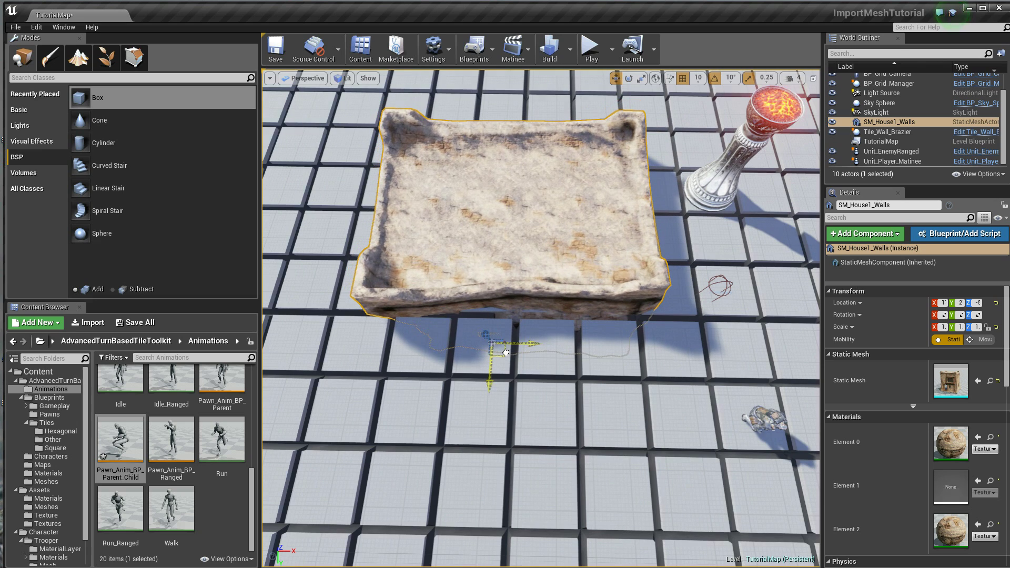
pyautogui.scroll(-10, 506, 352)
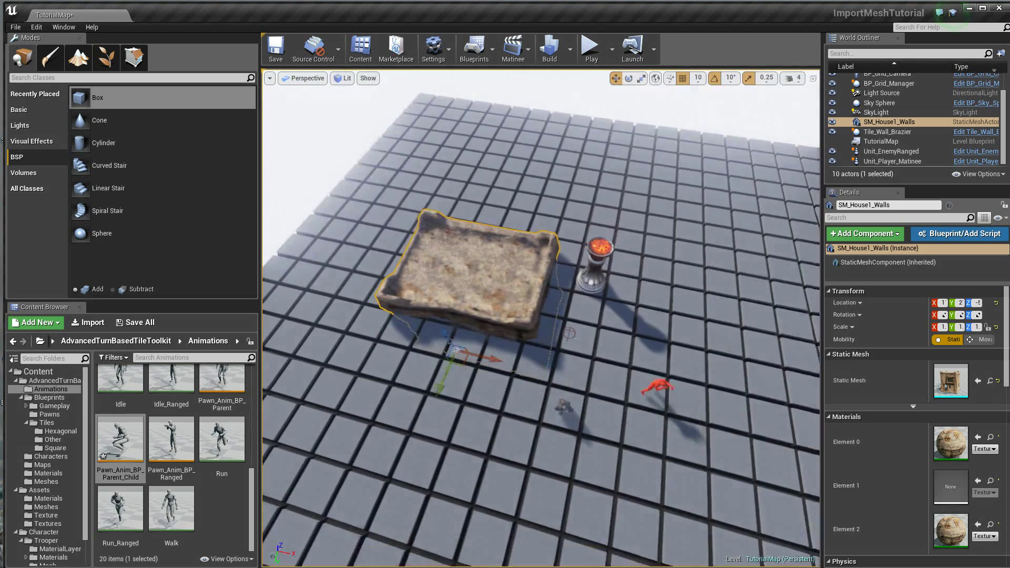
pyautogui.scroll(-3, 64, 532)
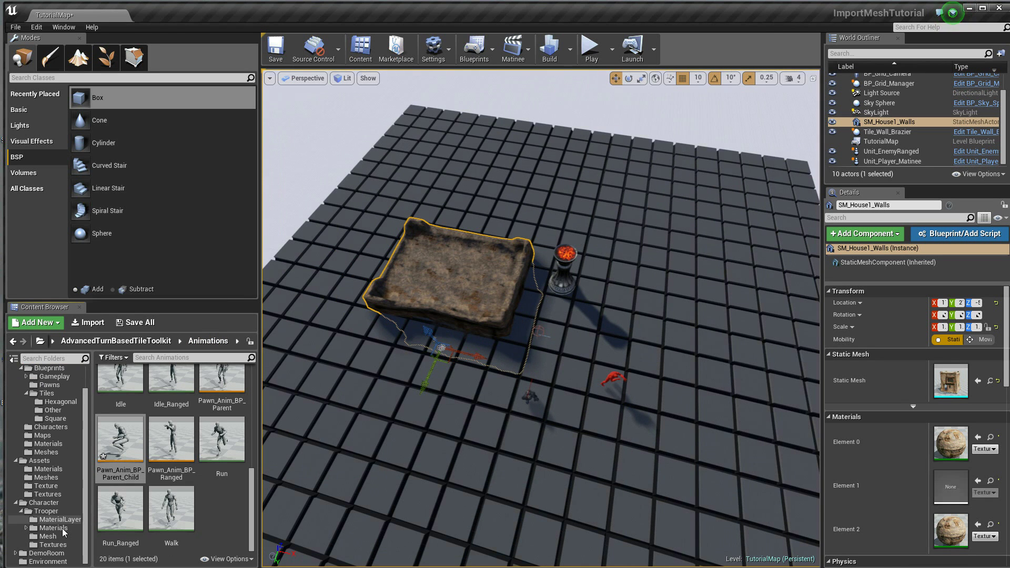
# Open the SM_House1_Walls mesh from the Assets Meshes folder and add a box simplified collision to it
pyautogui.click(47, 478)
pyautogui.scroll(-6, 211, 473)
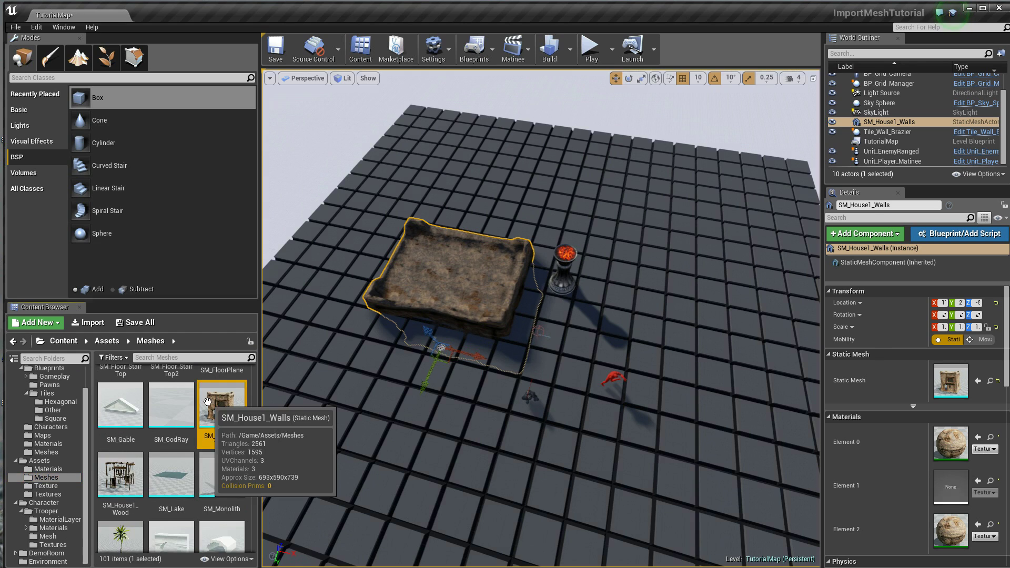
pyautogui.doubleClick(221, 408)
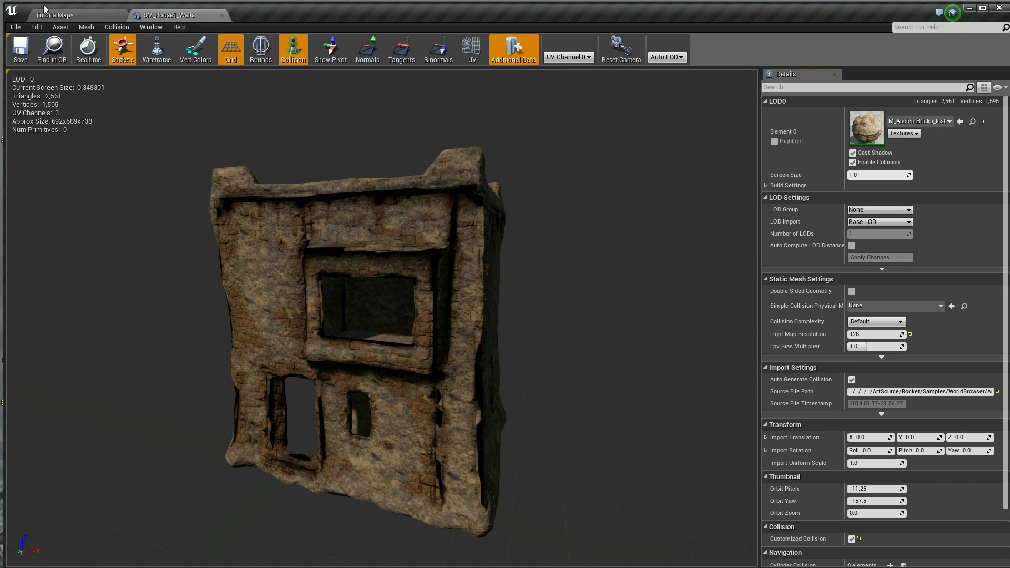
pyautogui.click(117, 19)
pyautogui.click(145, 19)
pyautogui.click(118, 28)
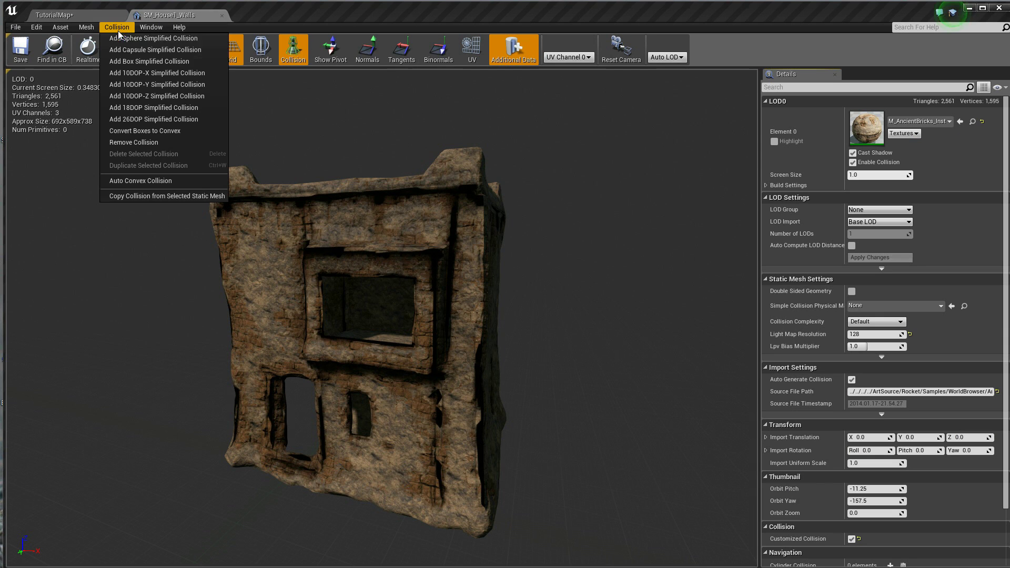
pyautogui.click(150, 65)
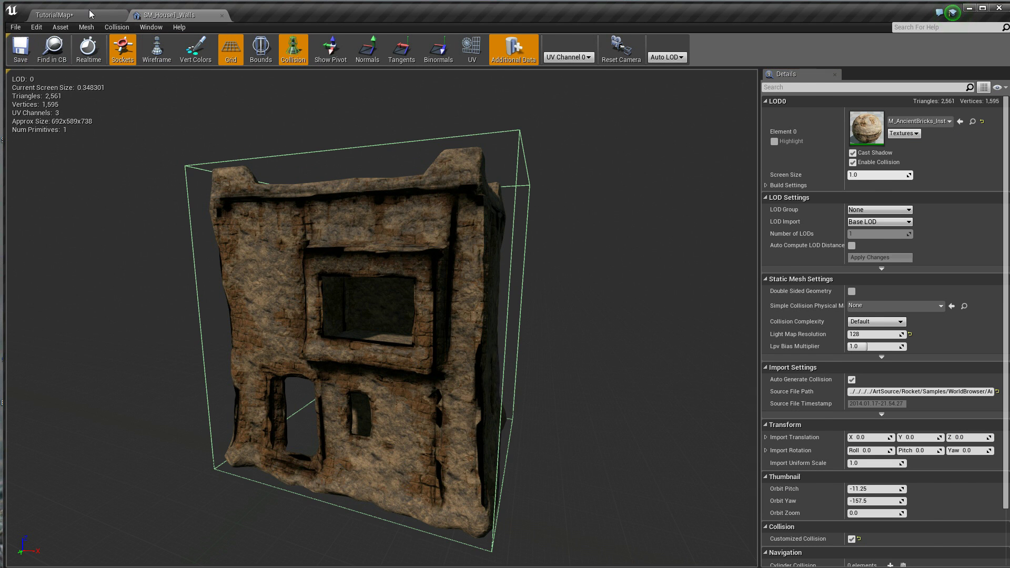
# Return to TutorialMap and duplicate the Tile_Empty blueprint in the Square tiles folder as Tile_Empty_Invisible
pyautogui.click(95, 16)
pyautogui.press('f')
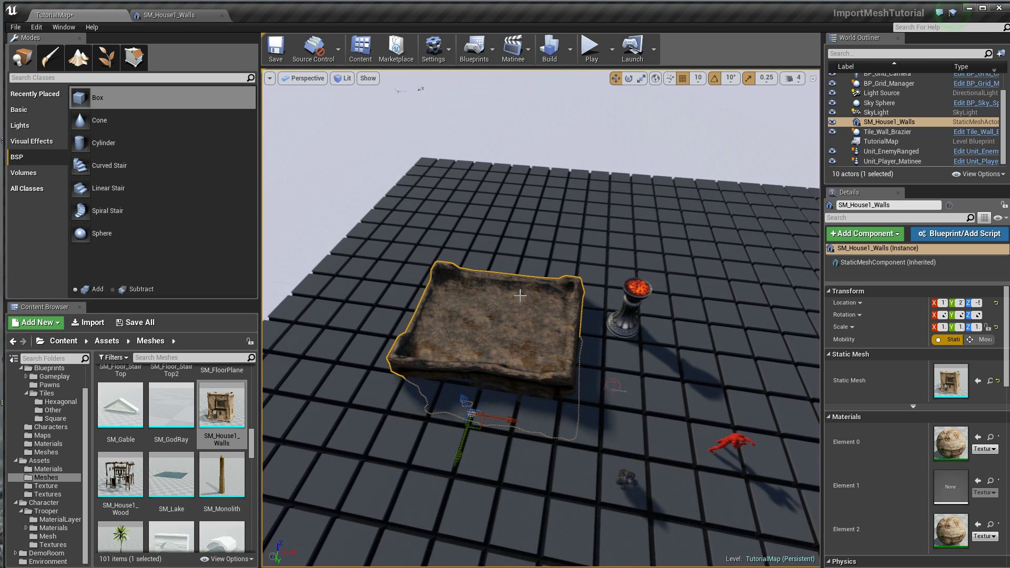
pyautogui.scroll(2, 86, 445)
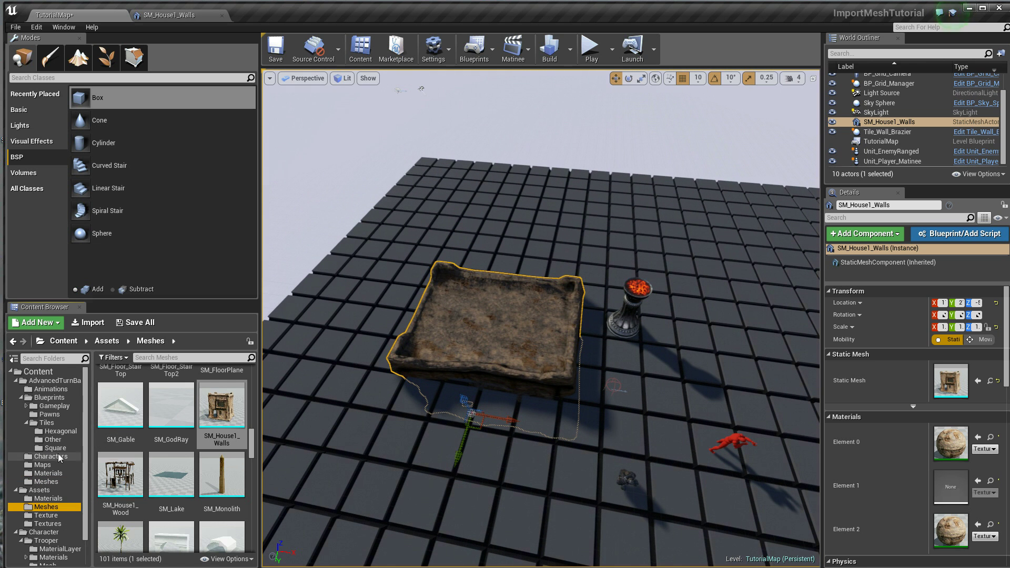
pyautogui.click(54, 448)
pyautogui.scroll(5, 250, 498)
pyautogui.rightClick(222, 396)
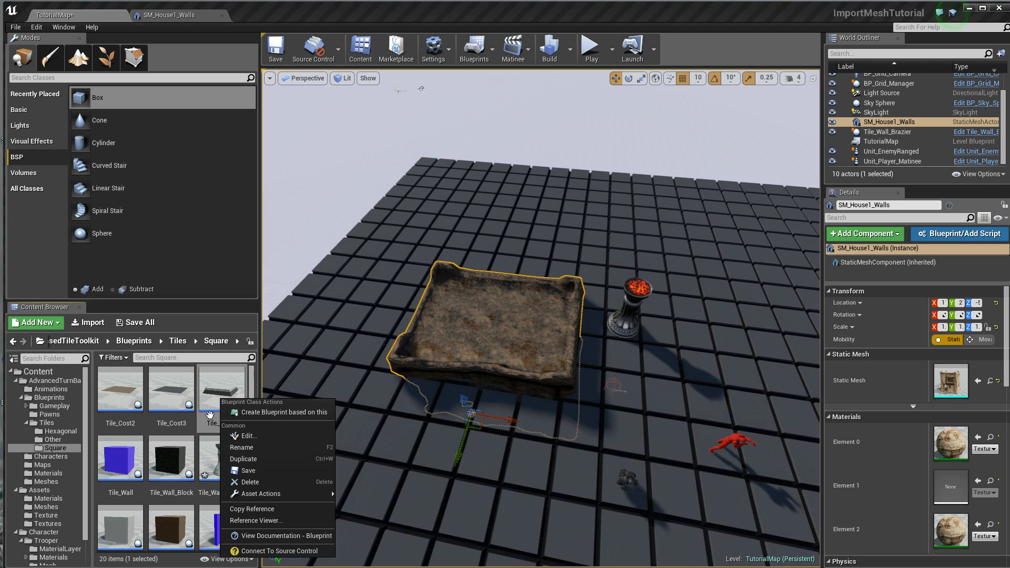
pyautogui.click(269, 460)
pyautogui.press('BackSpace')
pyautogui.write('_Empty_Invis')
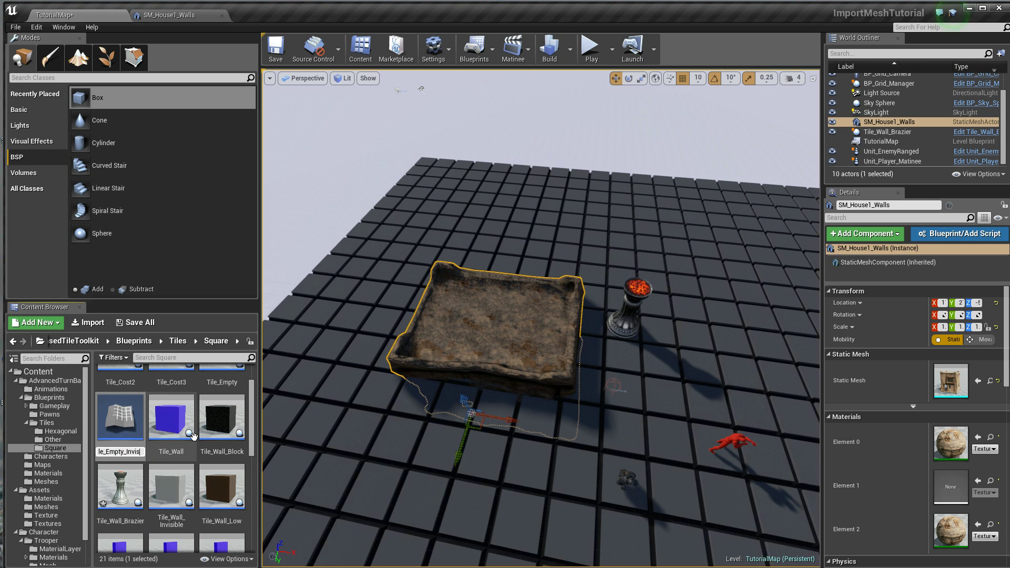
pyautogui.write('ible')
pyautogui.press('Return')
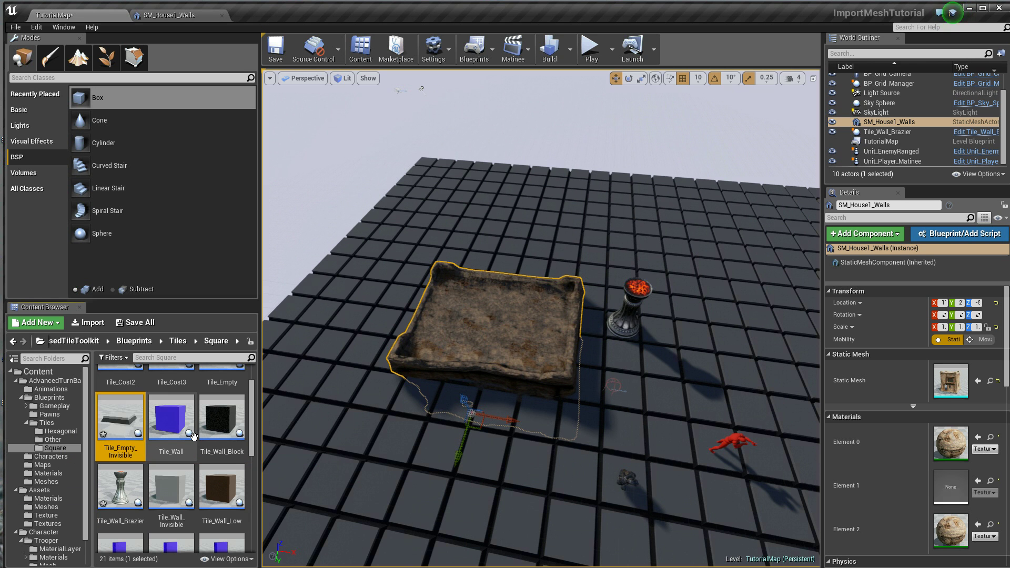
# Open the Tile_Empty_Invisible blueprint and set its StaticMesh1 component to Hidden in Game
pyautogui.doubleClick(111, 416)
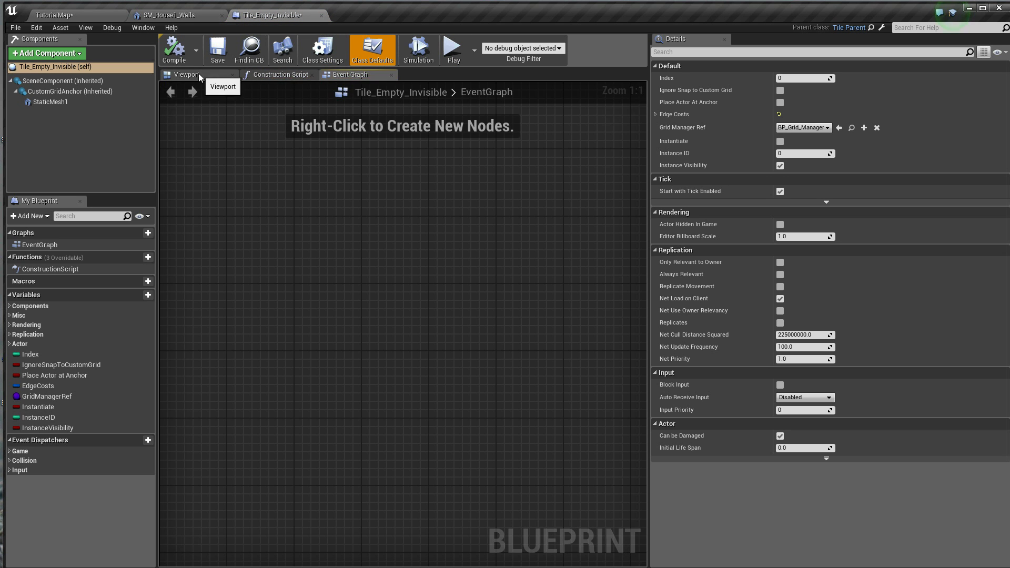
pyautogui.click(200, 77)
pyautogui.click(394, 322)
pyautogui.scroll(-3, 804, 392)
pyautogui.scroll(-5, 805, 393)
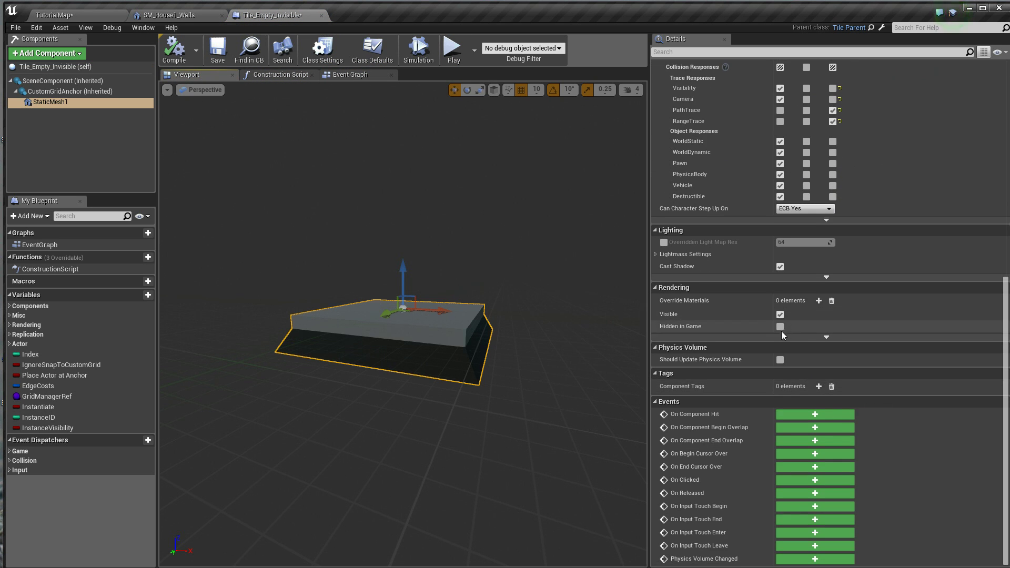
pyautogui.click(781, 326)
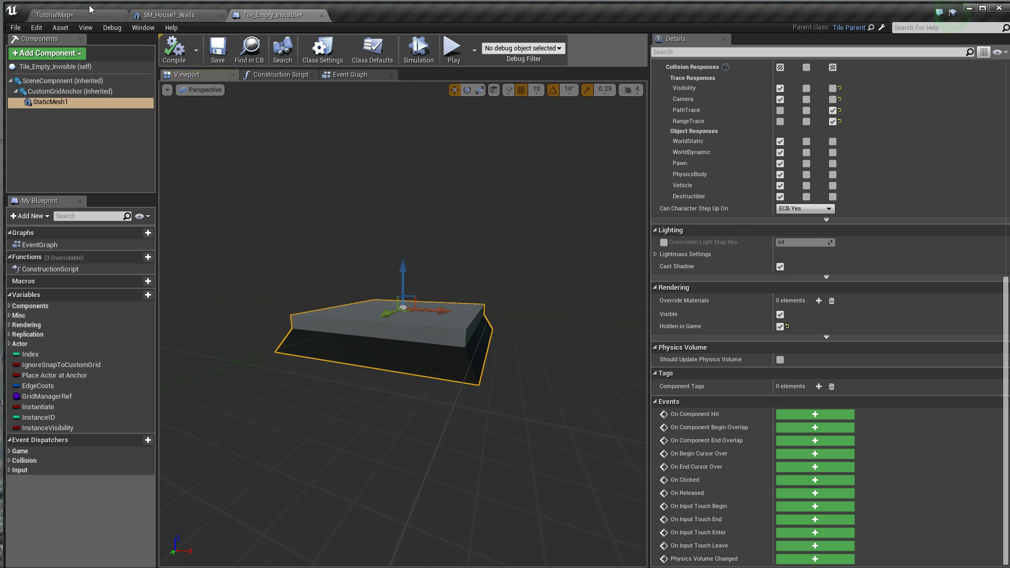
# Place a row of four Tile_Empty_Invisible tiles at the house in TutorialMap and duplicate the row twice to cover its footprint
pyautogui.click(66, 15)
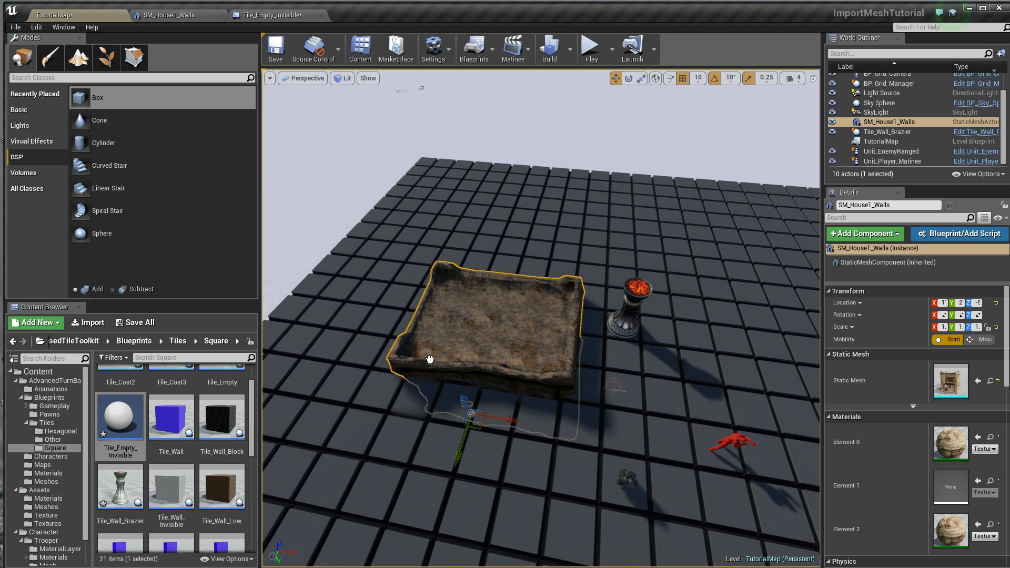
pyautogui.moveTo(432, 365); pyautogui.dragTo(579, 387)
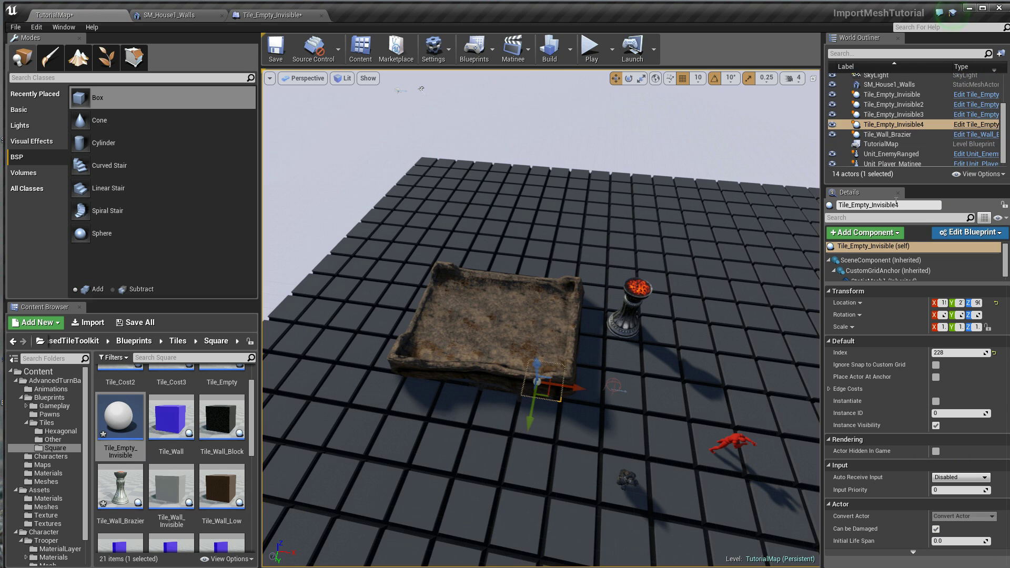
pyautogui.keyDown('shift'); pyautogui.click(911, 96); pyautogui.keyUp('shift')
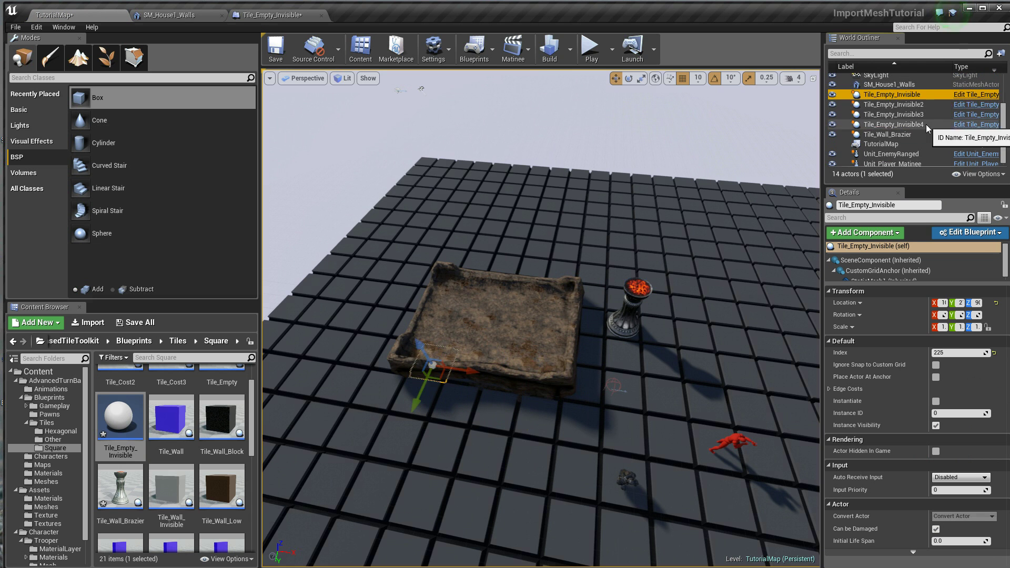
pyautogui.keyDown('alt'); pyautogui.moveTo(529, 427); pyautogui.dragTo(545, 340); pyautogui.keyUp('alt')
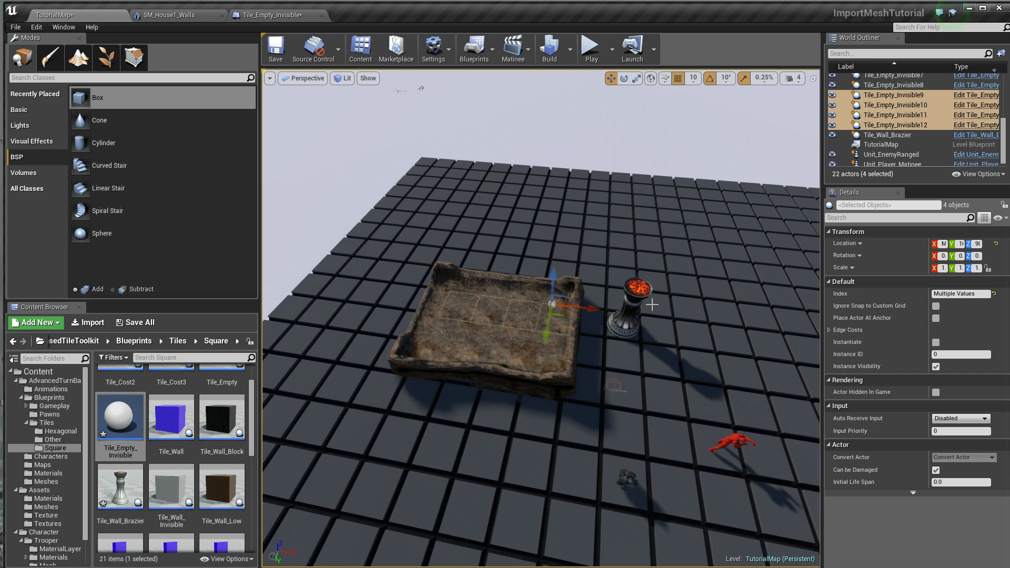
pyautogui.moveTo(656, 303); pyautogui.dragTo(619, 294, button='right')
pyautogui.scroll(4, 1004, 145)
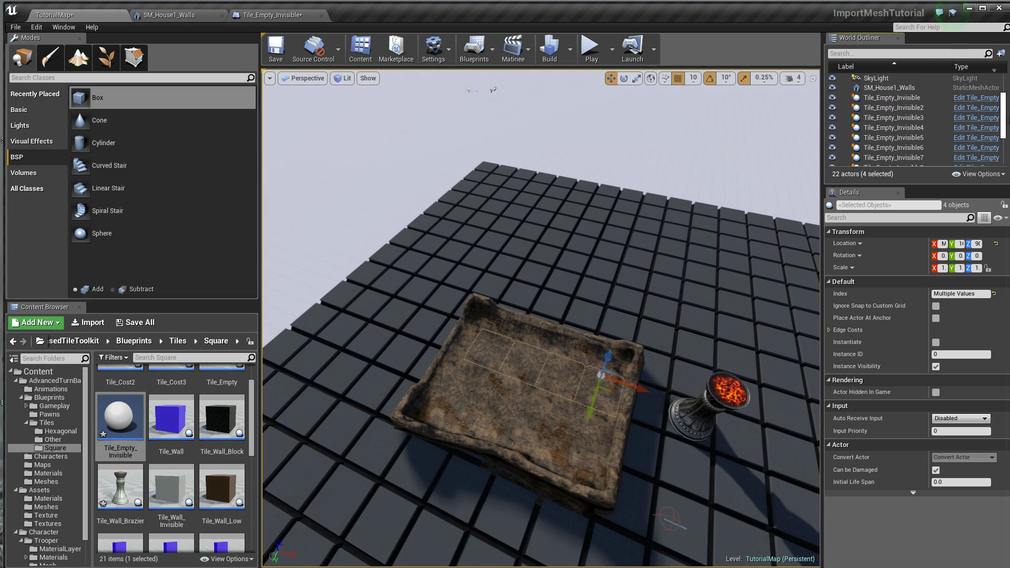
# Enable Ignore Snap to Custom Grid on all twelve Tile_Empty_Invisible tiles and raise them to the house roof, at a height of about 139
pyautogui.click(935, 99)
pyautogui.scroll(-3, 942, 126)
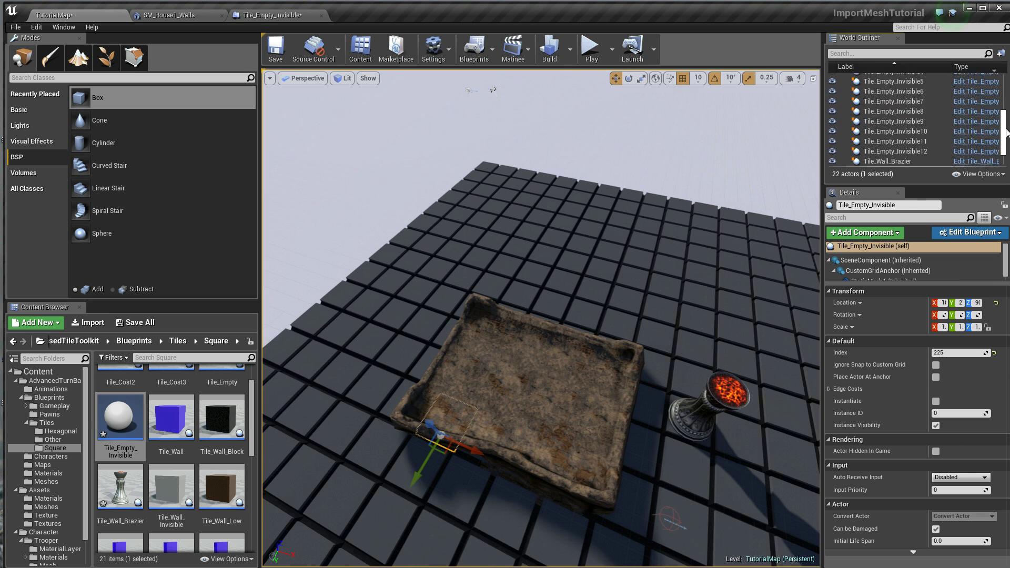
pyautogui.keyDown('shift'); pyautogui.click(939, 136); pyautogui.keyUp('shift')
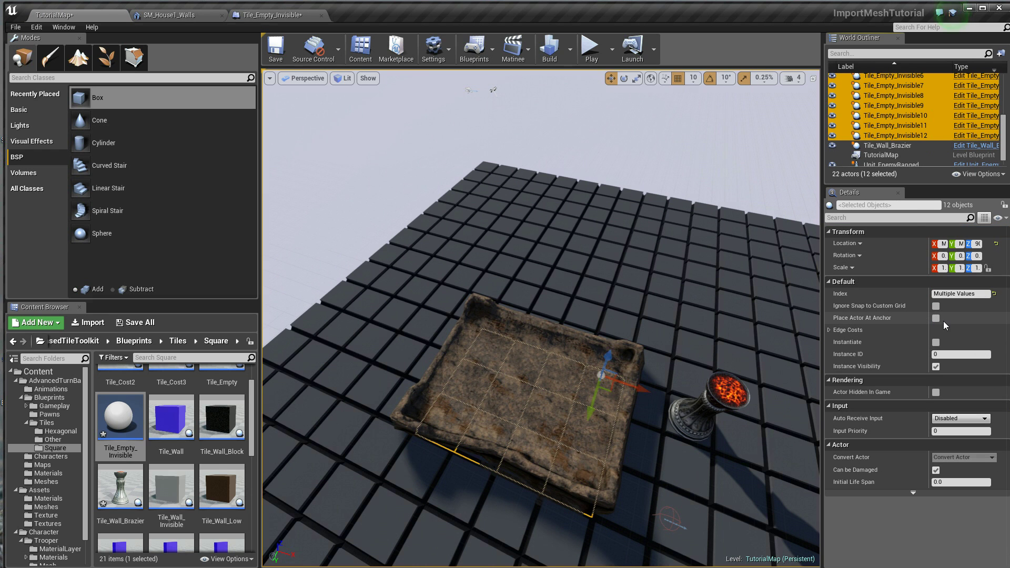
pyautogui.click(938, 320)
pyautogui.click(936, 307)
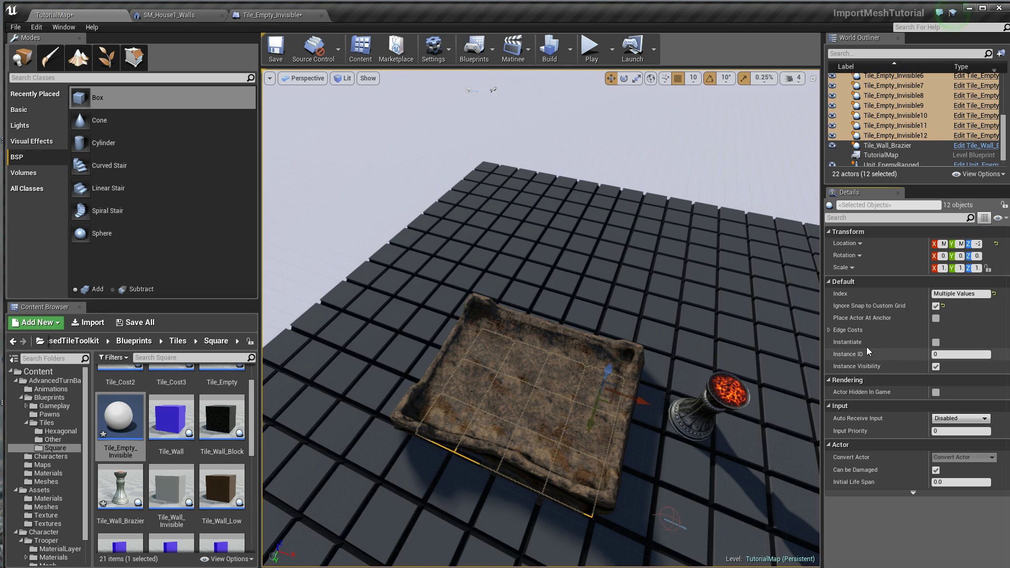
pyautogui.moveTo(606, 375); pyautogui.dragTo(643, 281)
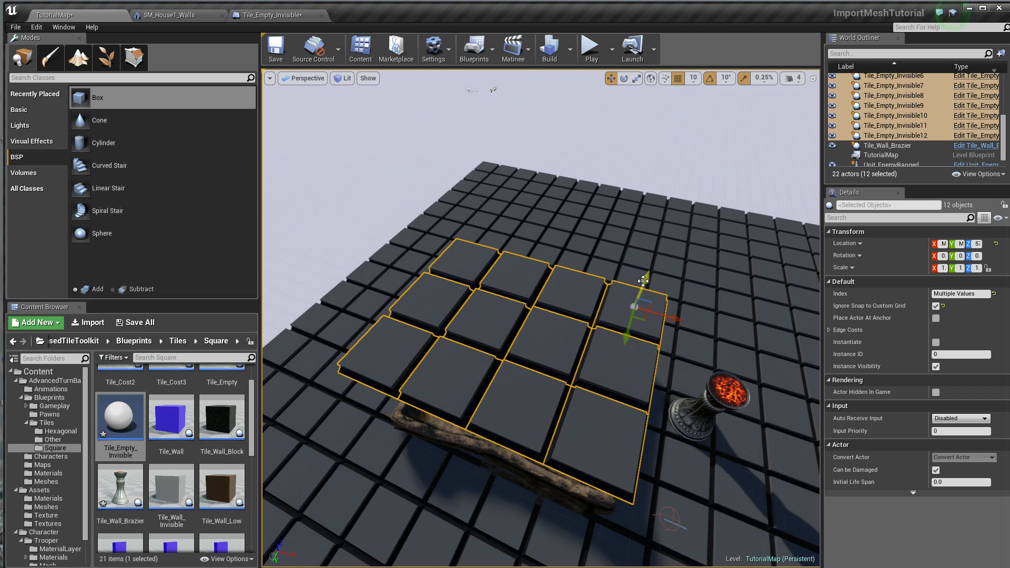
pyautogui.keyDown('alt'); pyautogui.moveTo(541, 315); pyautogui.dragTo(550, 370); pyautogui.keyUp('alt')
# Enable Auto Calculate Costs Based On Height on BP_Grid_Manager
pyautogui.click(551, 371)
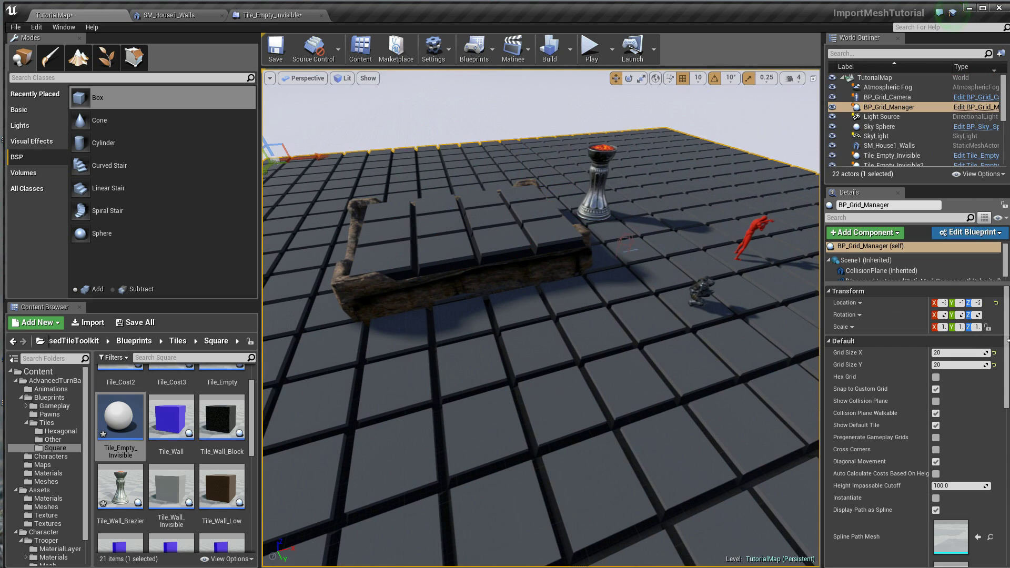
pyautogui.scroll(-3, 1001, 382)
pyautogui.click(936, 413)
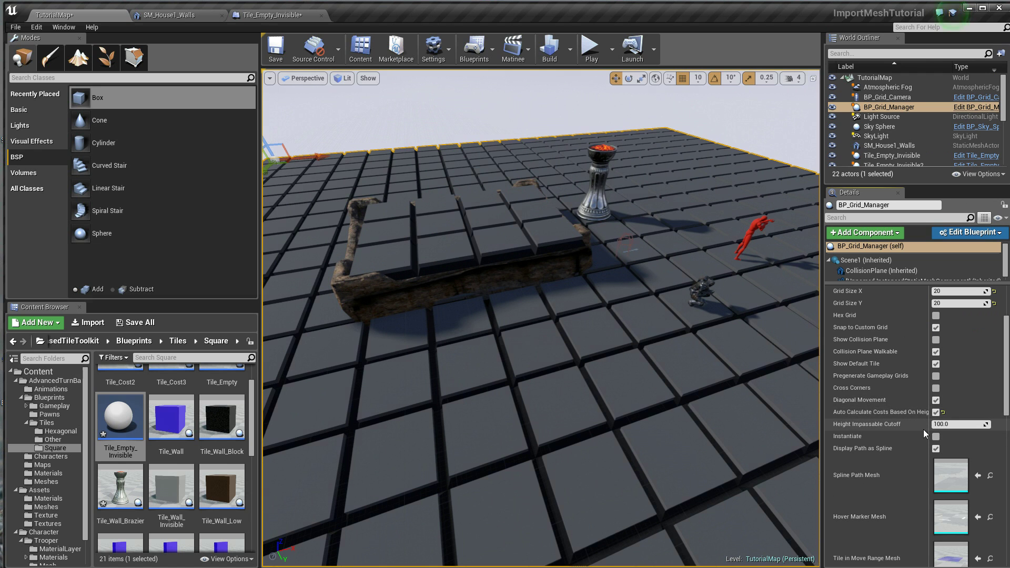
# Check the height of a rooftop tile and set BP_Grid_Manager's Height Impassable Cutoff to 140
pyautogui.moveTo(623, 293); pyautogui.dragTo(574, 279, button='right')
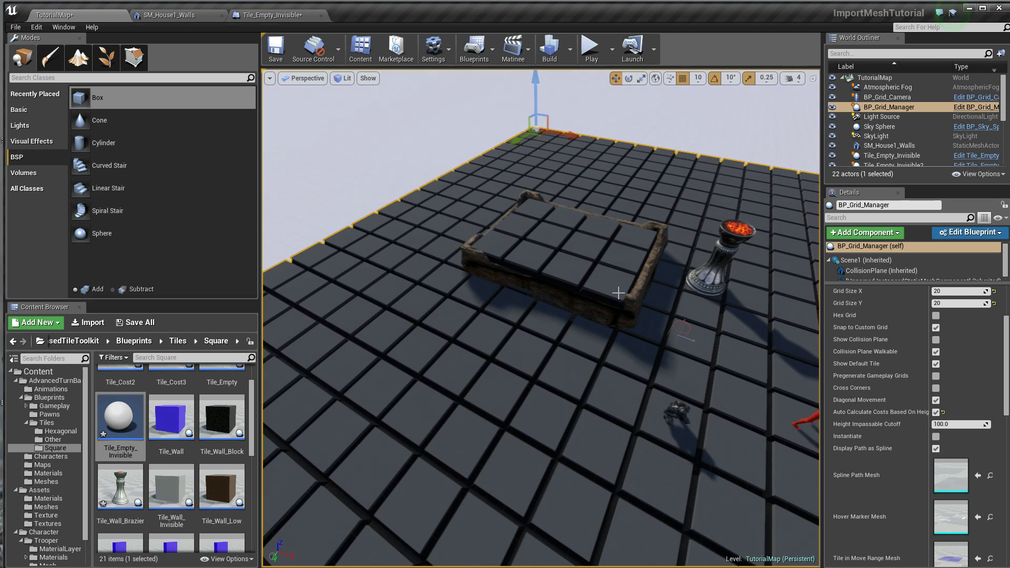
pyautogui.click(622, 293)
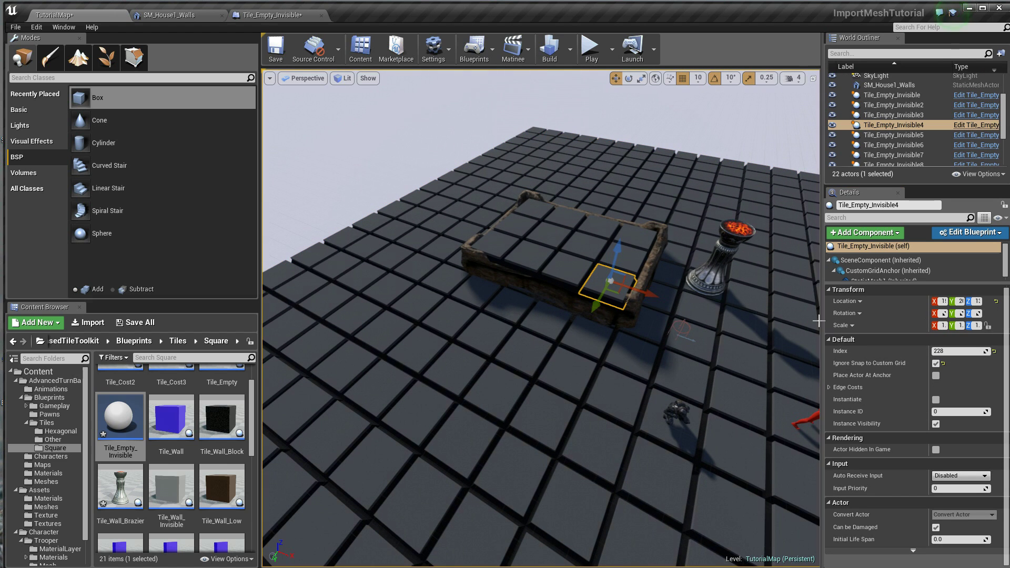
pyautogui.moveTo(807, 322); pyautogui.dragTo(675, 322)
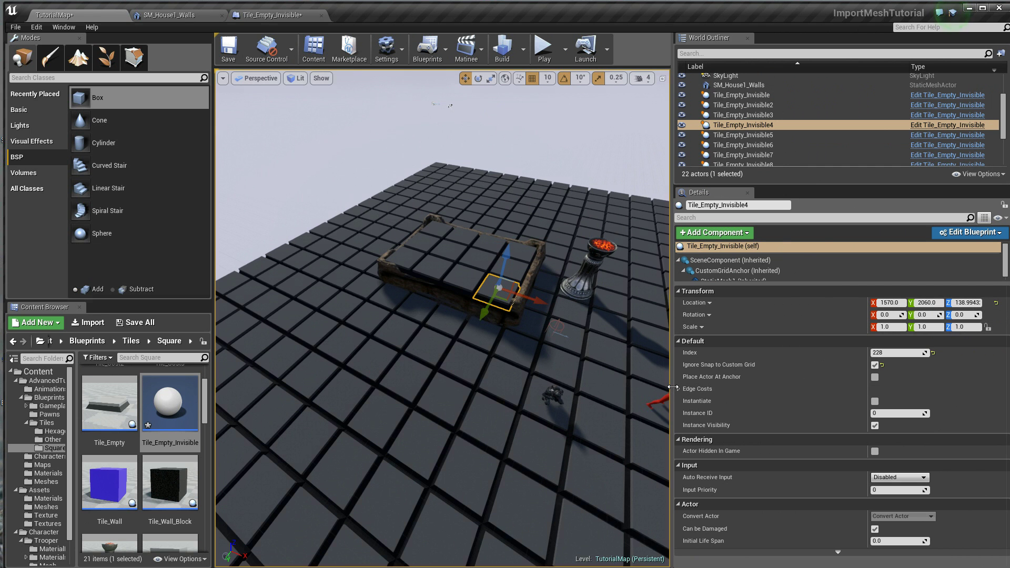
pyautogui.moveTo(672, 392); pyautogui.dragTo(779, 392)
pyautogui.click(536, 440)
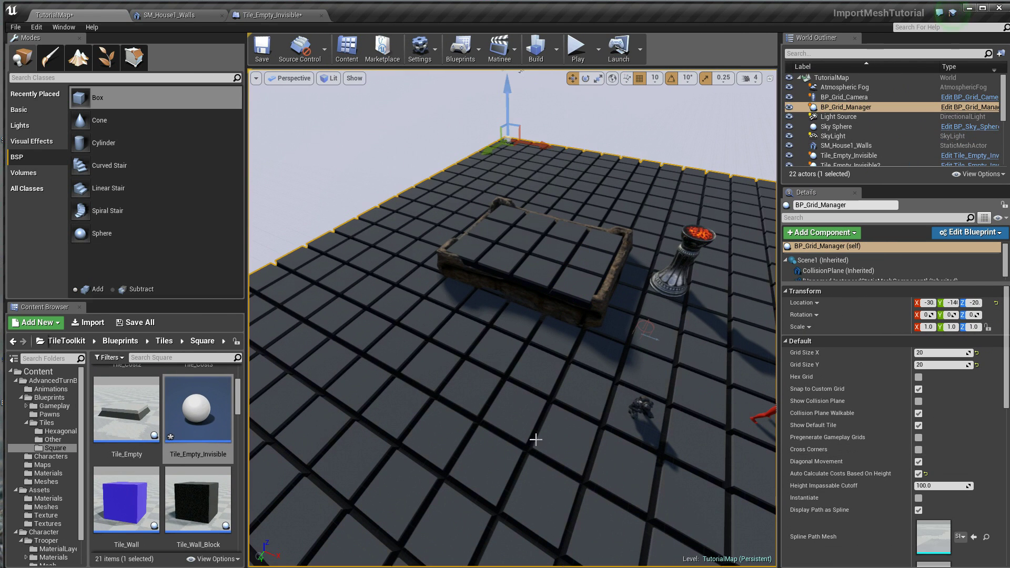
pyautogui.scroll(-10, 912, 463)
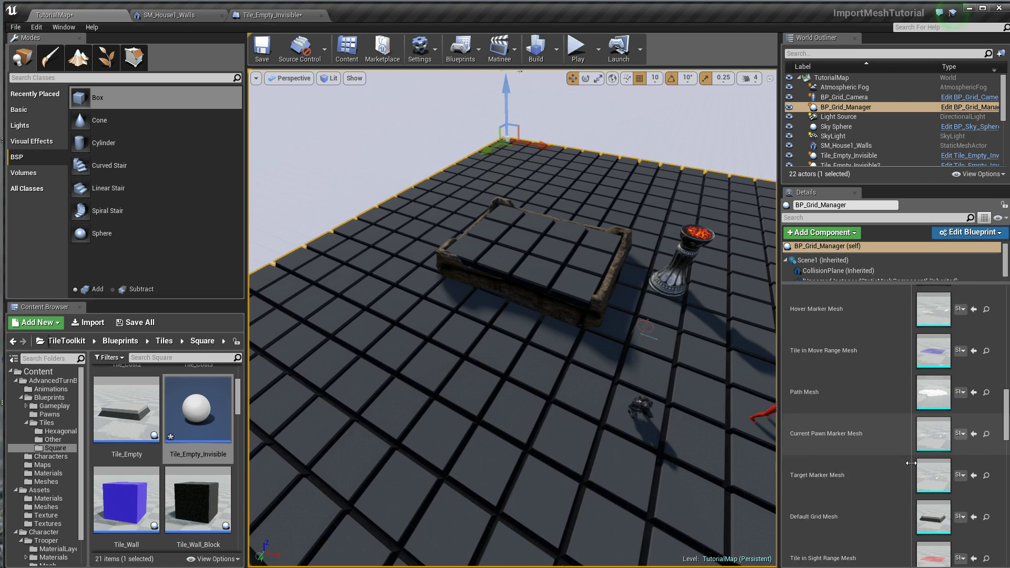
pyautogui.scroll(3, 913, 447)
pyautogui.click(923, 355)
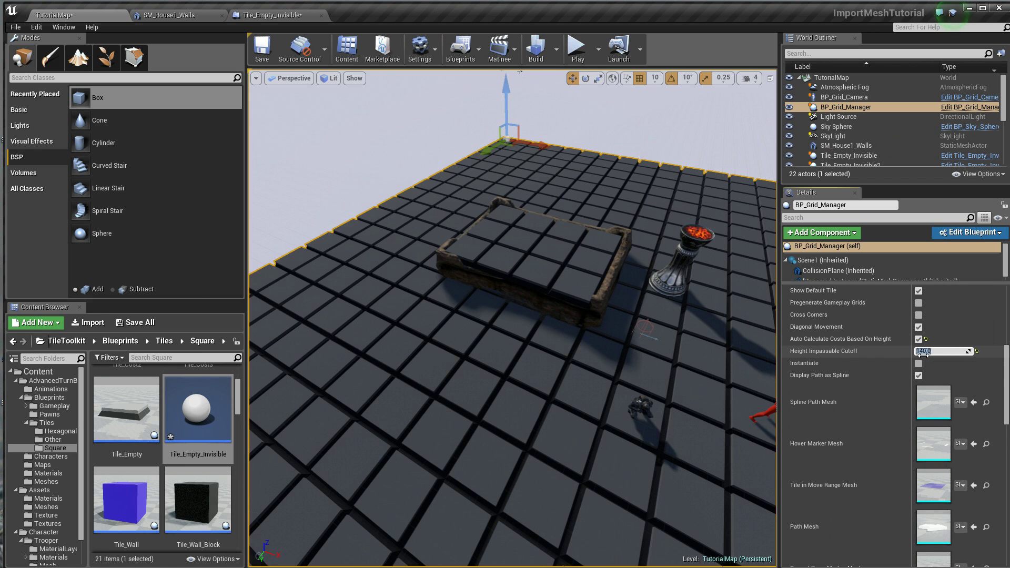
# Play TutorialMap and move the Trooper onto the house roof
pyautogui.click(578, 49)
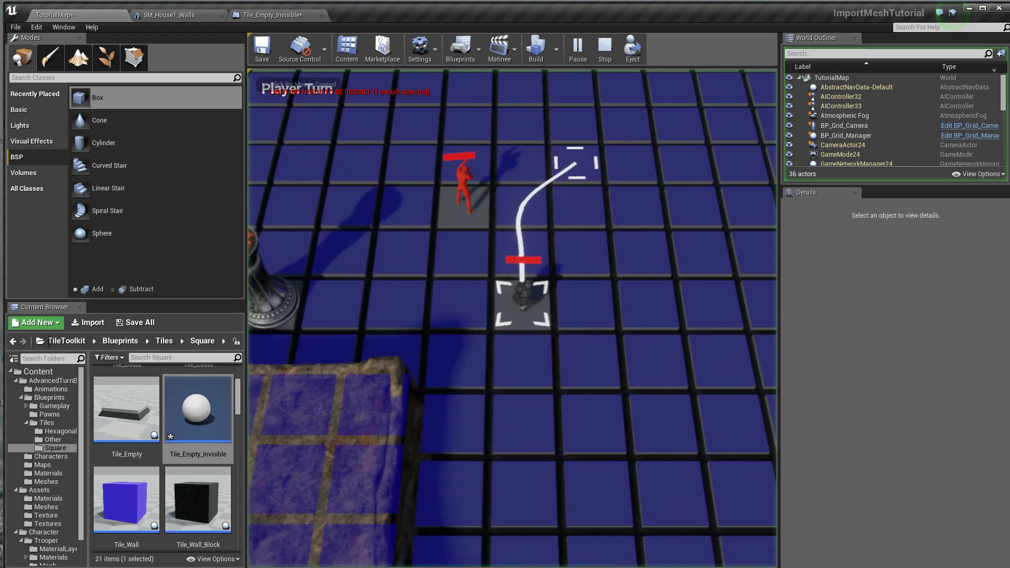
pyautogui.click(413, 297)
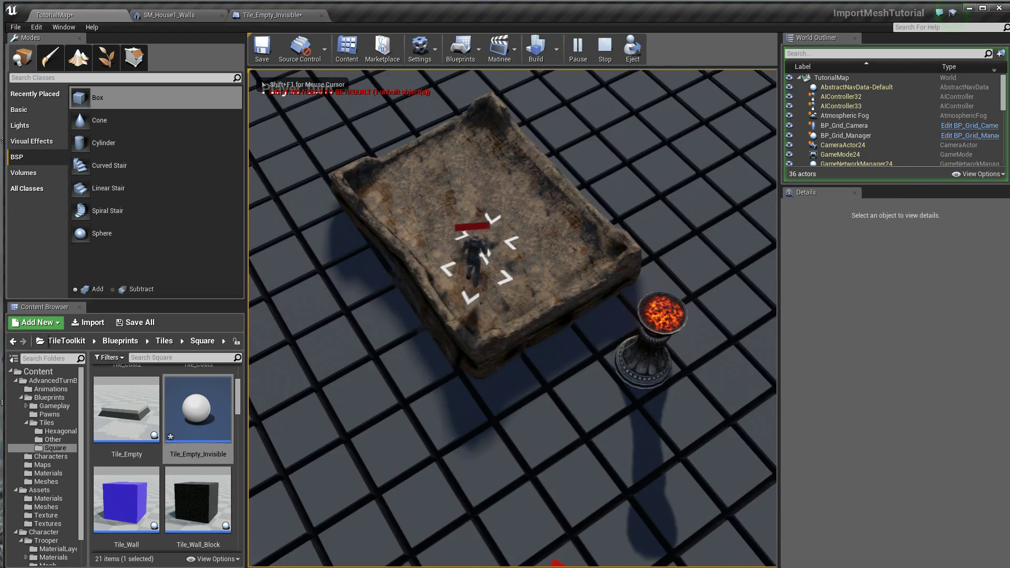